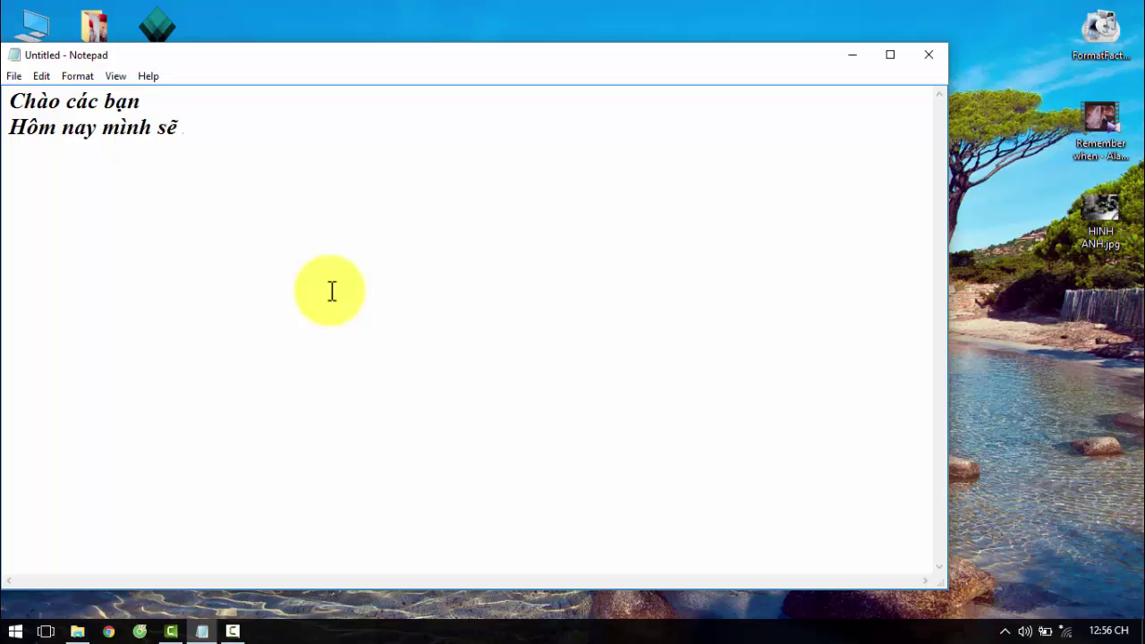
# Complete the note's second line with "hướng dẫn các bạn chuyển đổi định dạng Video, nhạc, hình ảnh".
pyautogui.write('aanx cascsc')
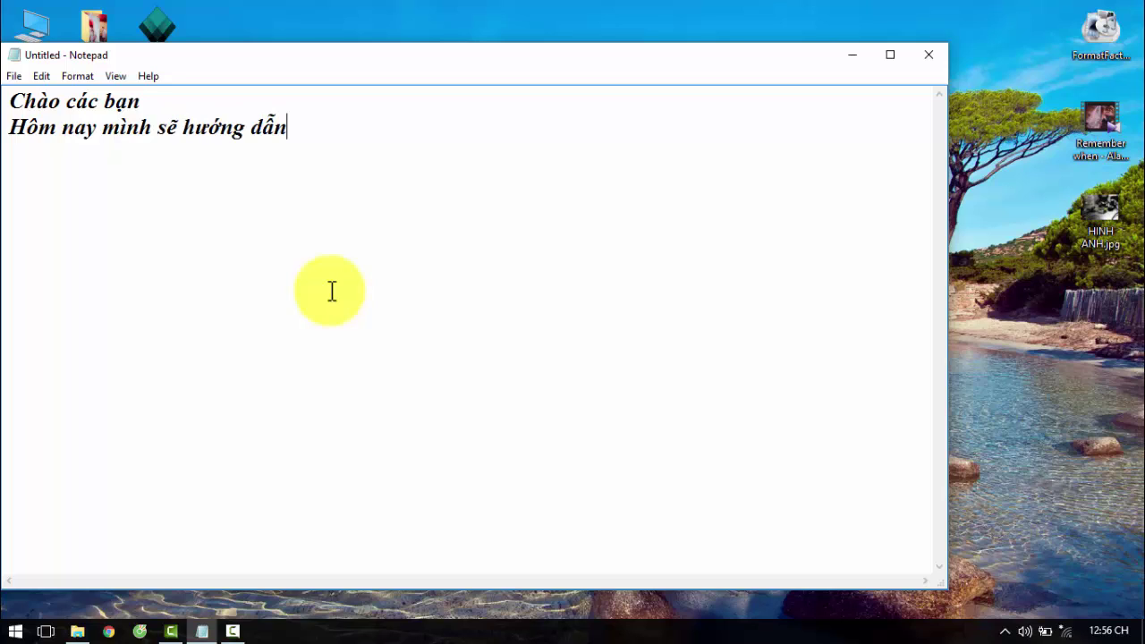
pyautogui.press('BackSpace')
pyautogui.press('BackSpace')
pyautogui.write('s banj c')
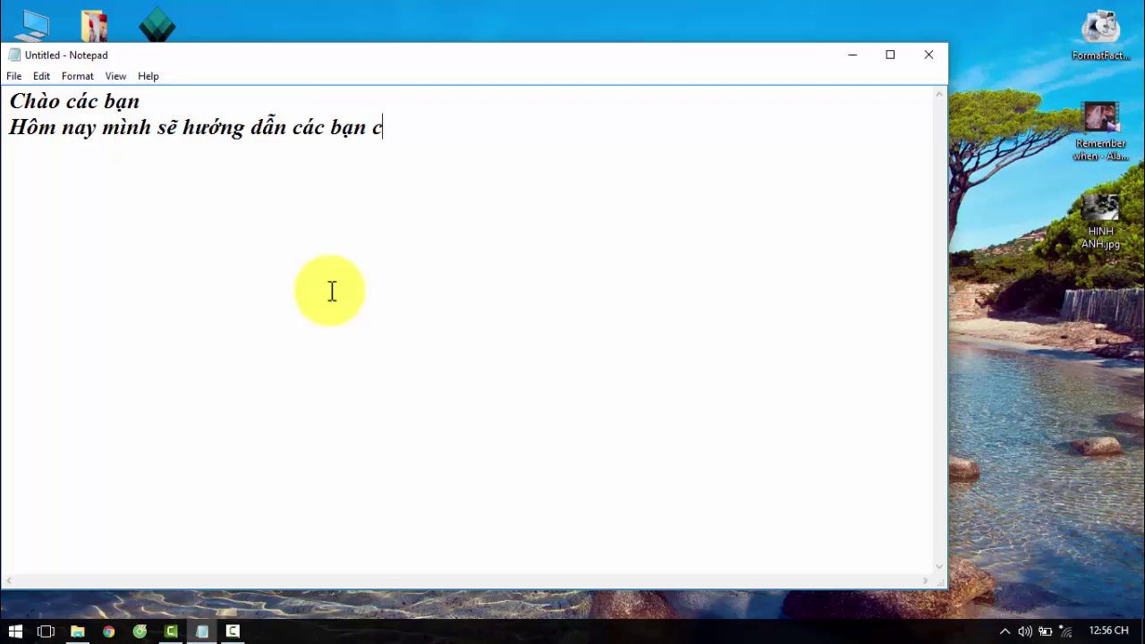
pyautogui.write('huyeern ddoori ')
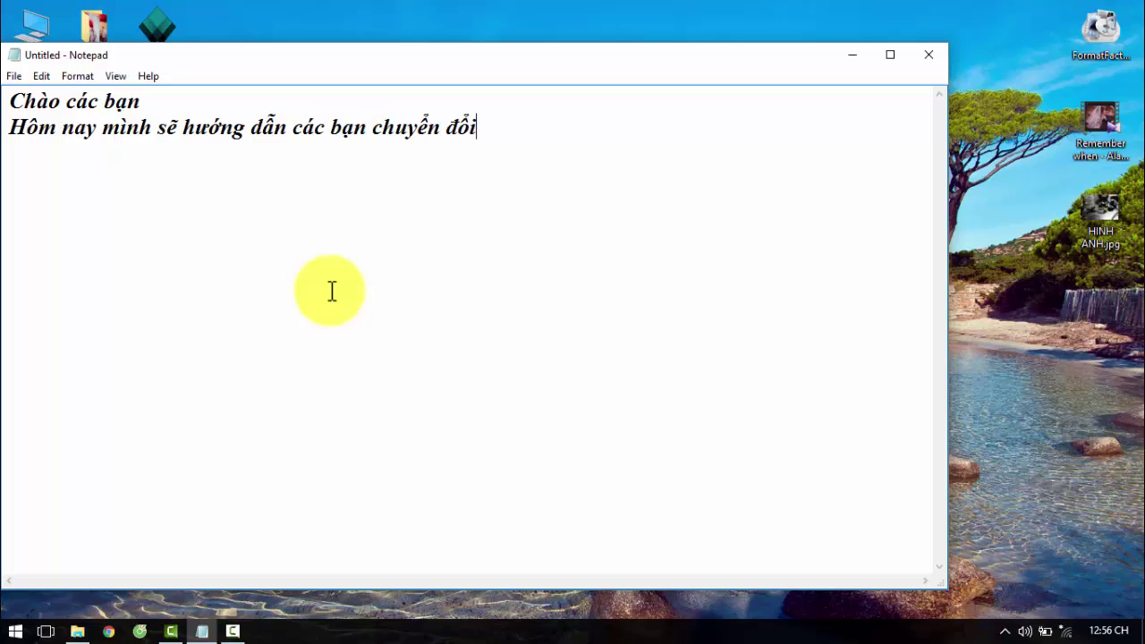
pyautogui.write('ddinhj dangj')
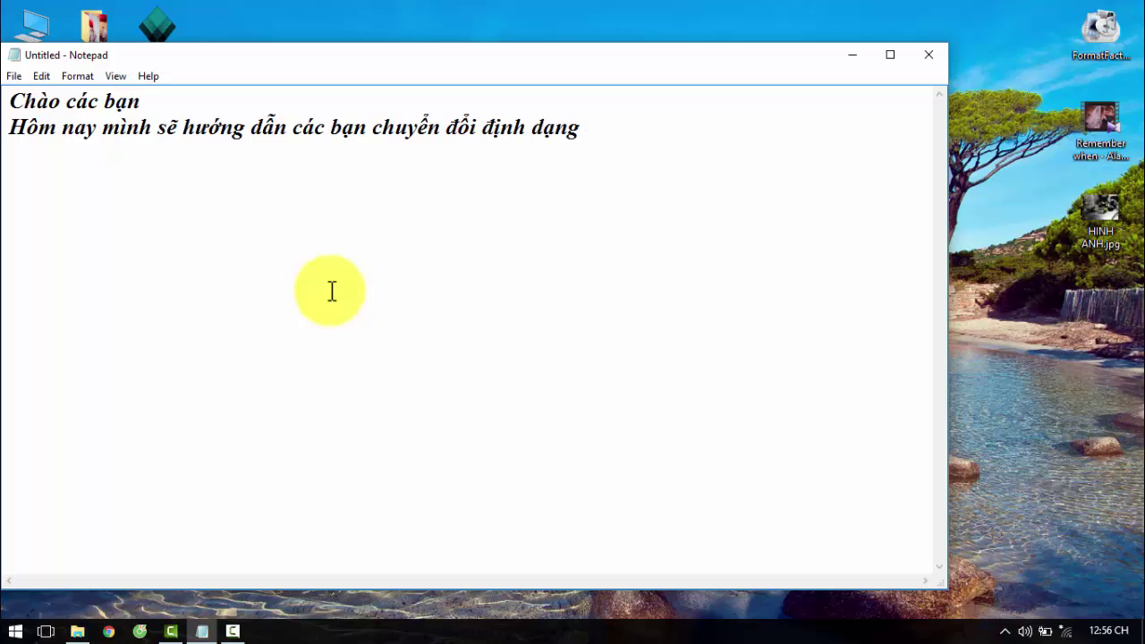
pyautogui.write(' Video, nh')
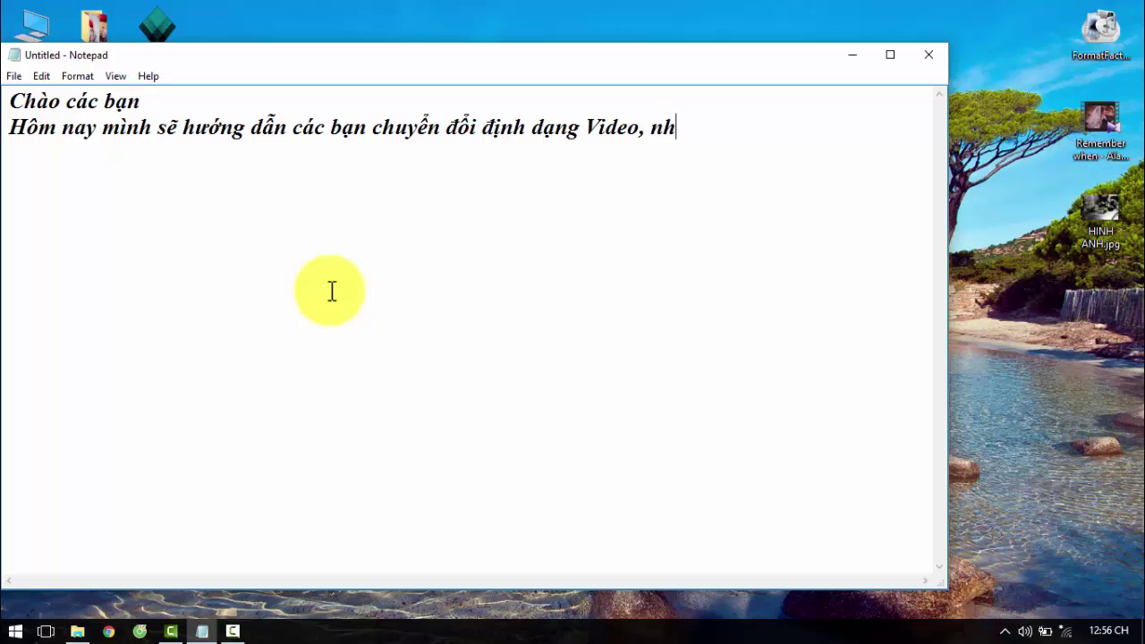
pyautogui.write('acj, hinhf anhr')
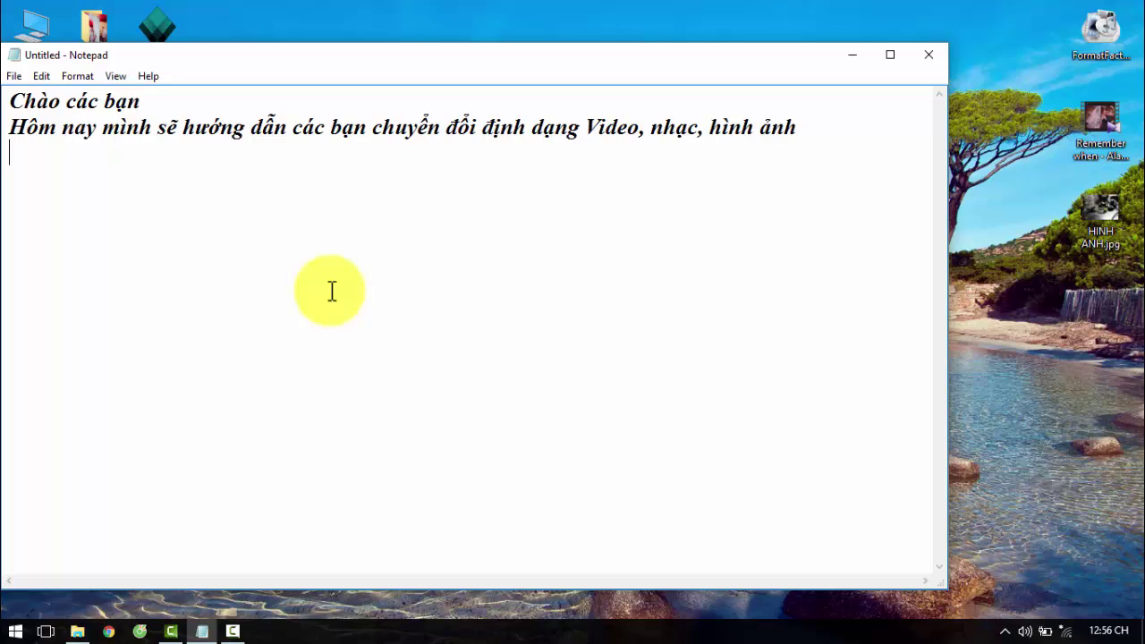
# Begin the third line of the note with "Ở video trước mình đã hướng dẫn cài đặt".
pyautogui.write('Owr video t')
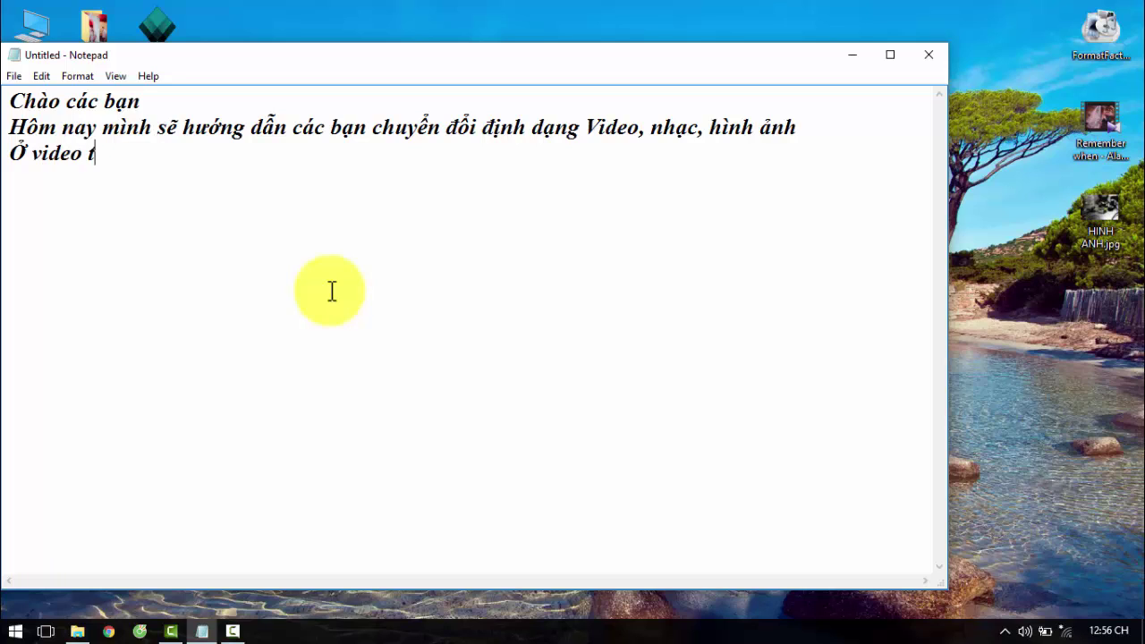
pyautogui.write('ruowcs minfh c')
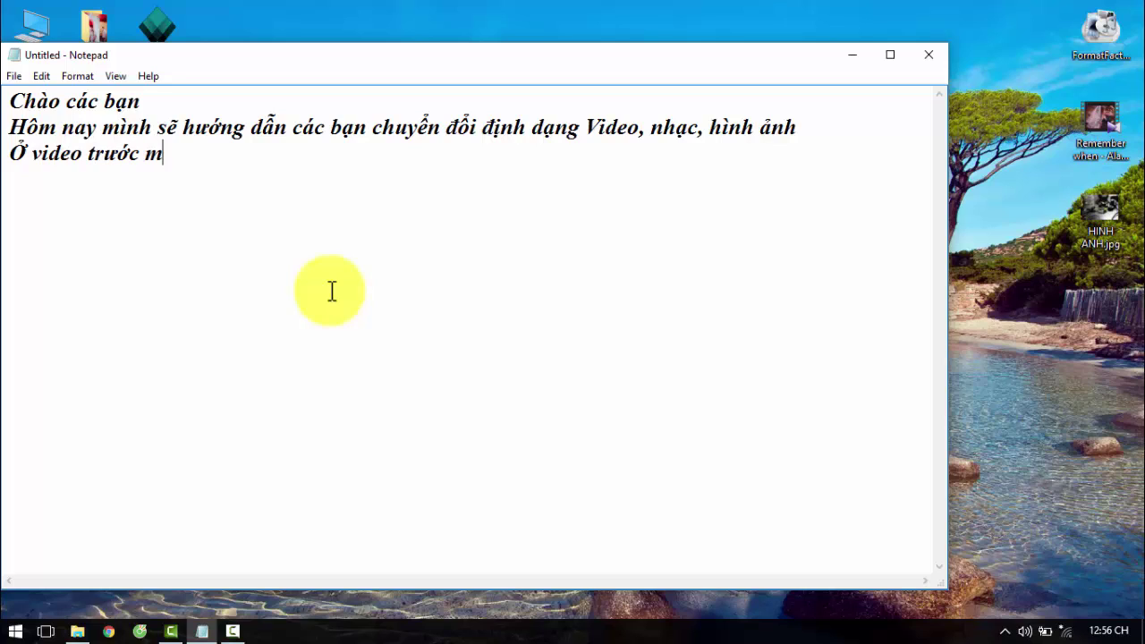
pyautogui.press('BackSpace')
pyautogui.write('ddax ')
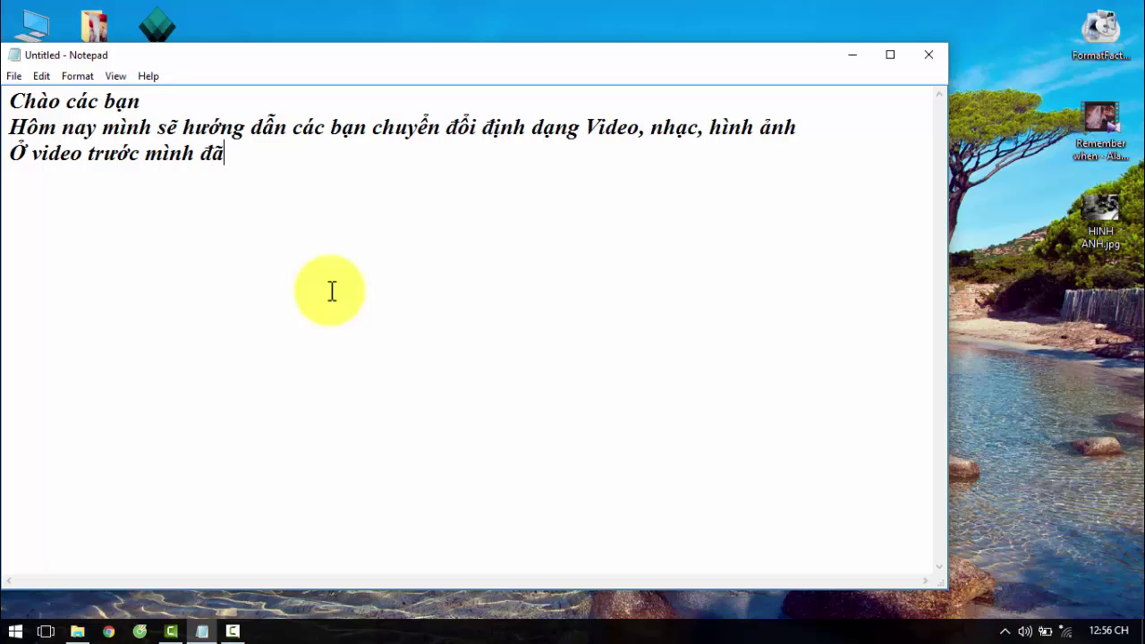
pyautogui.write('huowngs dda')
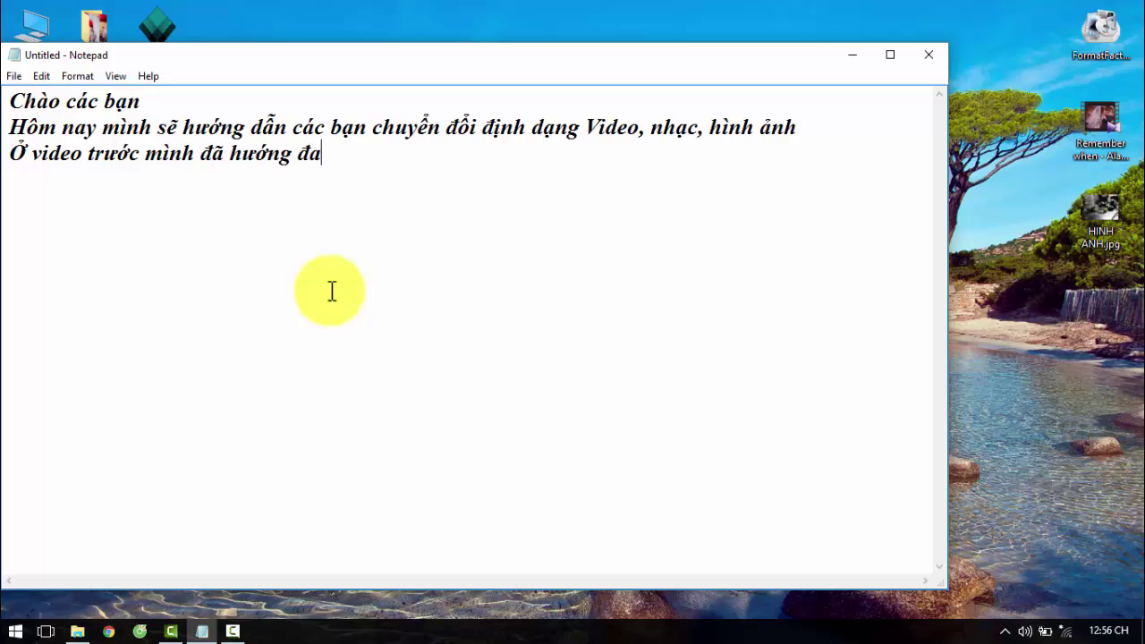
pyautogui.press('BackSpace')
pyautogui.press('BackSpace')
pyautogui.write('daaxn caif dda')
pyautogui.press('BackSpace')
pyautogui.write('awtj ')
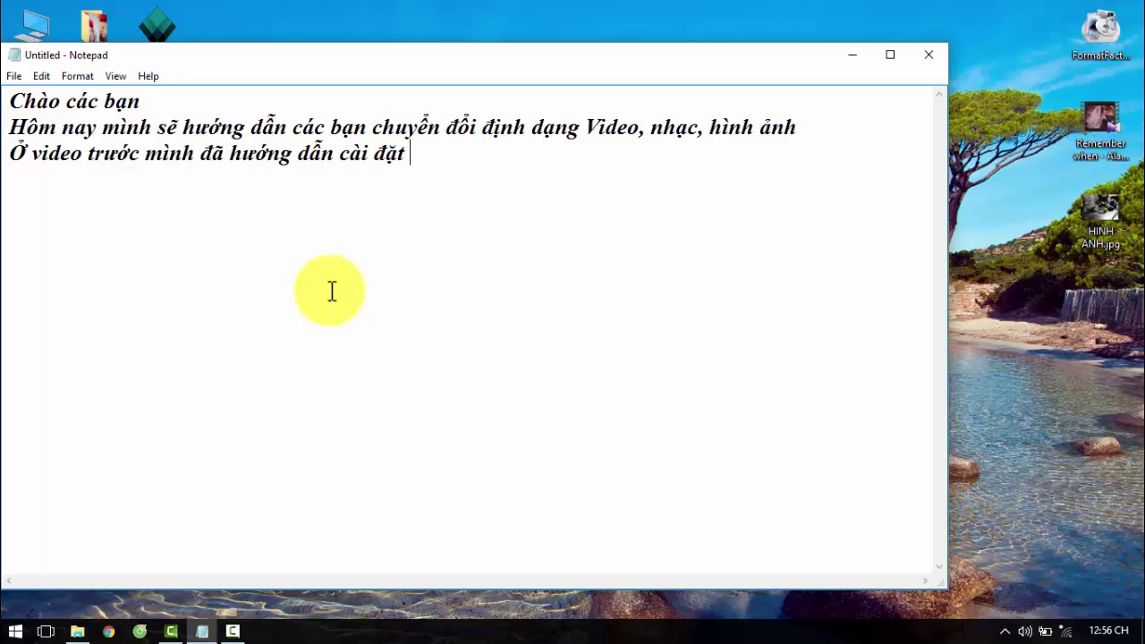
# Finish the third line with "phần mềm format factory".
pyautogui.write('phaafn meem')
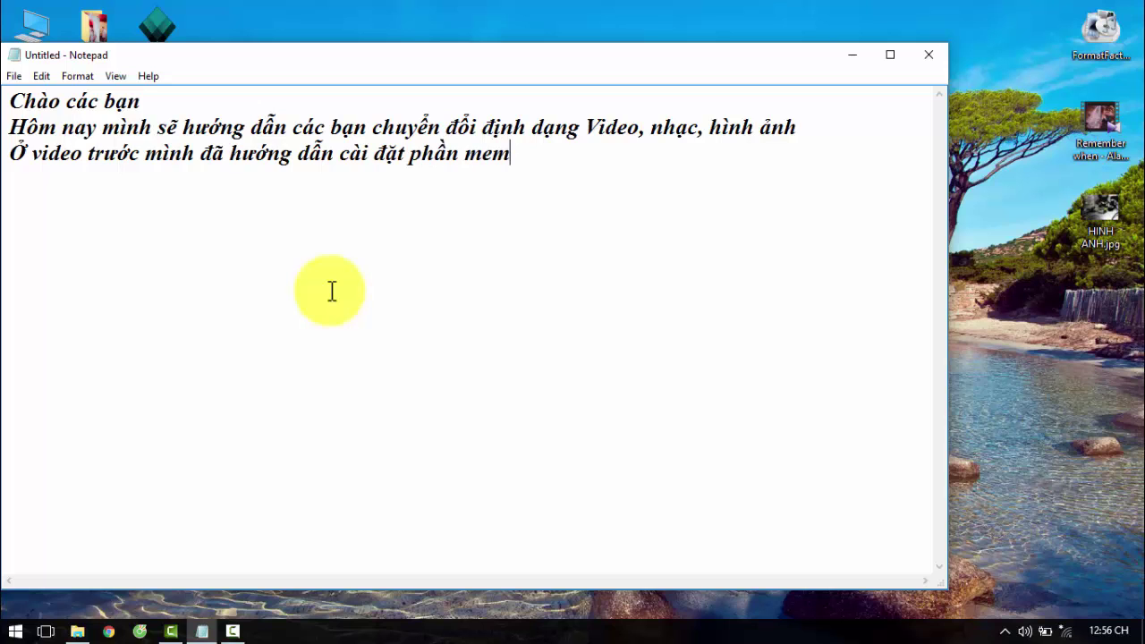
pyautogui.press('BackSpace')
pyautogui.write('fm format ')
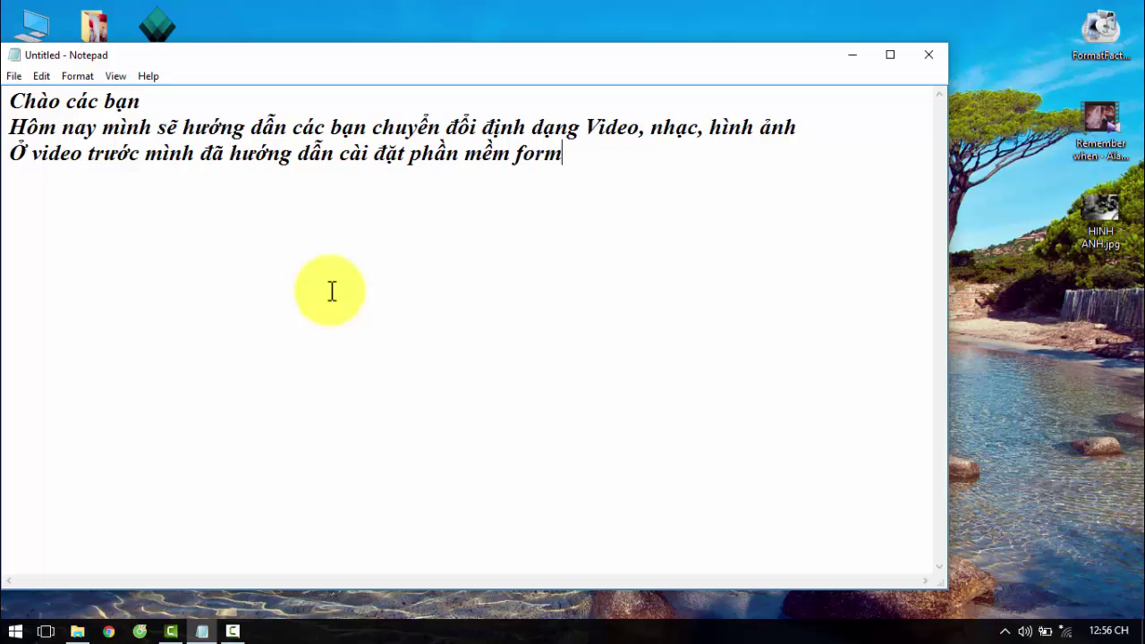
pyautogui.write('facs')
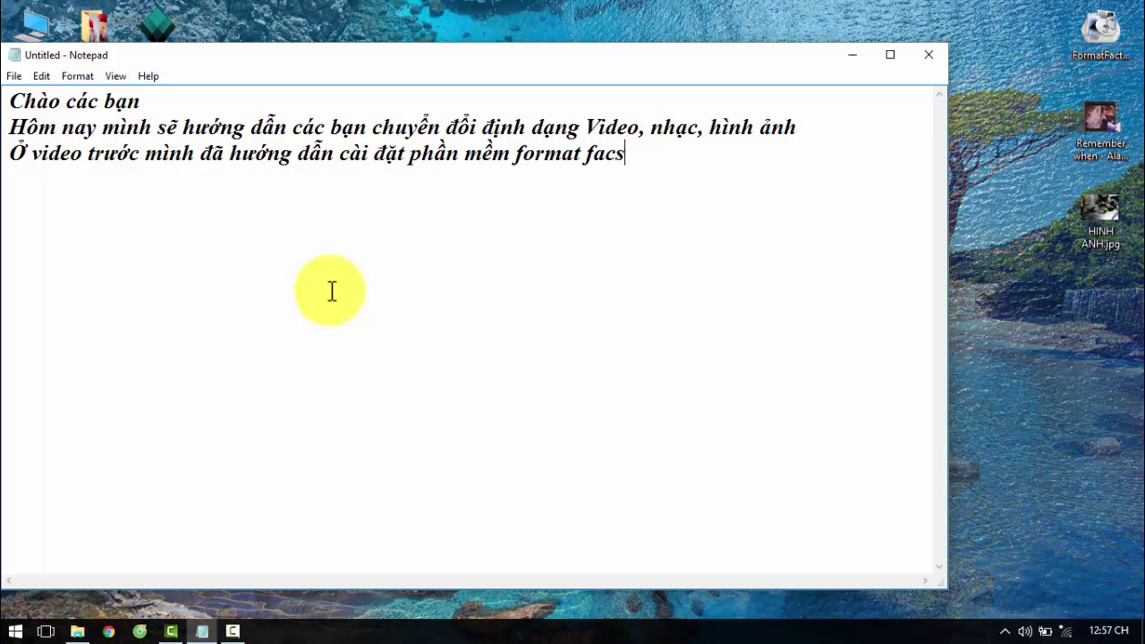
pyautogui.press('BackSpace')
pyautogui.write('tory')
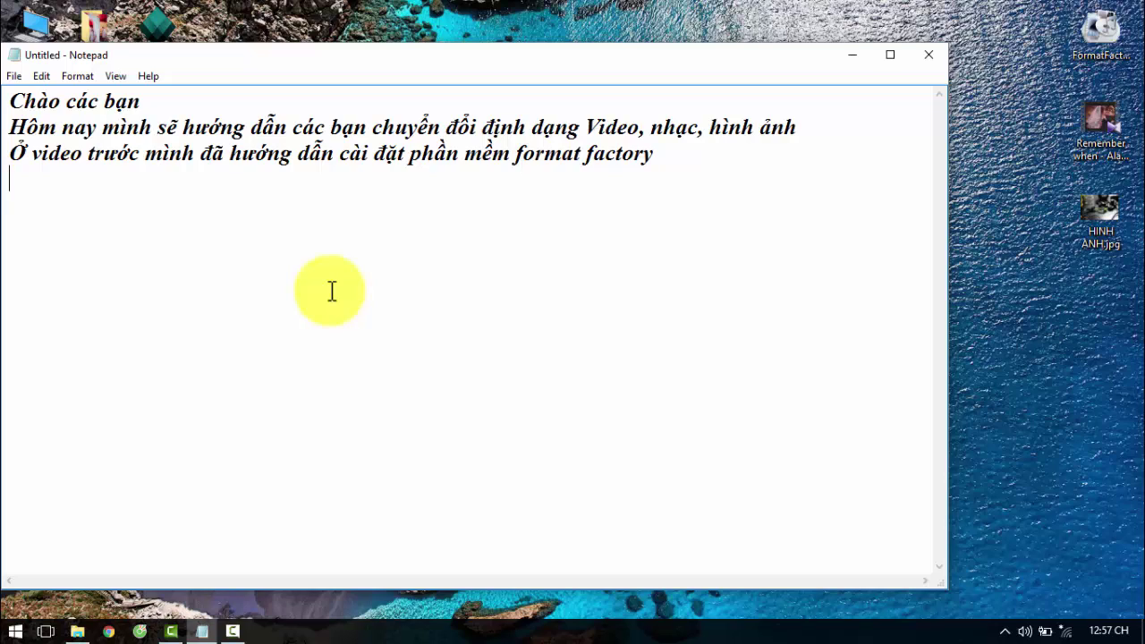
# Write the fourth line of the note as "Các bạn mở phần mềm lên làm theo hướng dẫn,".
pyautogui.write('Các bạn mo')
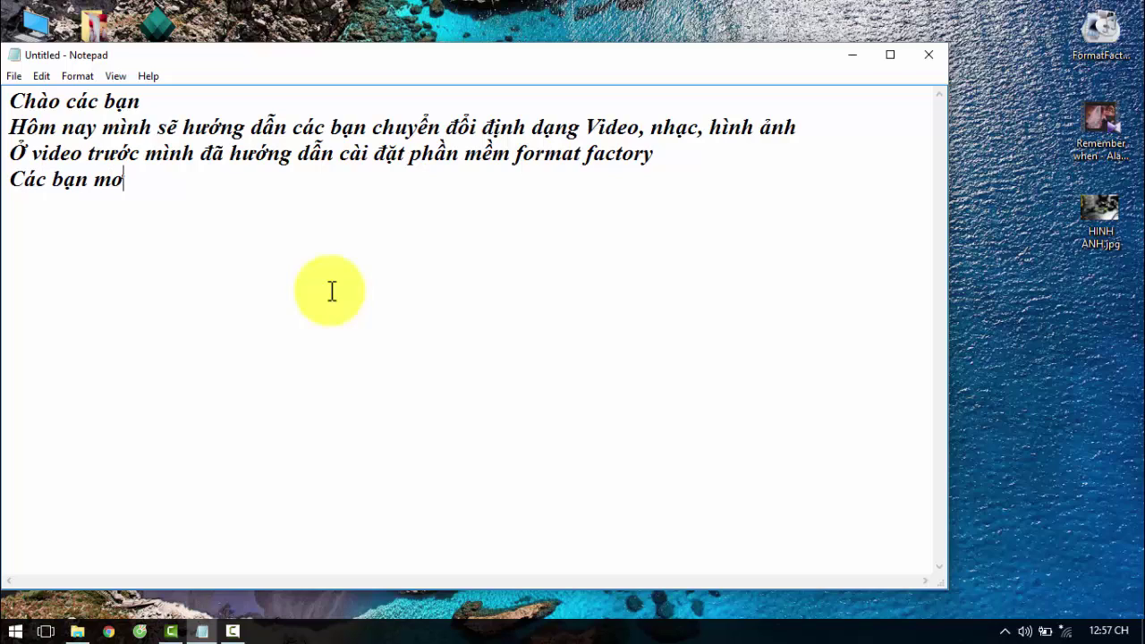
pyautogui.write('r phần me')
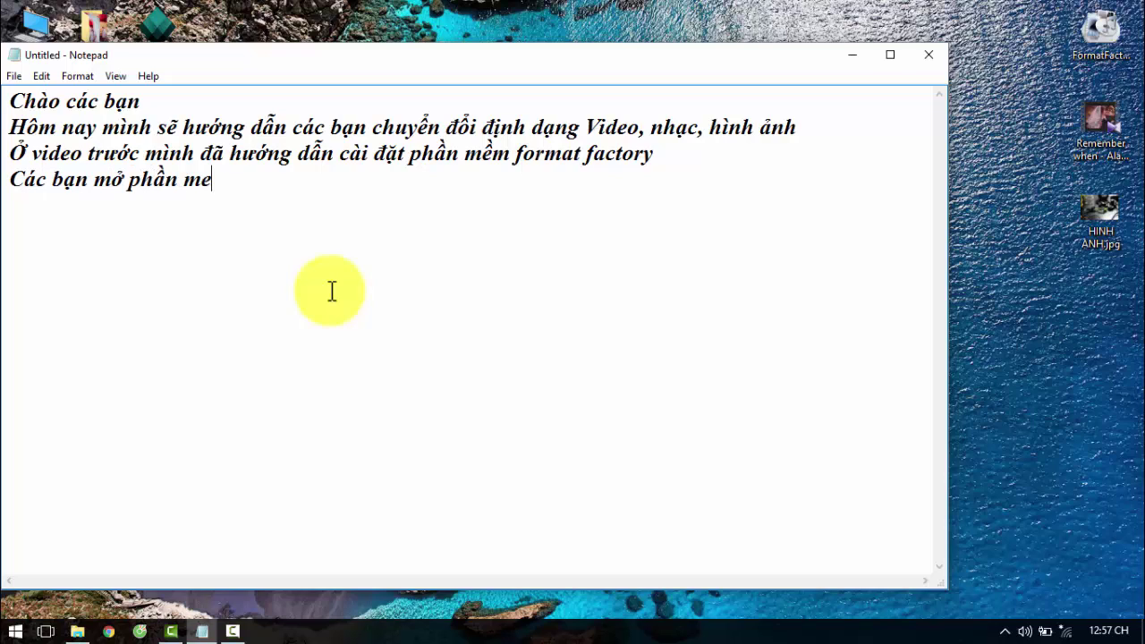
pyautogui.write('m lên làm theo')
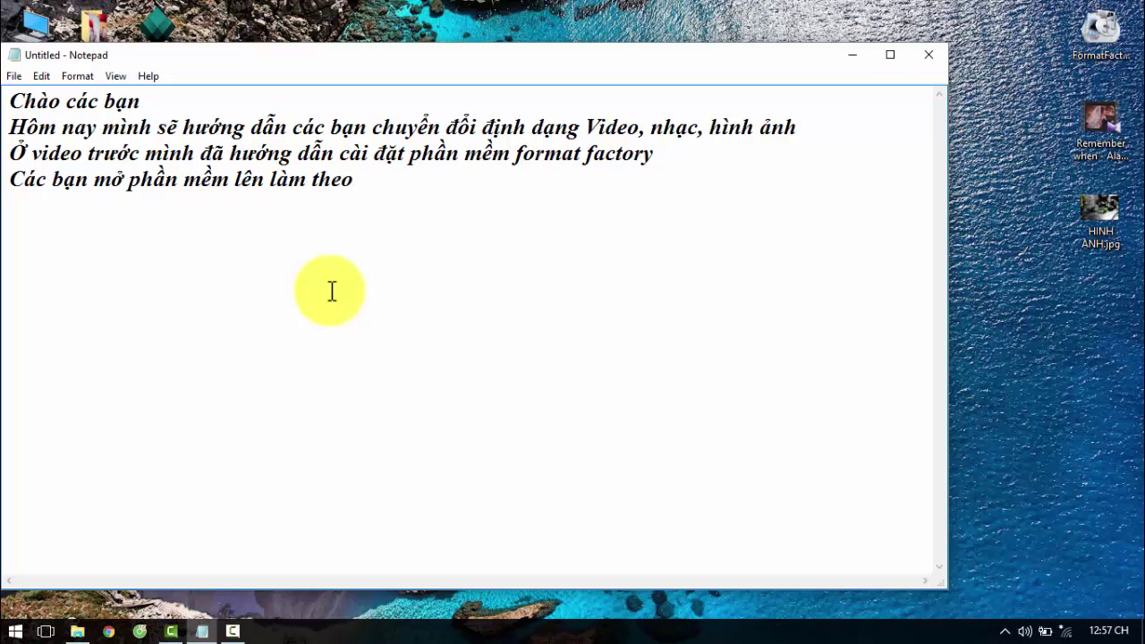
pyautogui.write(' hướng da')
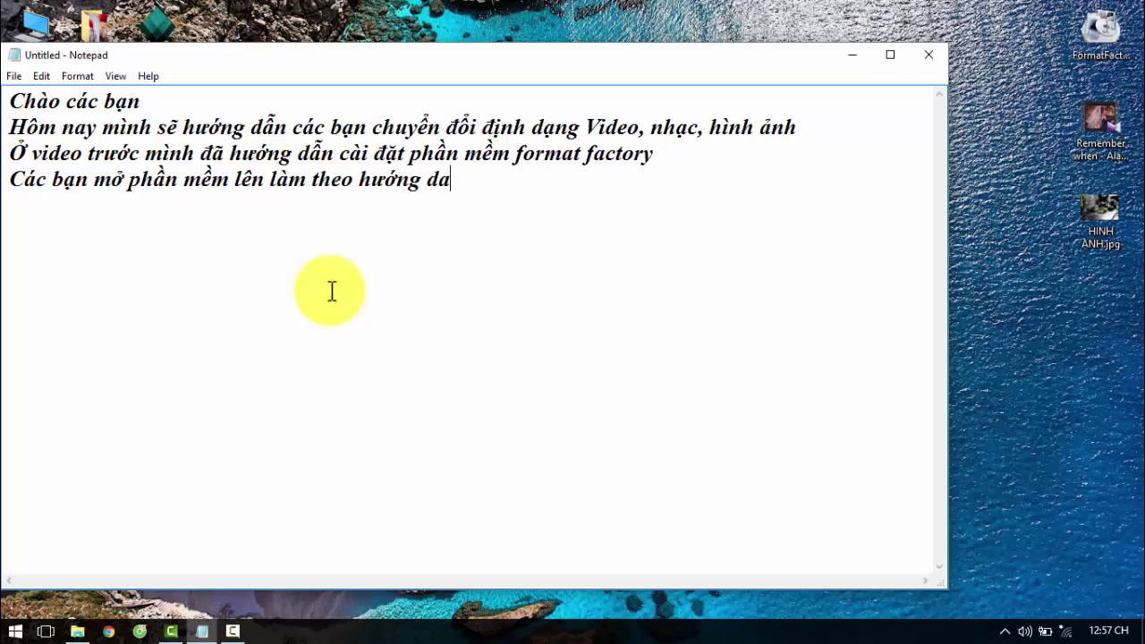
pyautogui.press('BackSpace')
pyautogui.write('ẫn,')
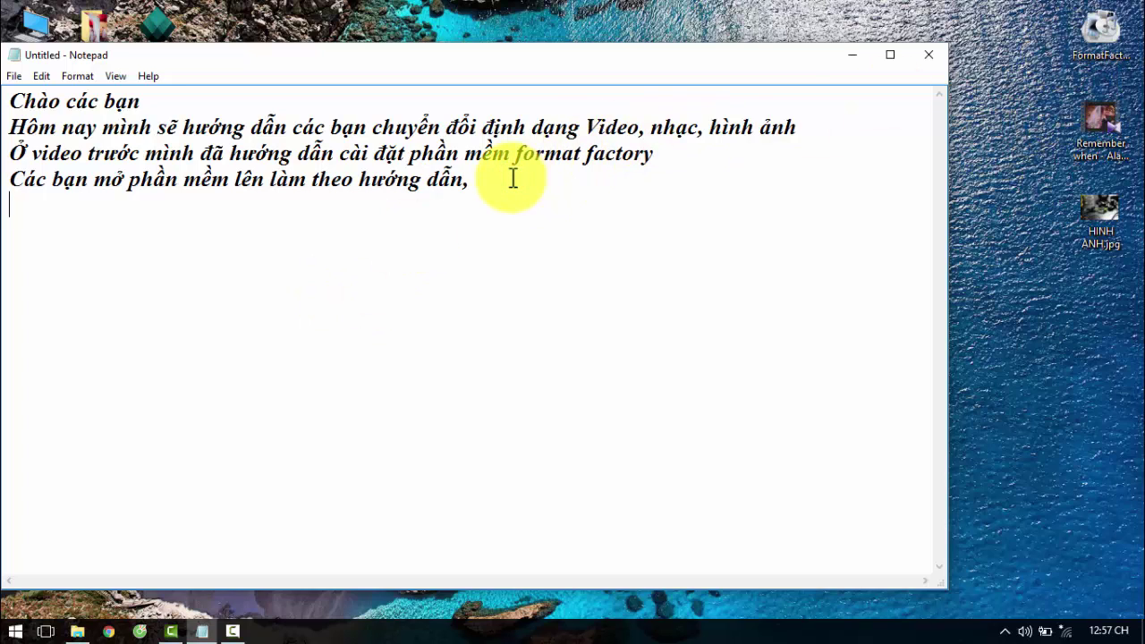
# Launch FormatFactory from the desktop.
pyautogui.click(1105, 40)
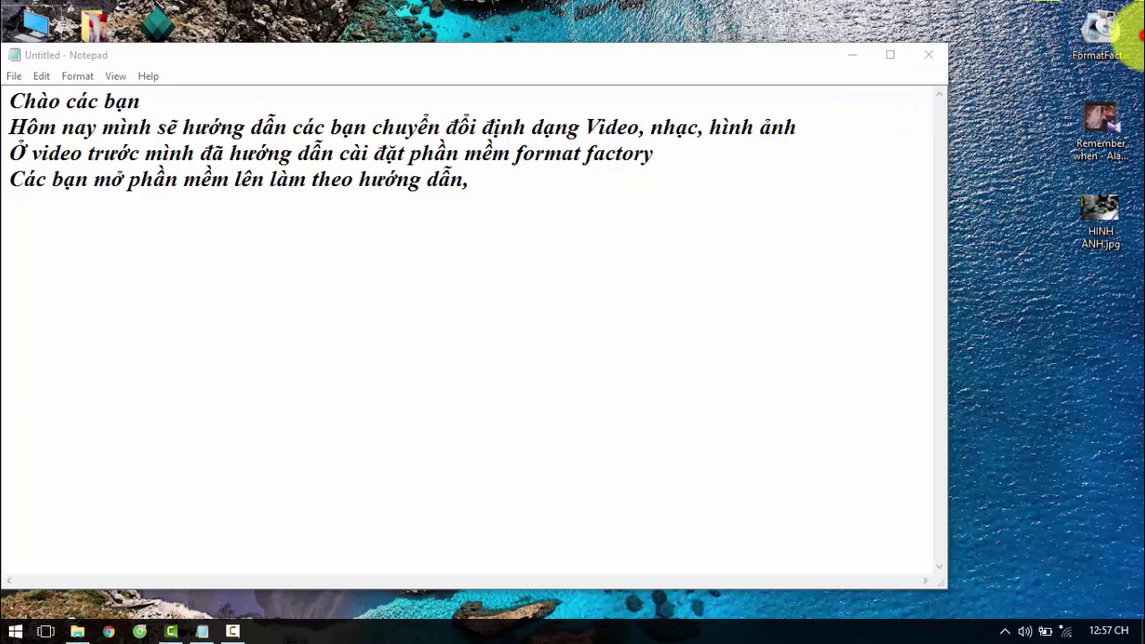
pyautogui.doubleClick(1106, 40)
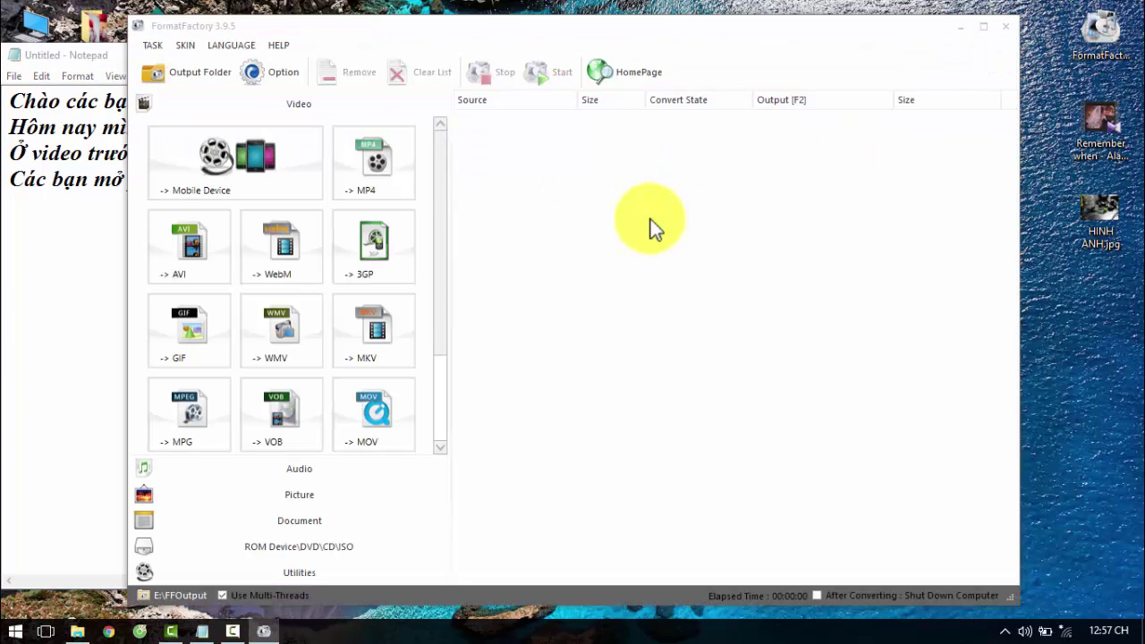
# Switch back to Notepad and begin the fifth line with "Ở video này mình sẽ hướng dẫn".
pyautogui.click(53, 318)
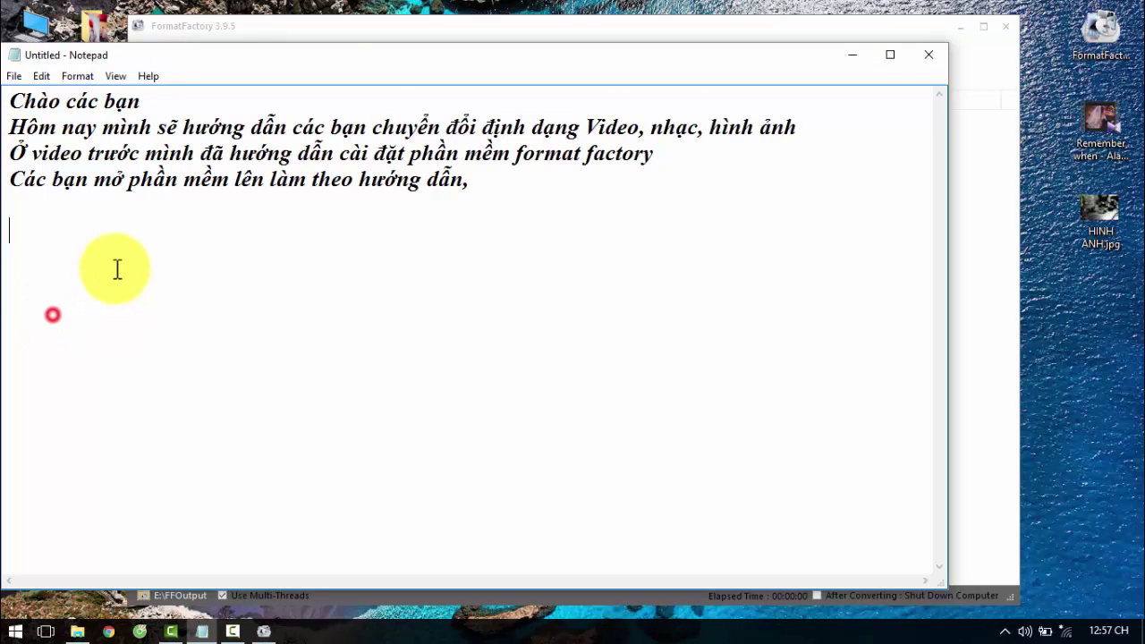
pyautogui.click(13, 202)
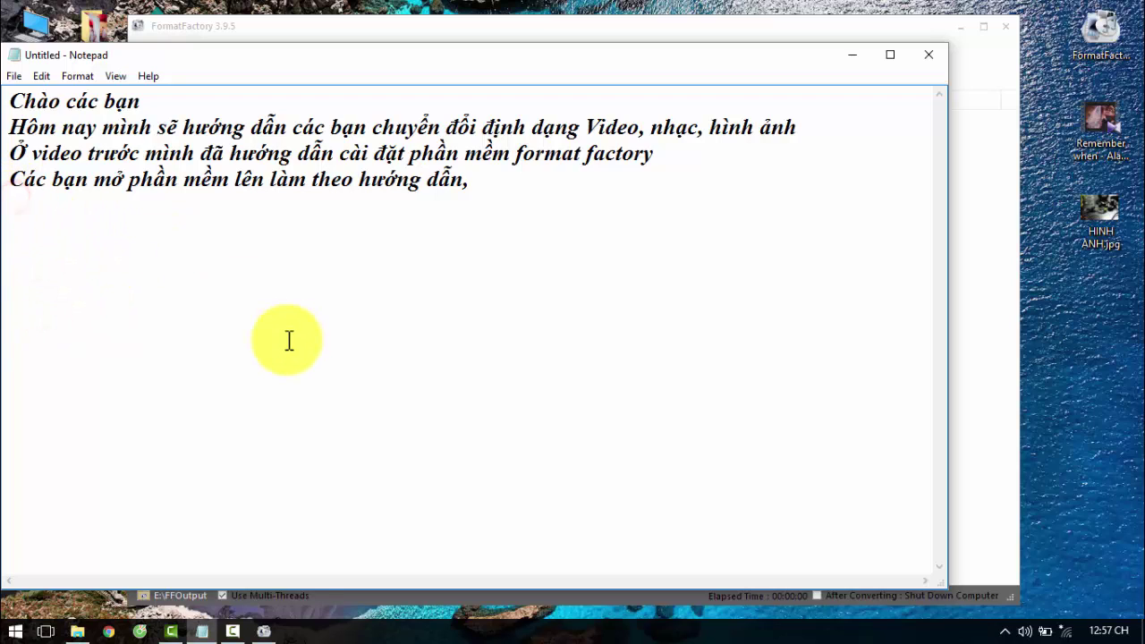
pyautogui.write('Ở video')
pyautogui.write(' này mình')
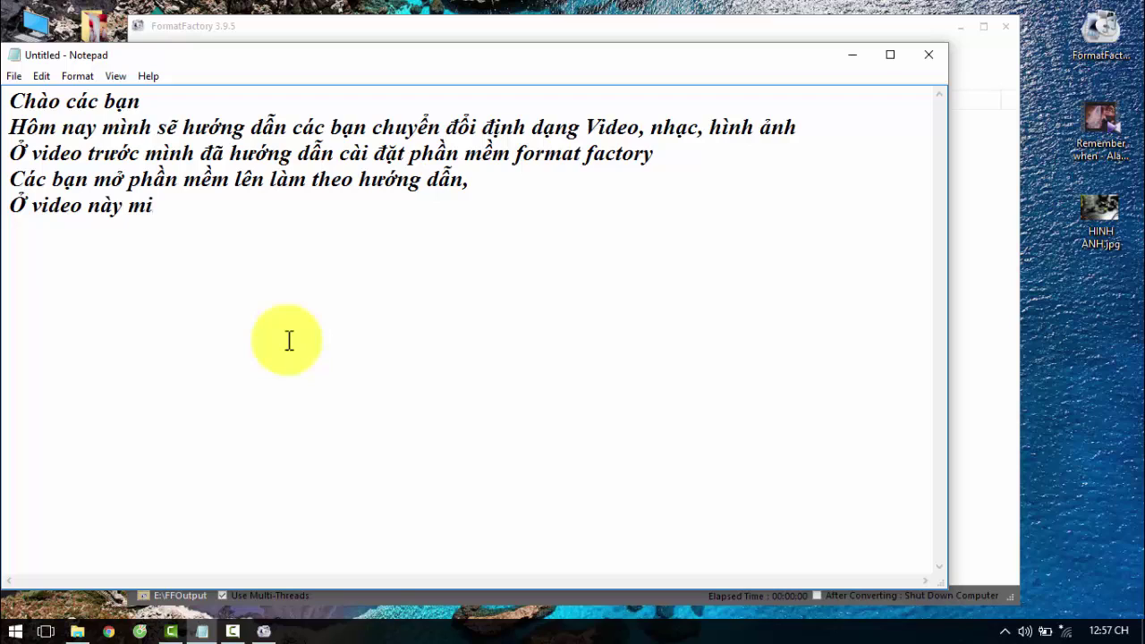
pyautogui.write(' để')
pyautogui.press('BackSpace')
pyautogui.press('BackSpace')
pyautogui.write('sẽ hươn')
pyautogui.write('g dẫn cả')
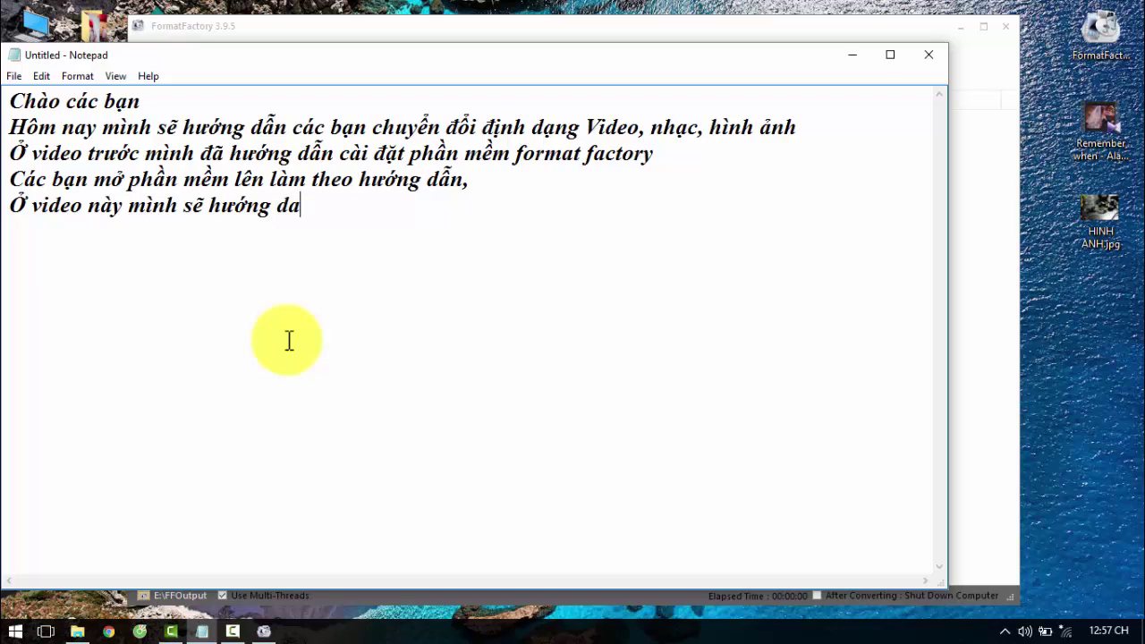
# Continue the fifth line with "các bạn chuyển video đuôi".
pyautogui.press('BackSpace')
pyautogui.write('ascc')
pyautogui.press('BackSpace')
pyautogui.press('BackSpace')
pyautogui.write('c bạn chu')
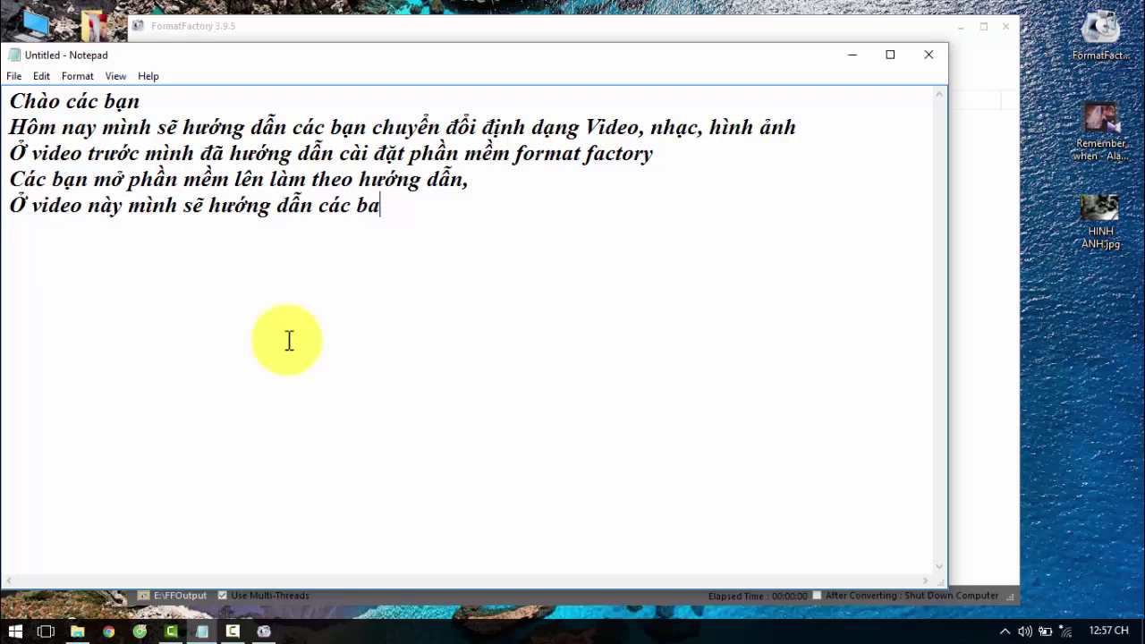
pyautogui.write('yể')
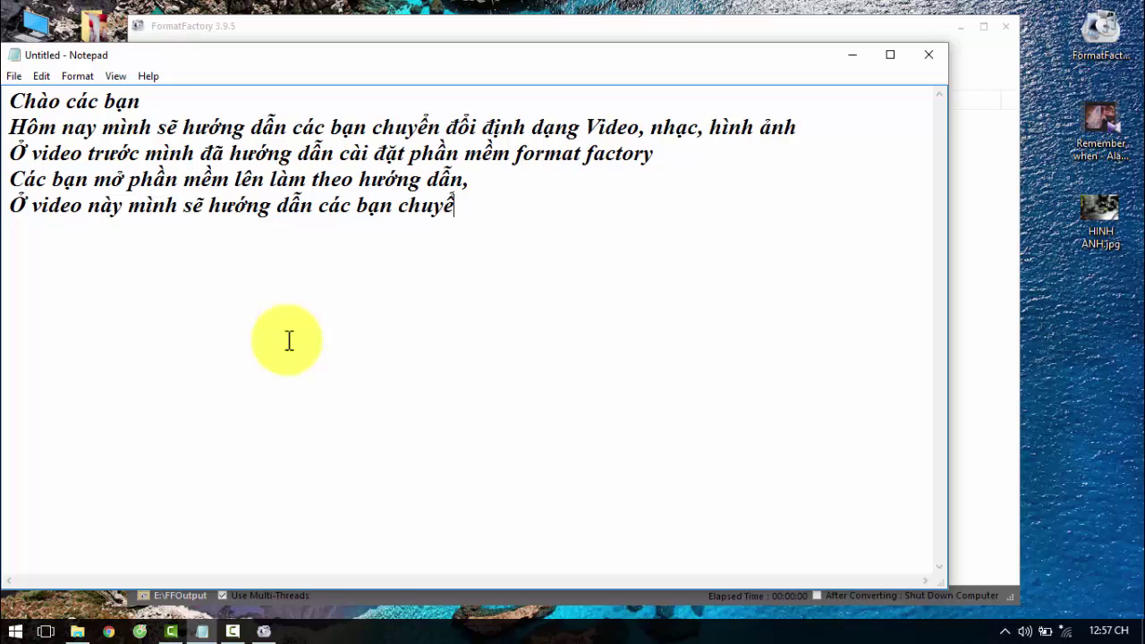
pyautogui.write('n từ')
pyautogui.press('BackSpace')
pyautogui.press('BackSpace')
pyautogui.write('video đuôi')
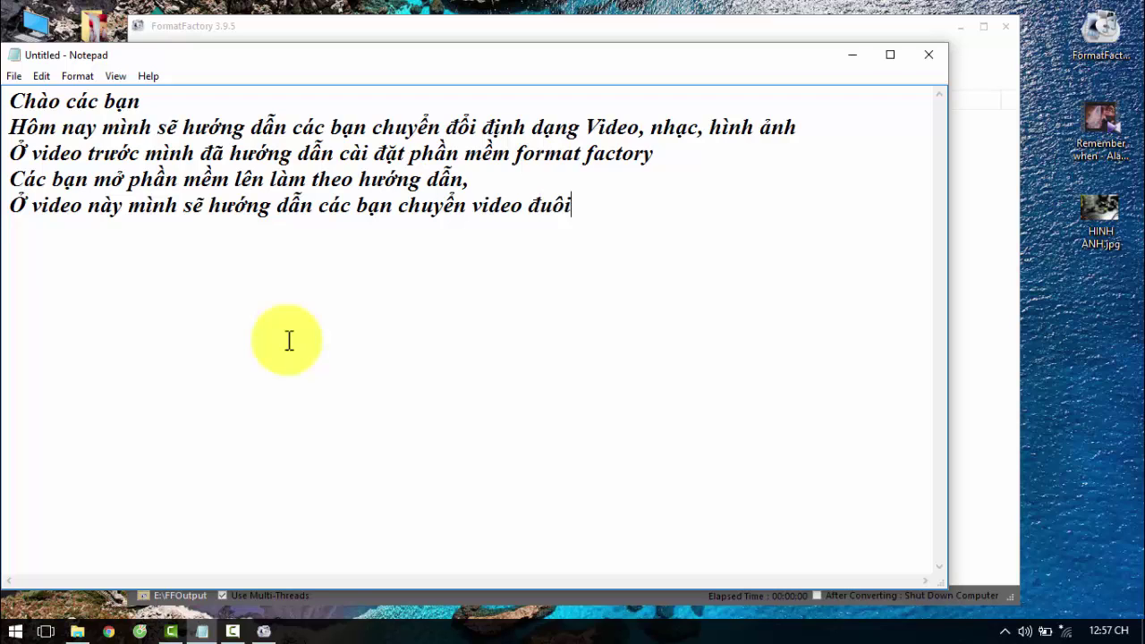
# Add "Mp4 thành" to the fifth line as the source format of the conversion.
pyautogui.write(' Mp5')
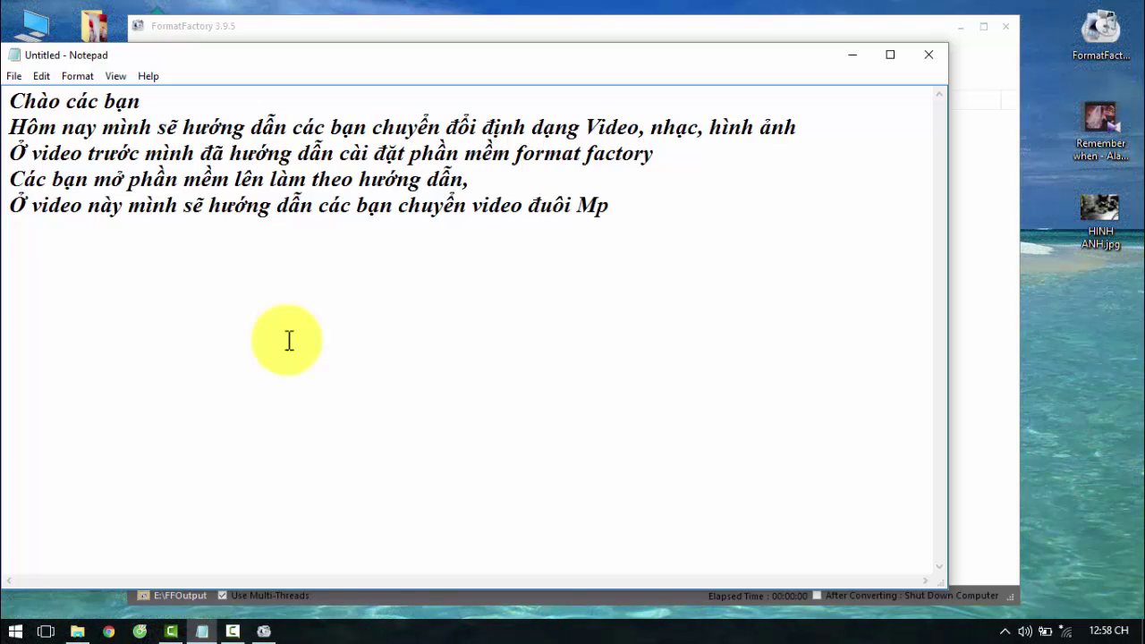
pyautogui.press('BackSpace')
pyautogui.write('4')
pyautogui.write(' thành')
pyautogui.write(' mp')
pyautogui.press('BackSpace')
pyautogui.press('BackSpace')
pyautogui.press('BackSpace')
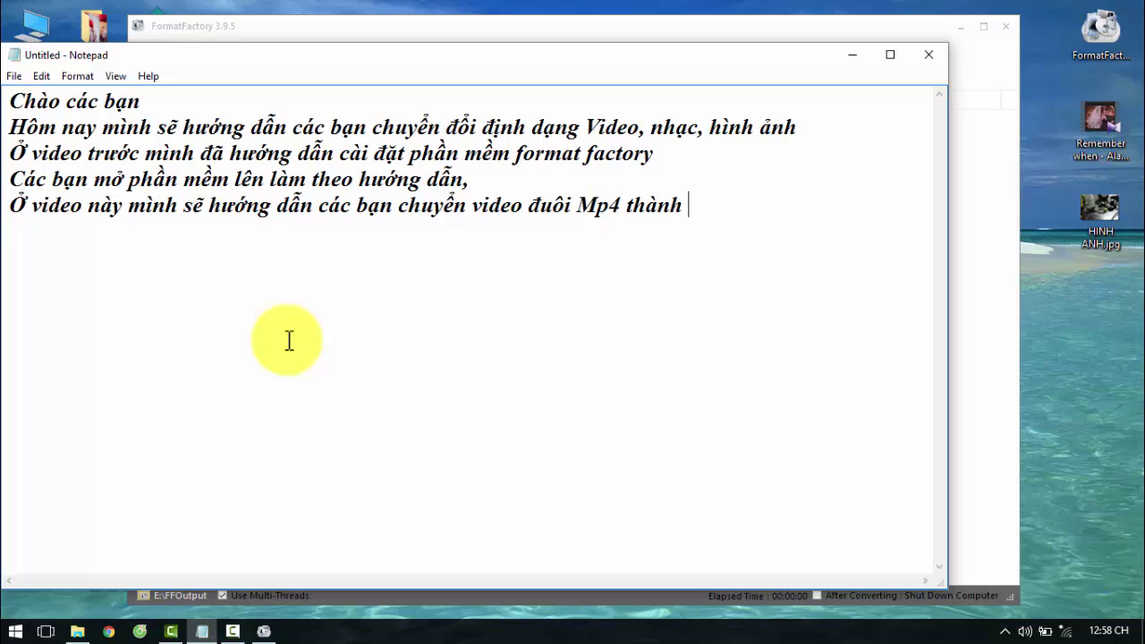
# End the fifth line with "video ở đuôi AVI" and start a sixth line with "File".
pyautogui.write('video c')
pyautogui.press('BackSpace')
pyautogui.write('c')
pyautogui.press('BackSpace')
pyautogui.write('ở đuôi ')
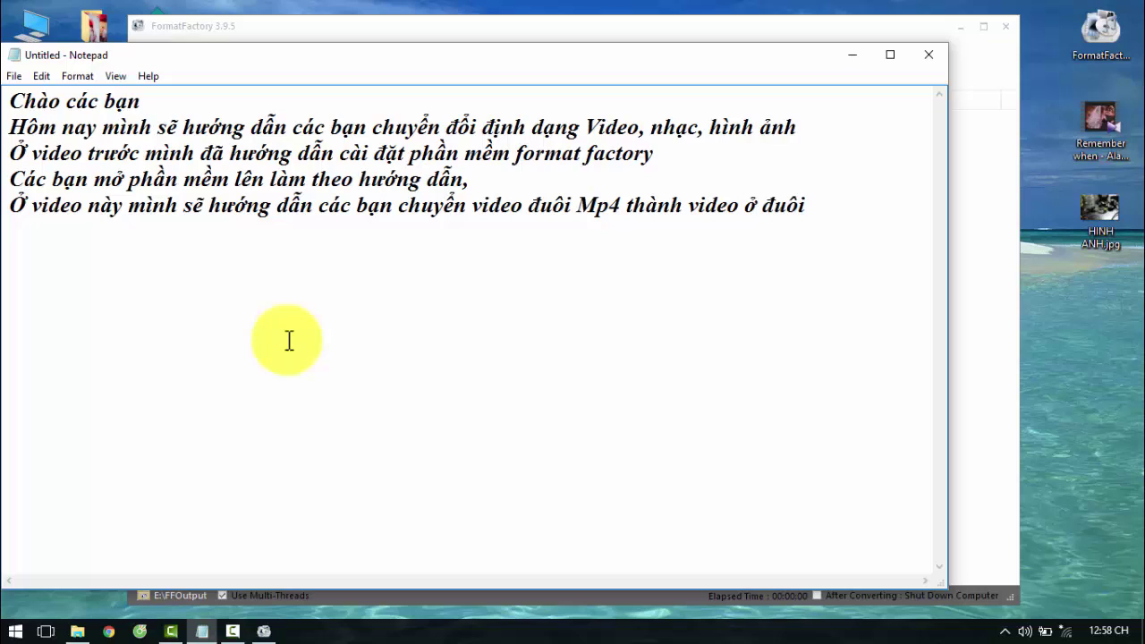
pyautogui.write('AVI')
pyautogui.press('BackSpace')
pyautogui.write('IFile ')
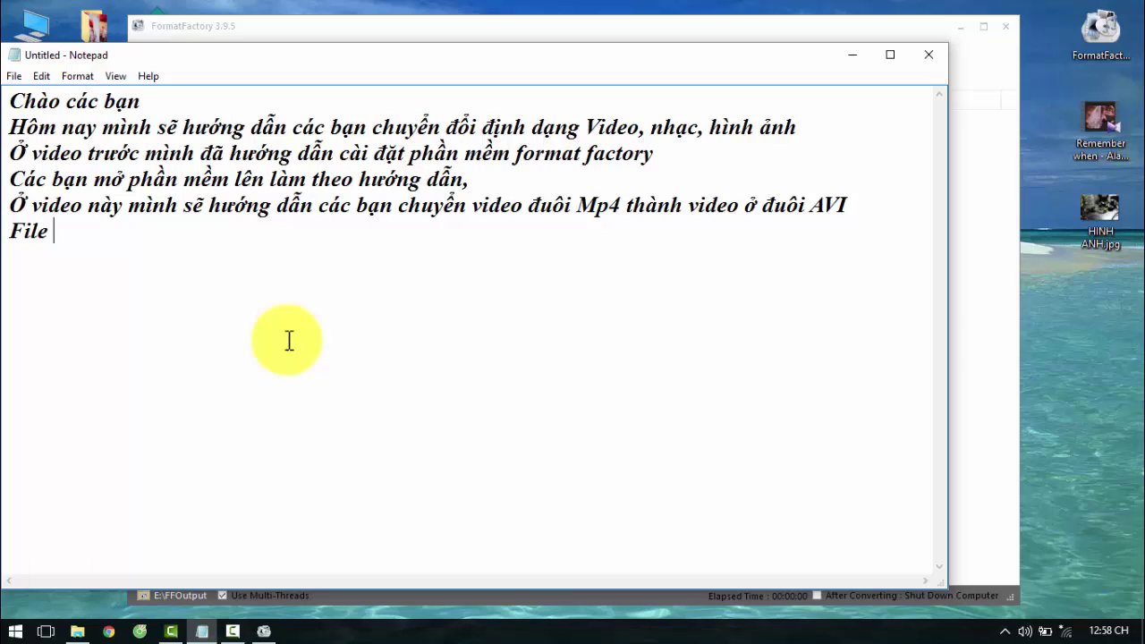
# Complete the sixth line as "File MP3 thành MP2" and start a seventh line with "Ha".
pyautogui.write('nahcj')
pyautogui.press('BackSpace')
pyautogui.press('BackSpace')
pyautogui.press('BackSpace')
pyautogui.press('BackSpace')
pyautogui.press('BackSpace')
pyautogui.write('MP3 thành ')
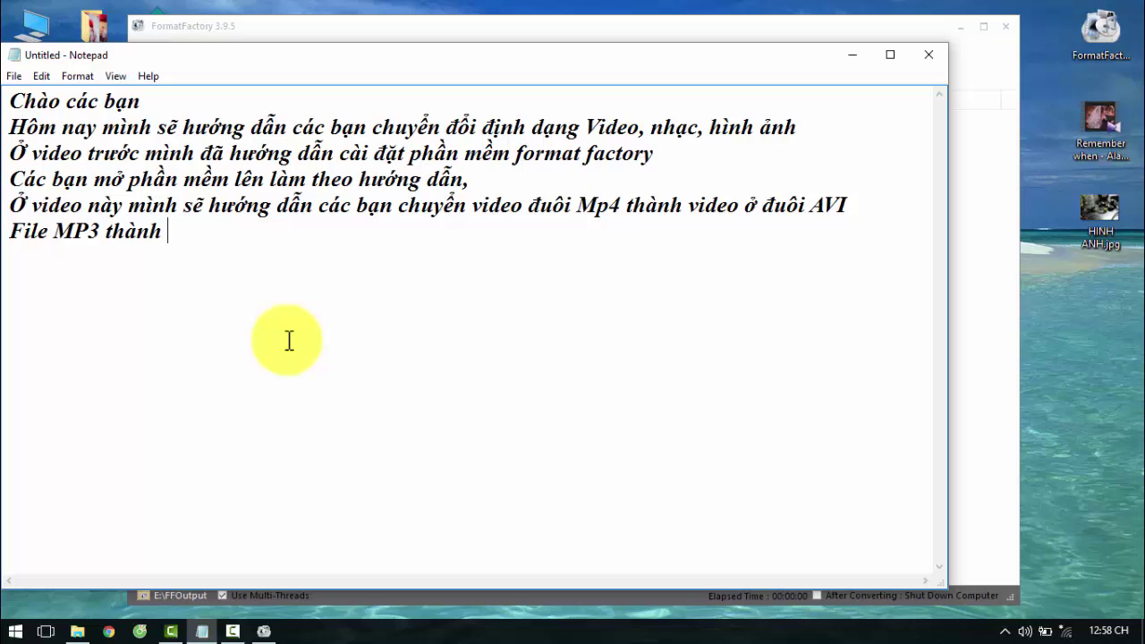
pyautogui.write('MP2 Ha')
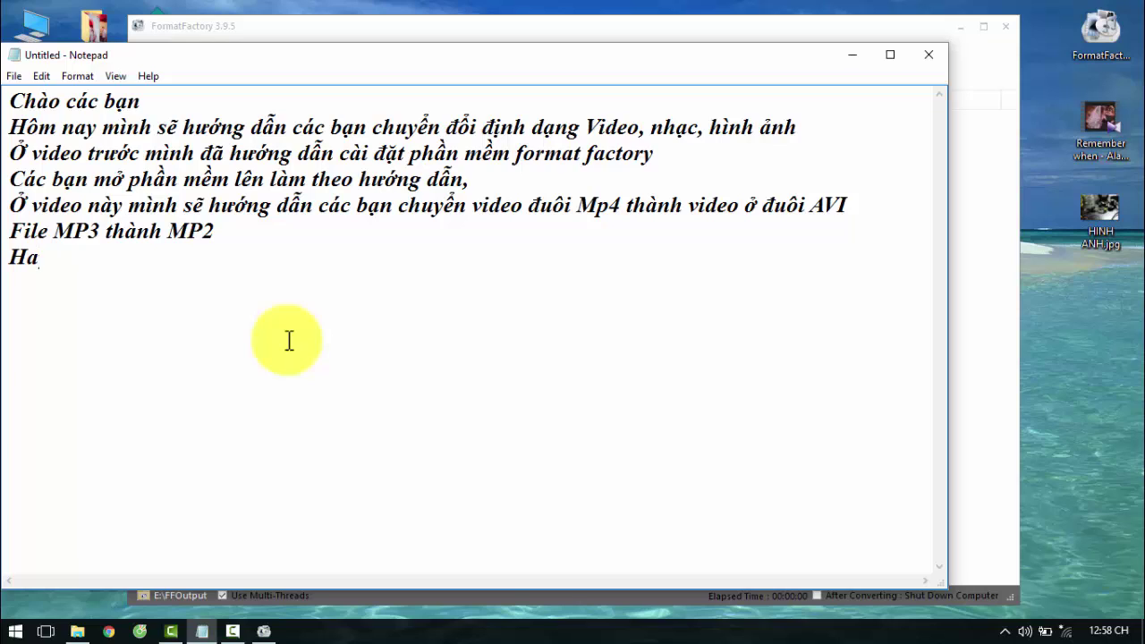
# Complete the seventh line as "Hay file hình ảnh có đuôi JPG thành file có đuôi khác,".
pyautogui.write('y file hình ảnh')
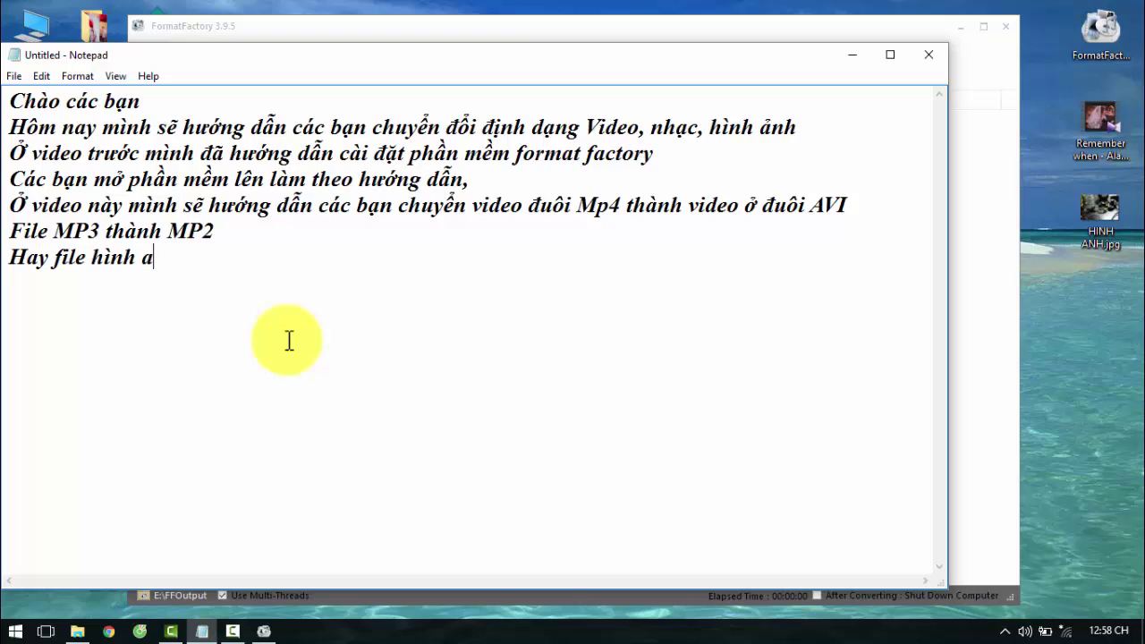
pyautogui.write(' có đ')
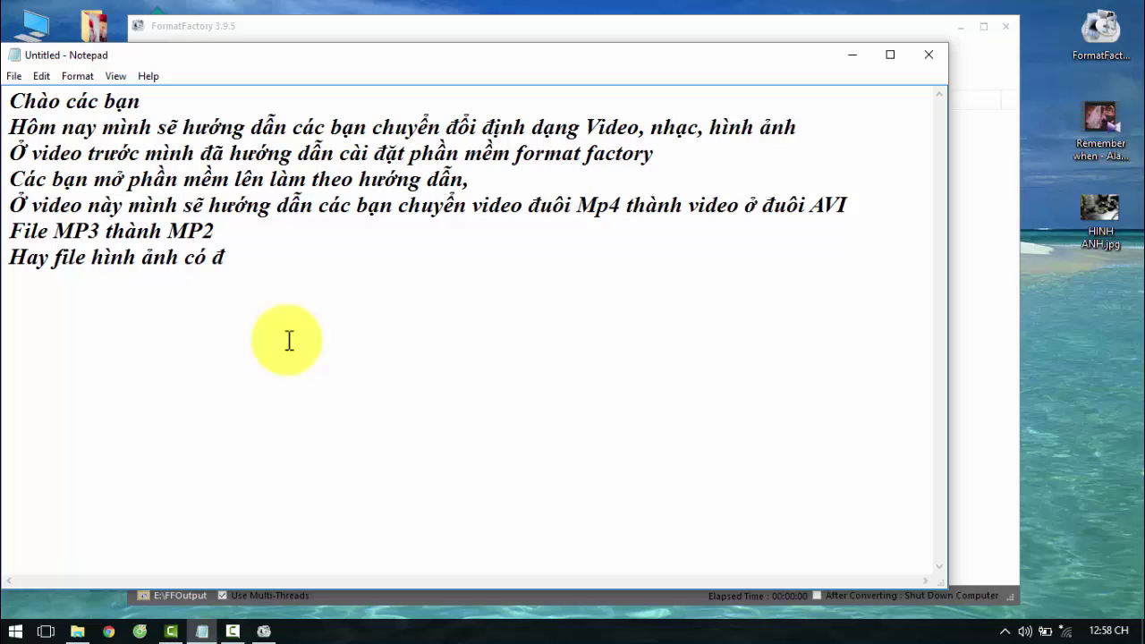
pyautogui.write('uôi JPG')
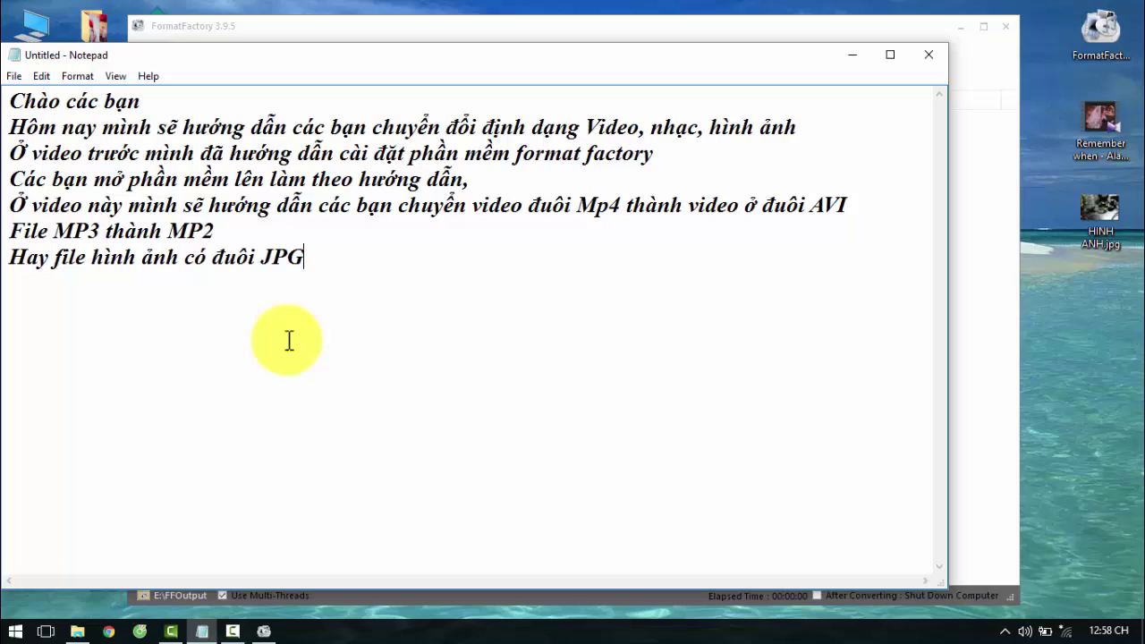
pyautogui.write(' thành file')
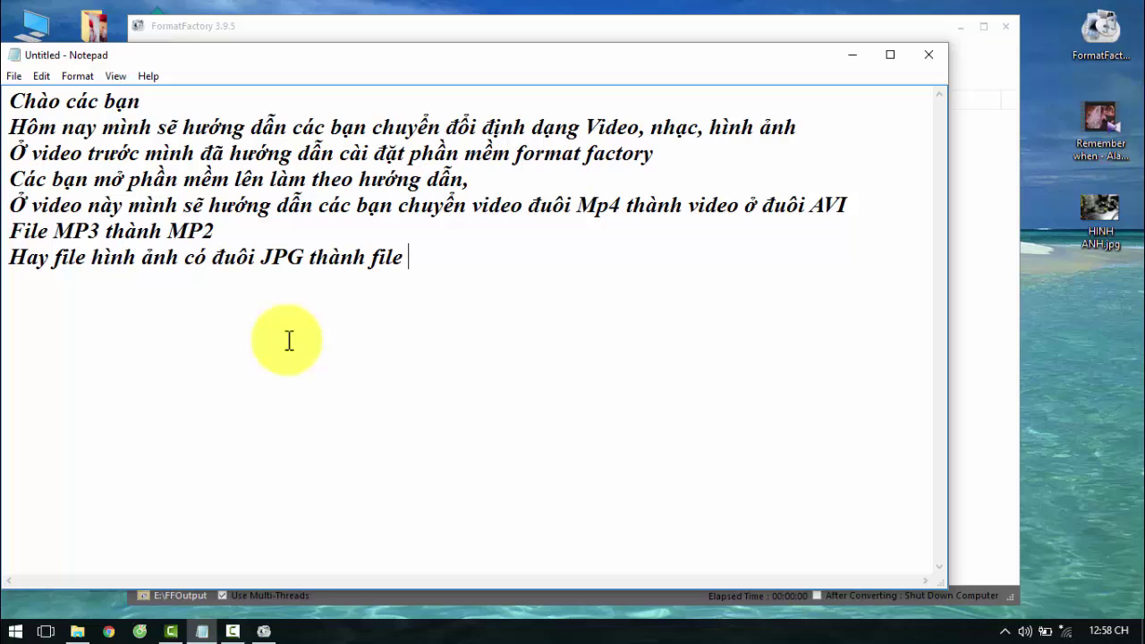
pyautogui.write(' có đuôi')
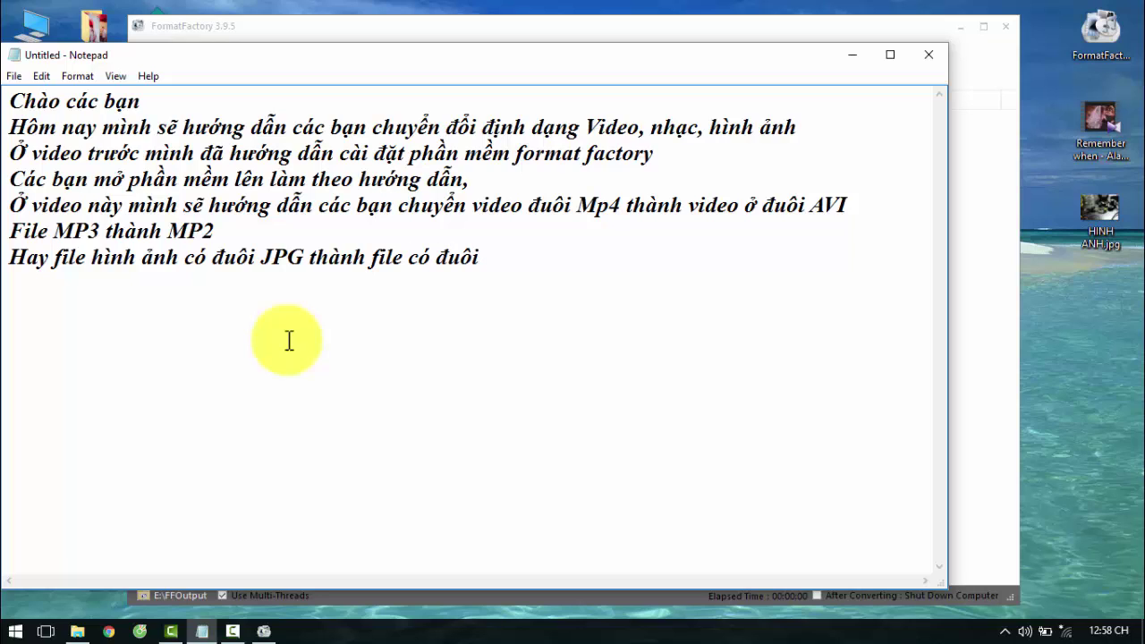
pyautogui.write(' khác,')
# Add an eighth line reading "Ngoài ra còn có thể chuyển đổi file Pdf, doc....".
pyautogui.press('Return')
pyautogui.write('Ngoai ra')
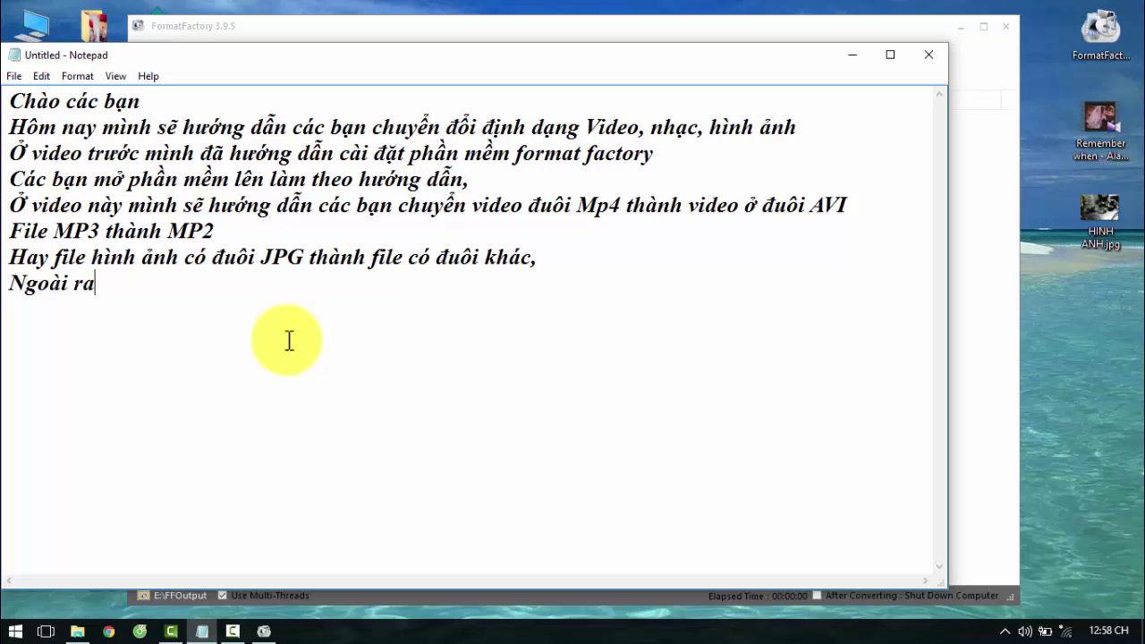
pyautogui.write(' còn')
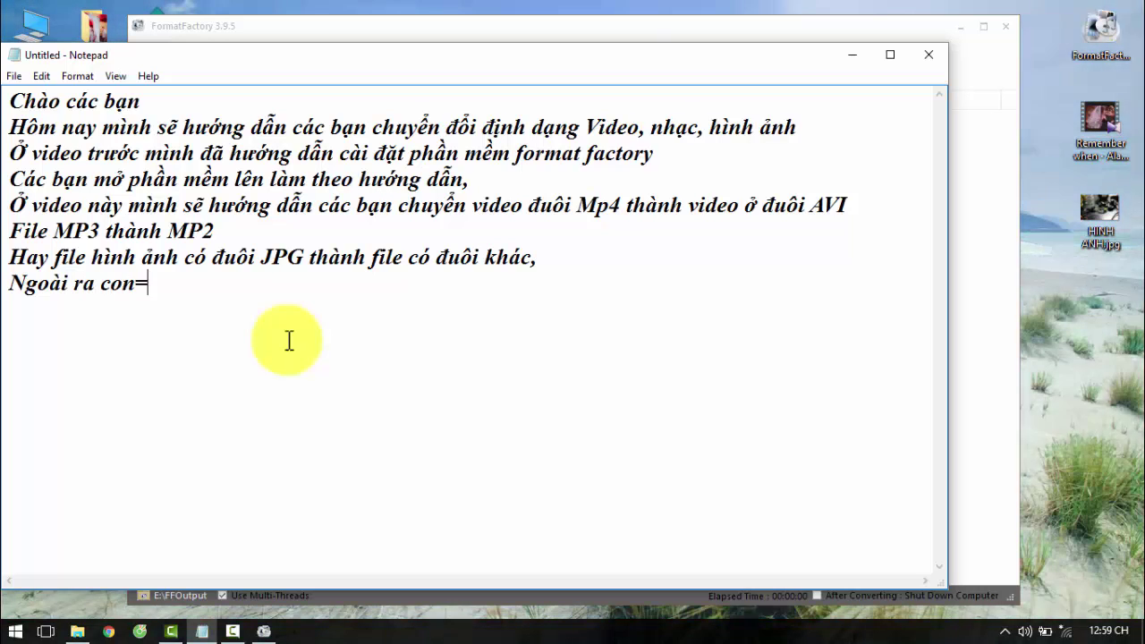
pyautogui.write(' có ')
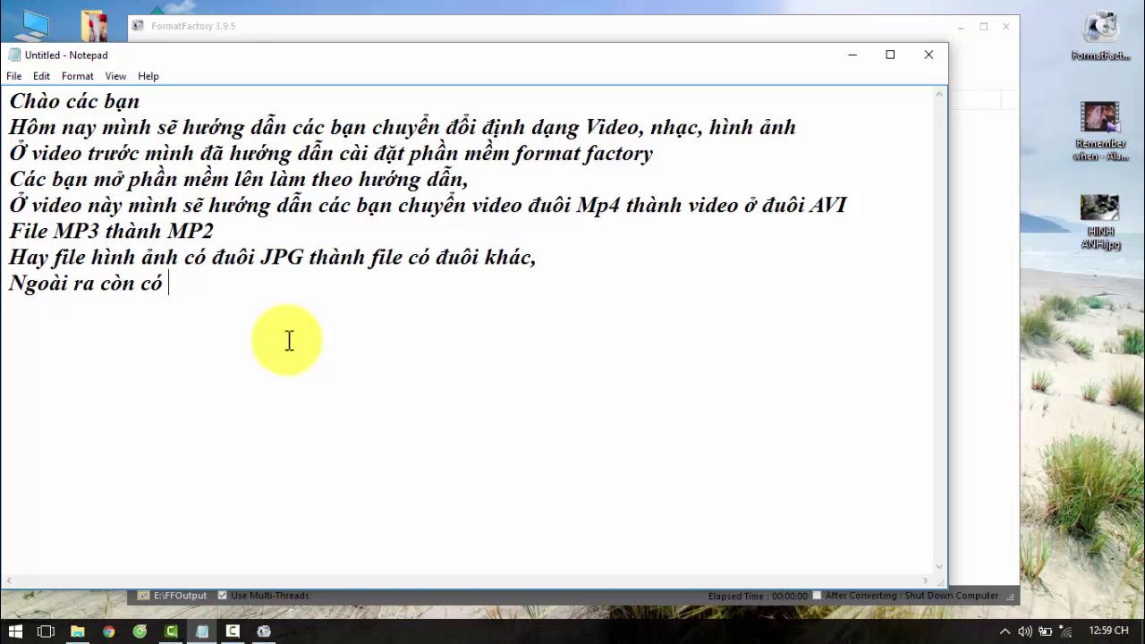
pyautogui.write('thể ch')
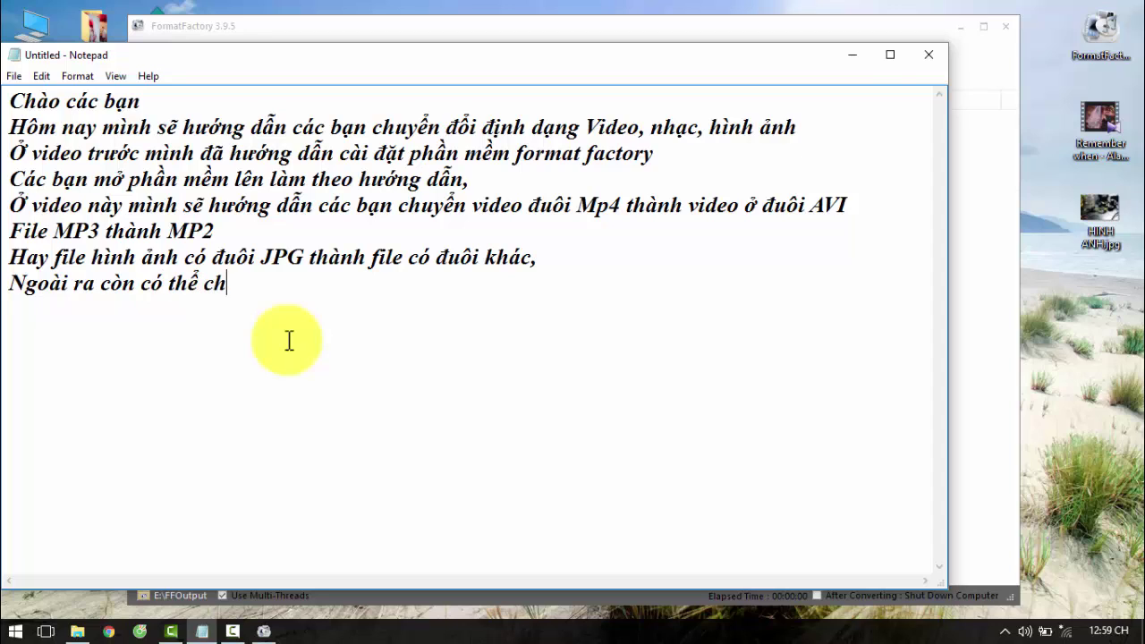
pyautogui.write('uyển đo')
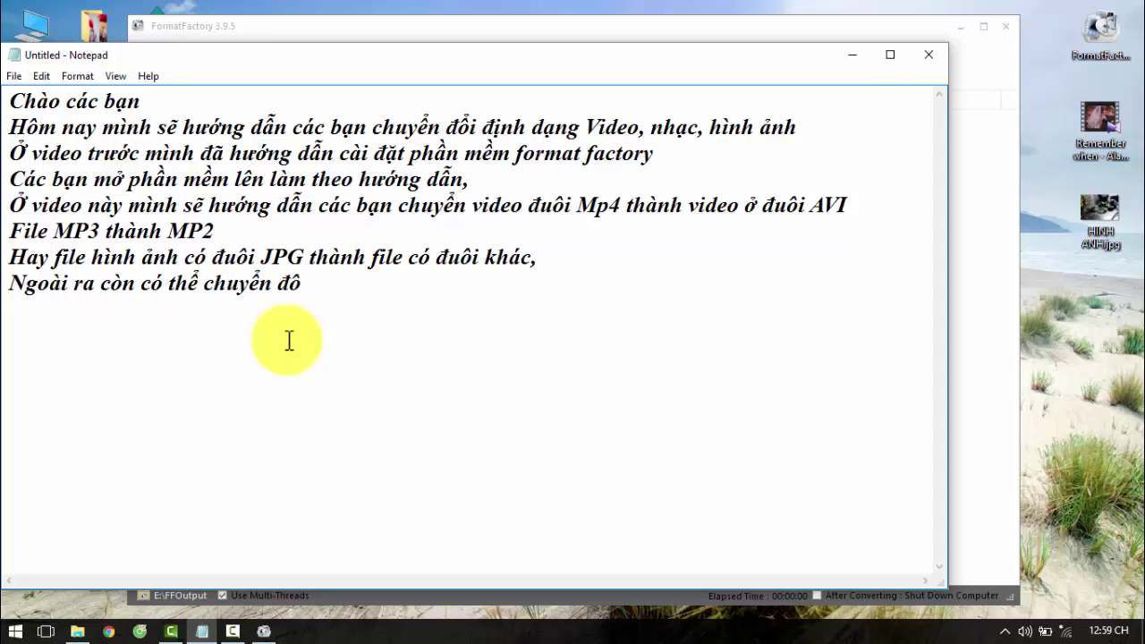
pyautogui.write('i file P')
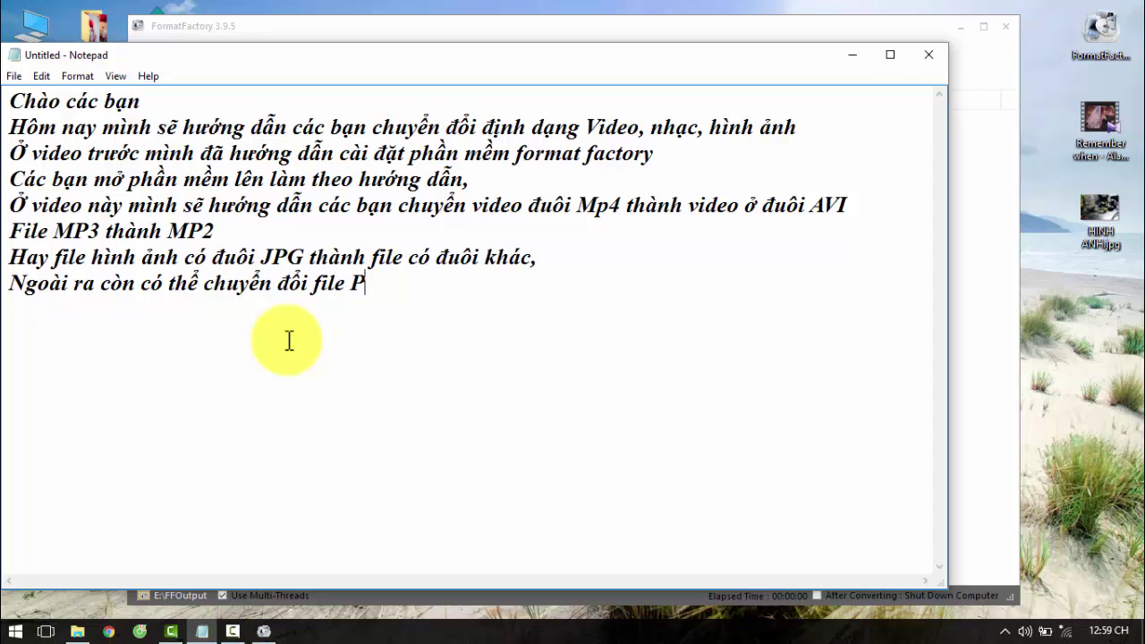
pyautogui.write('df, doc')
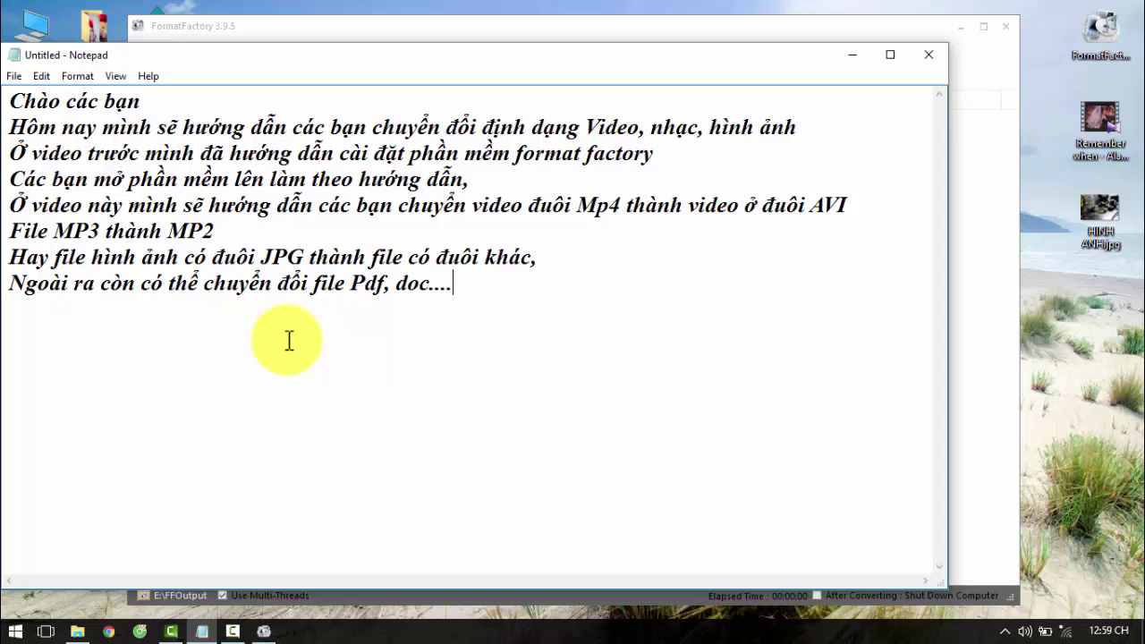
pyautogui.write('....')
# Add a ninth line reading "Chúng ta bắt đầu" to the note.
pyautogui.press('Return')
pyautogui.write('CHu')
pyautogui.press('BackSpace')
pyautogui.press('BackSpace')
pyautogui.write('hung ta ba')
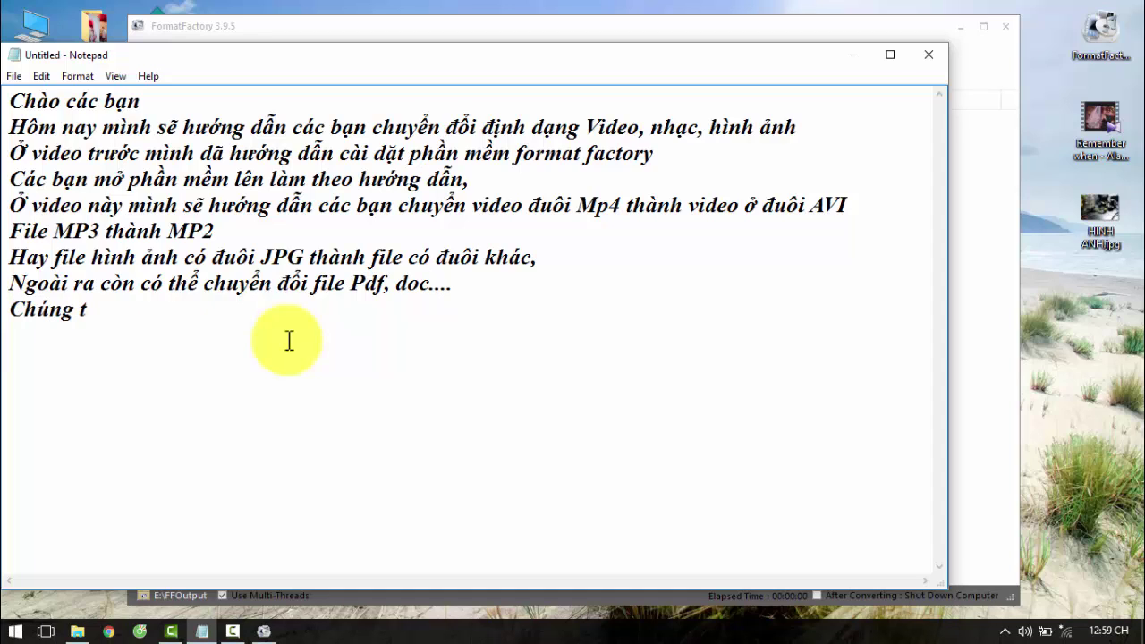
pyautogui.write('wts ddaauf')
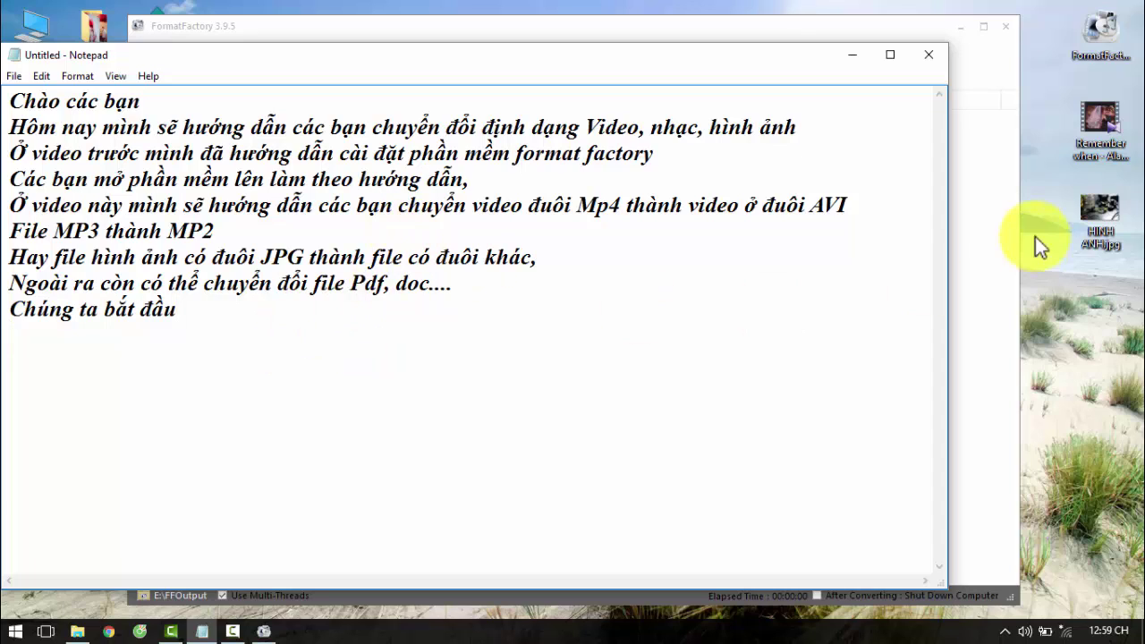
# Switch to FormatFactory, add "Remember when - Alan Jackson.mp4" from the Desktop to an AVI conversion and start it.
pyautogui.click(264, 631)
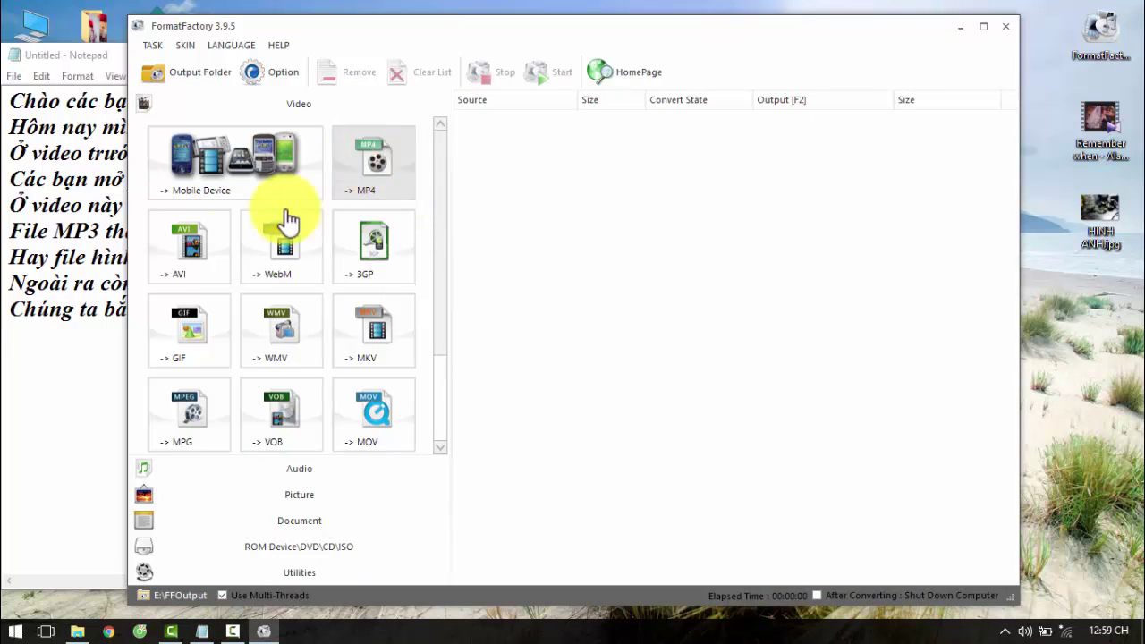
pyautogui.click(198, 247)
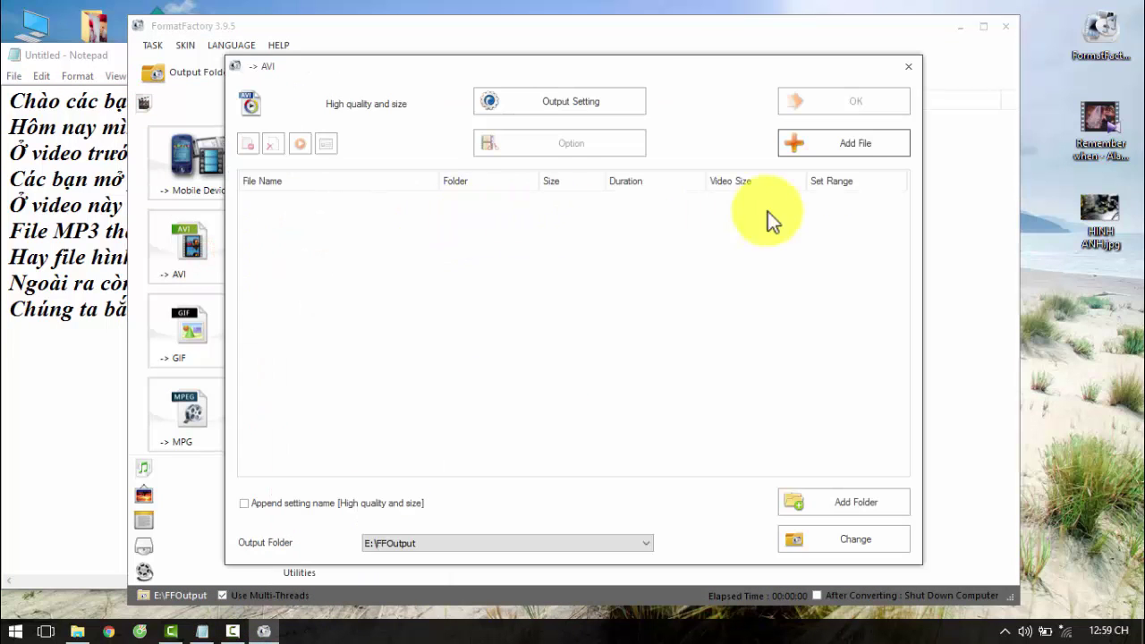
pyautogui.click(1086, 148)
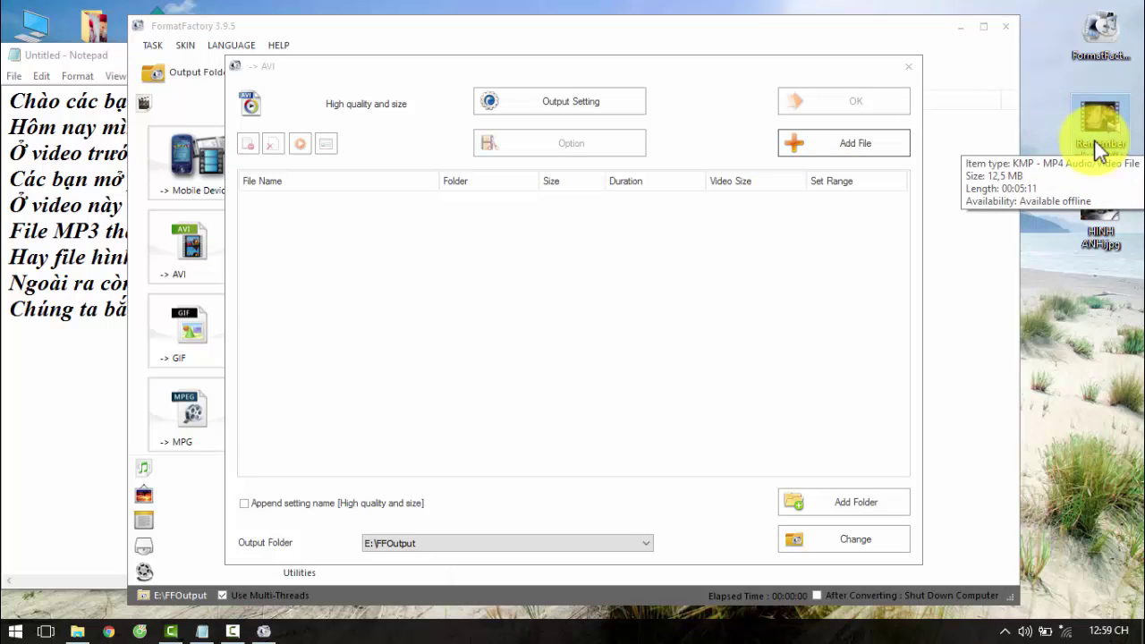
pyautogui.click(861, 148)
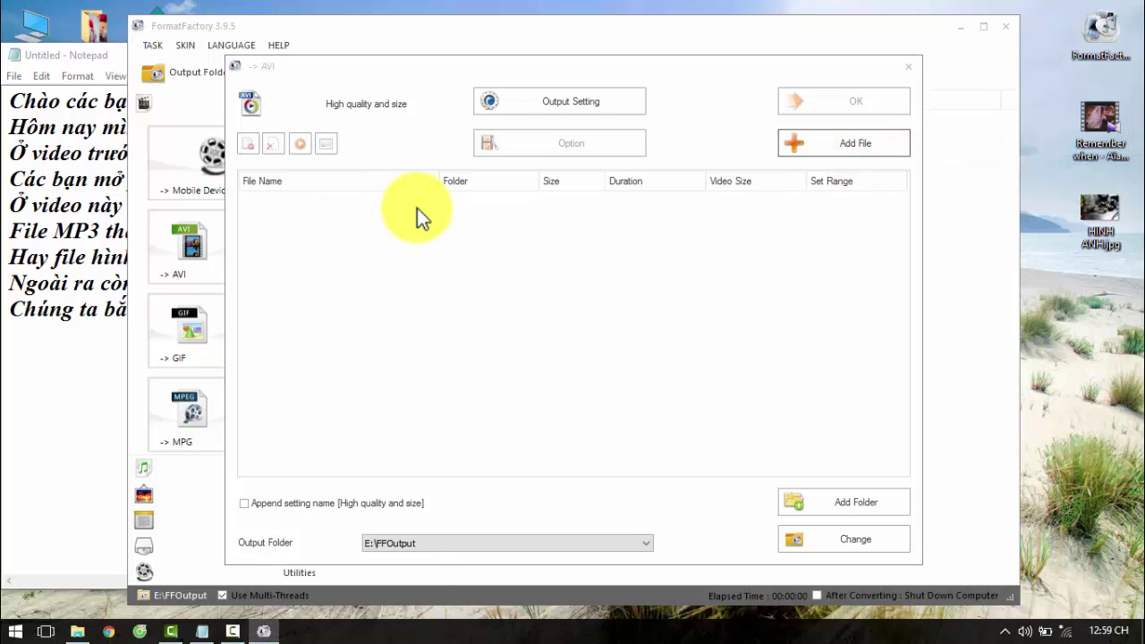
pyautogui.click(375, 213)
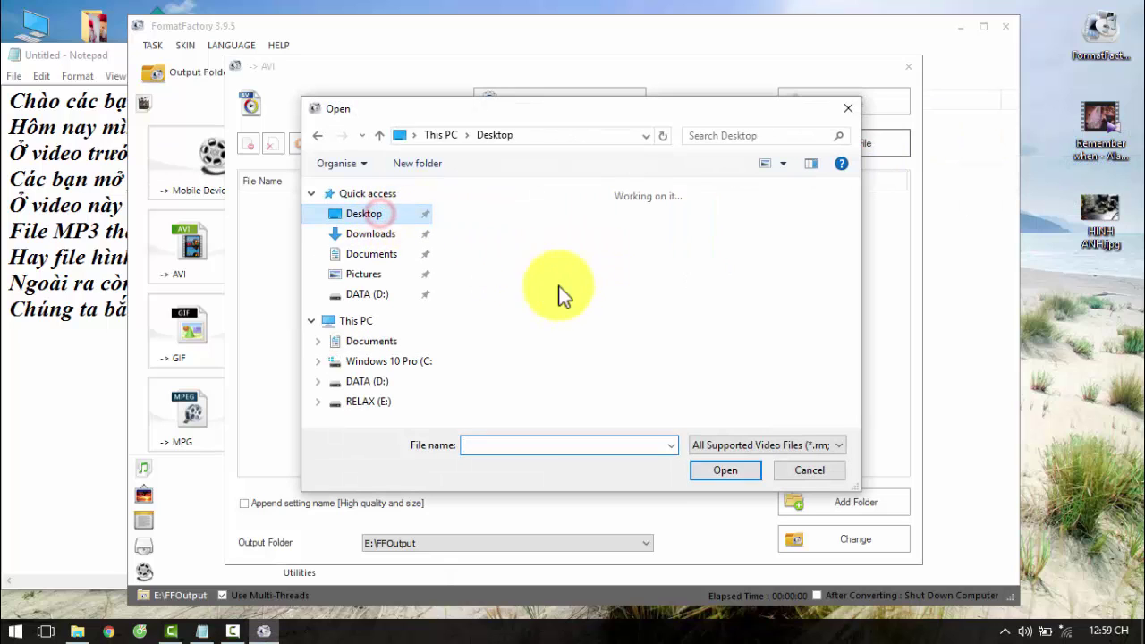
pyautogui.click(703, 285)
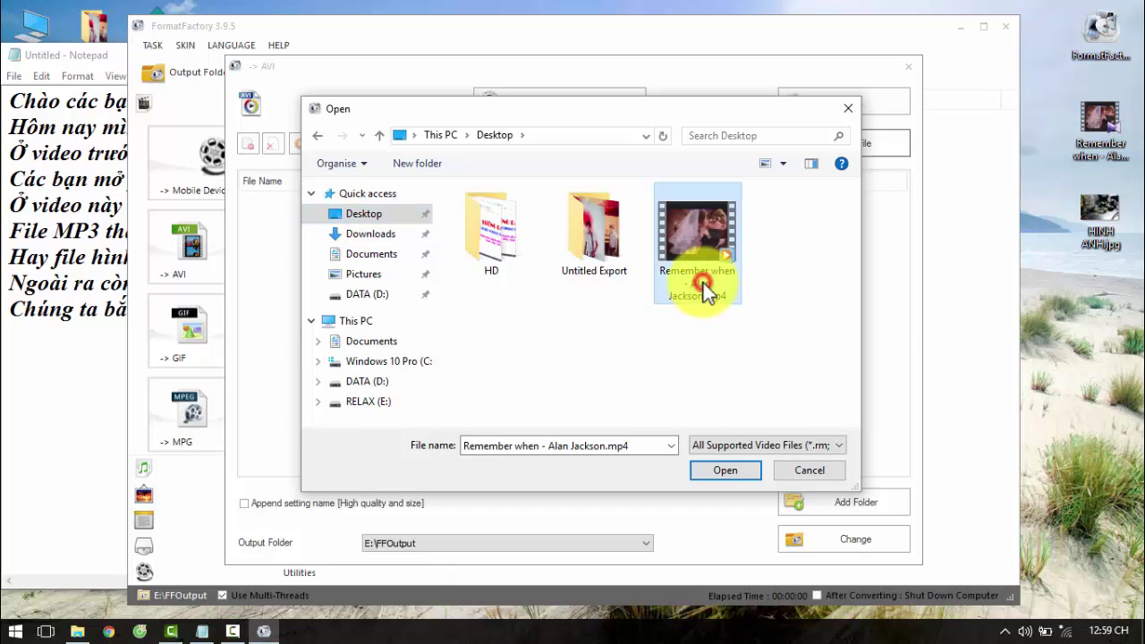
pyautogui.click(723, 472)
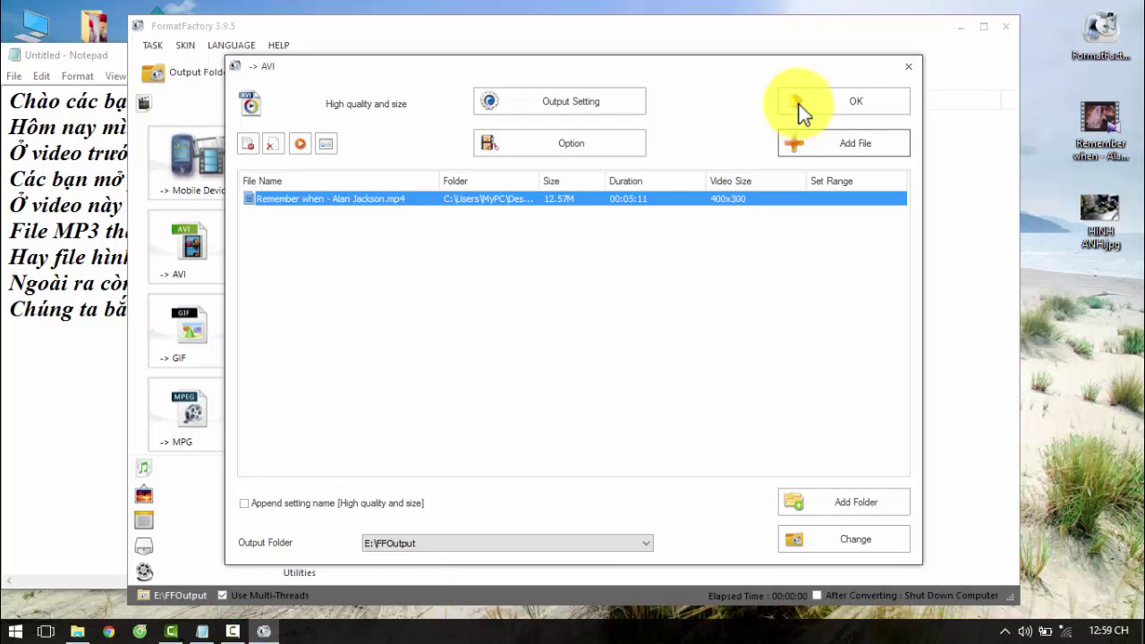
pyautogui.click(799, 105)
pyautogui.click(541, 75)
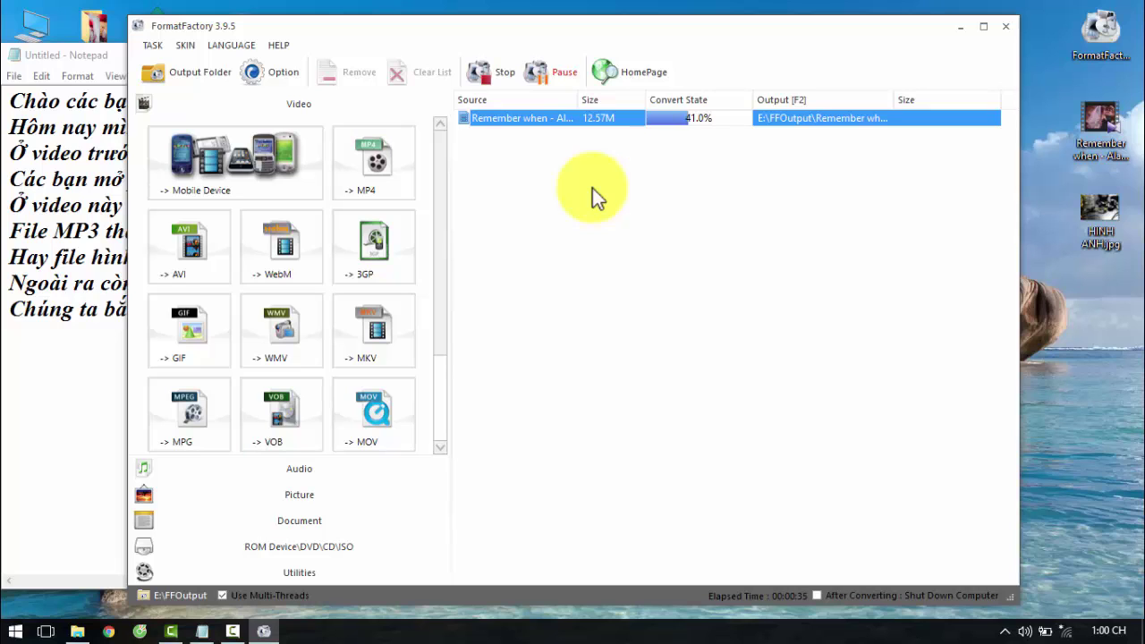
# Switch to Notepad, add a tenth line reading "Đợi cho phần mềm convert", and return to FormatFactory.
pyautogui.click(83, 349)
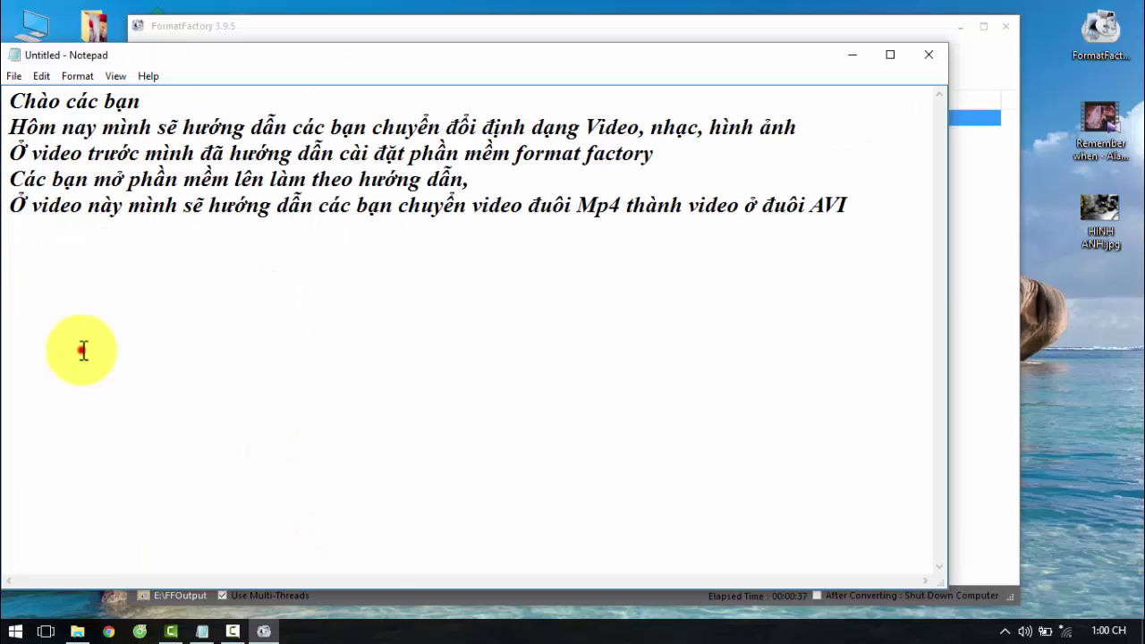
pyautogui.click(31, 327)
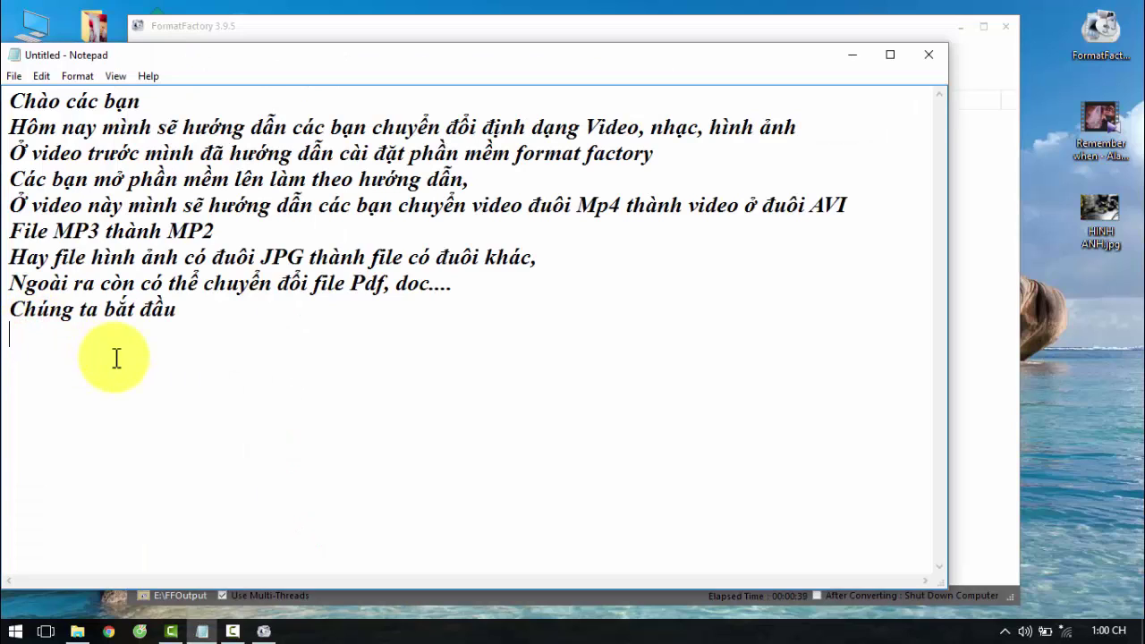
pyautogui.write('Đợi cho p')
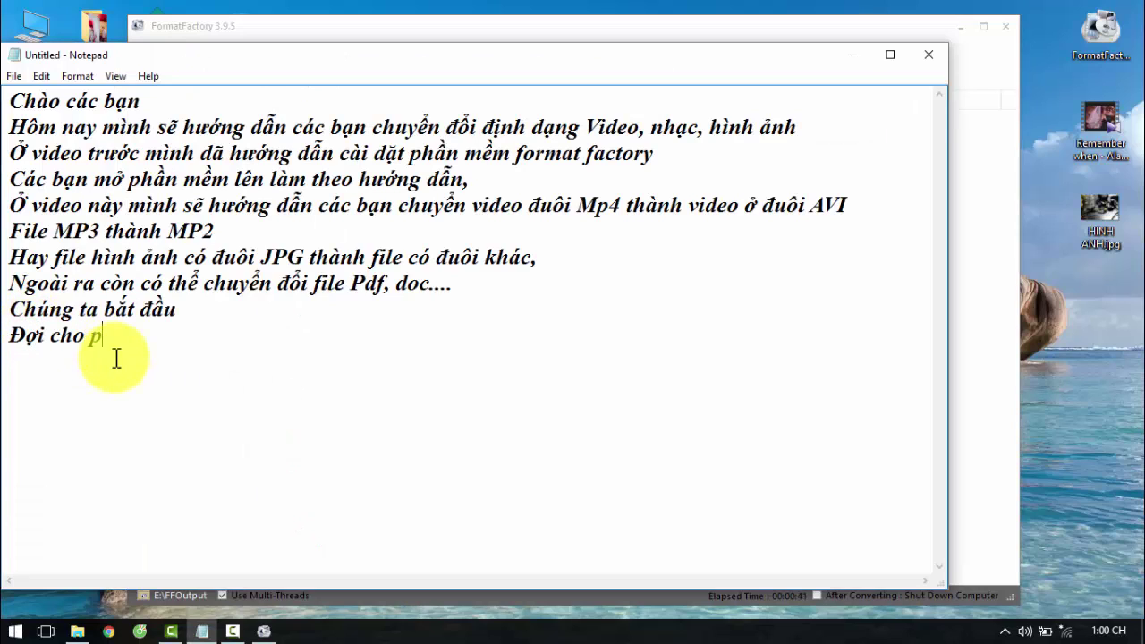
pyautogui.write('haần mềm convert')
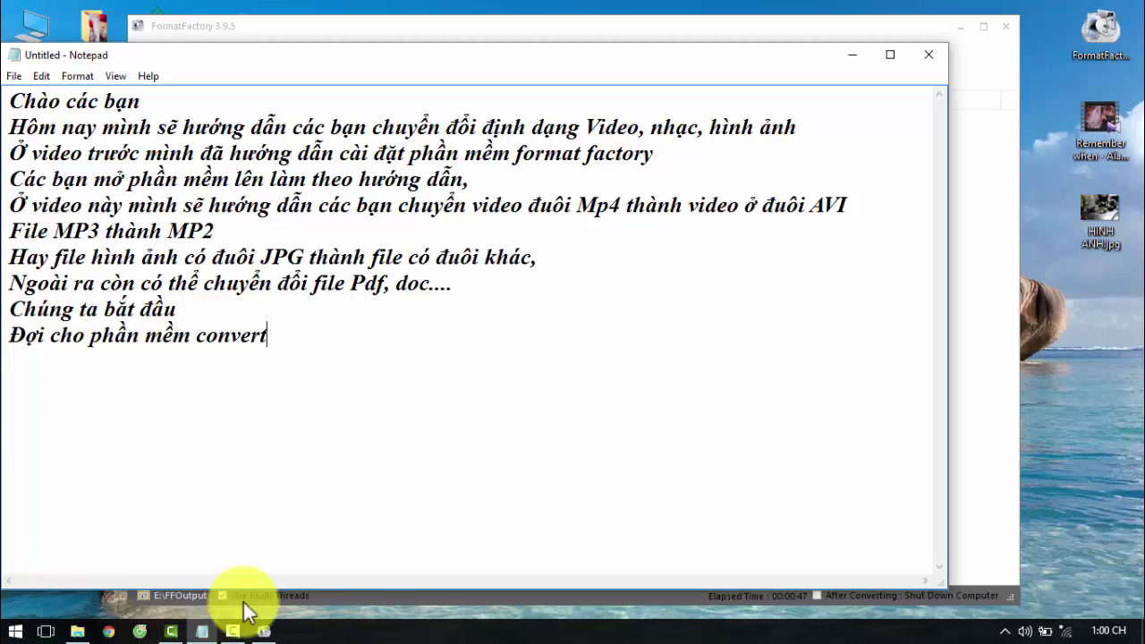
pyautogui.click(263, 630)
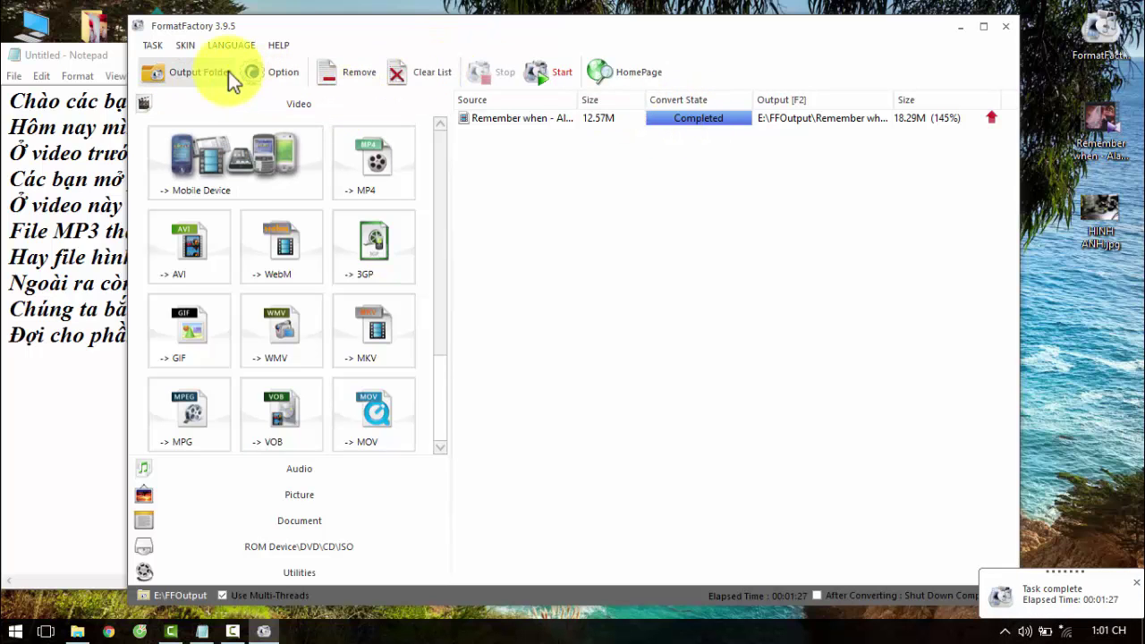
# In Notepad, extend the tenth line with ", các bạn mở video đã chuyển đổi ở đây", and switch back to FormatFactory.
pyautogui.click(79, 396)
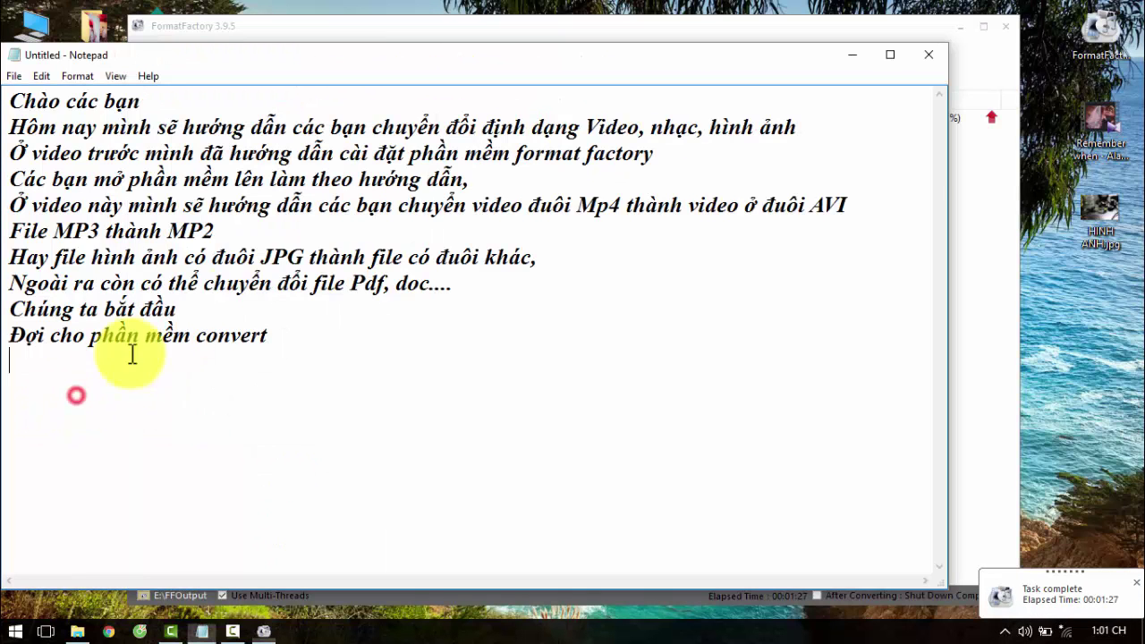
pyautogui.click(293, 325)
pyautogui.write(', cá')
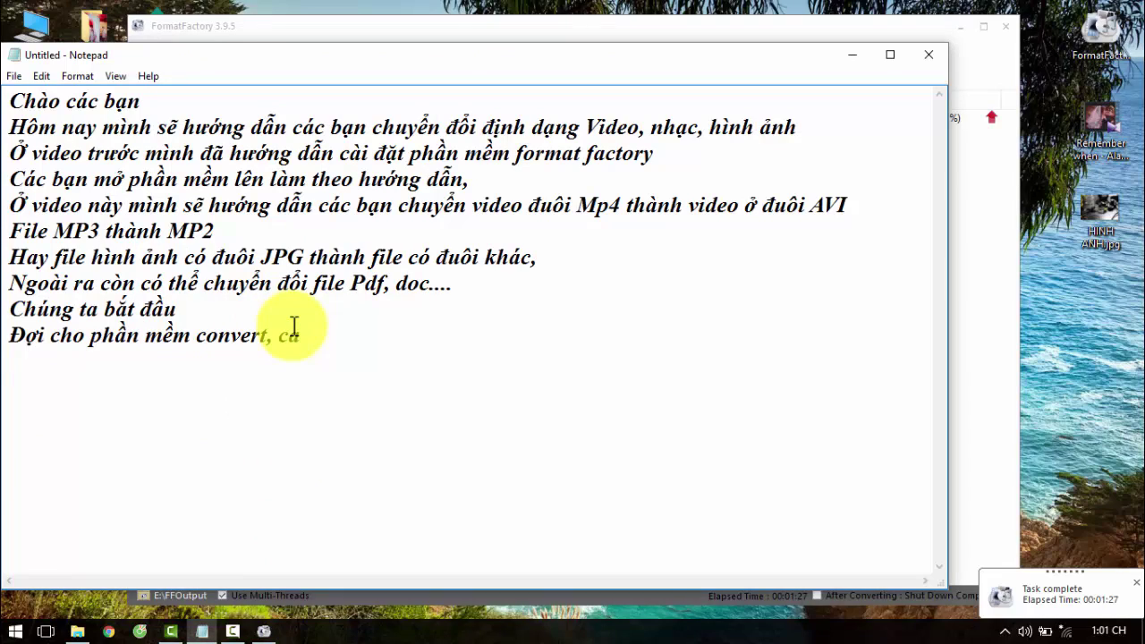
pyautogui.write('c bạn mở vid')
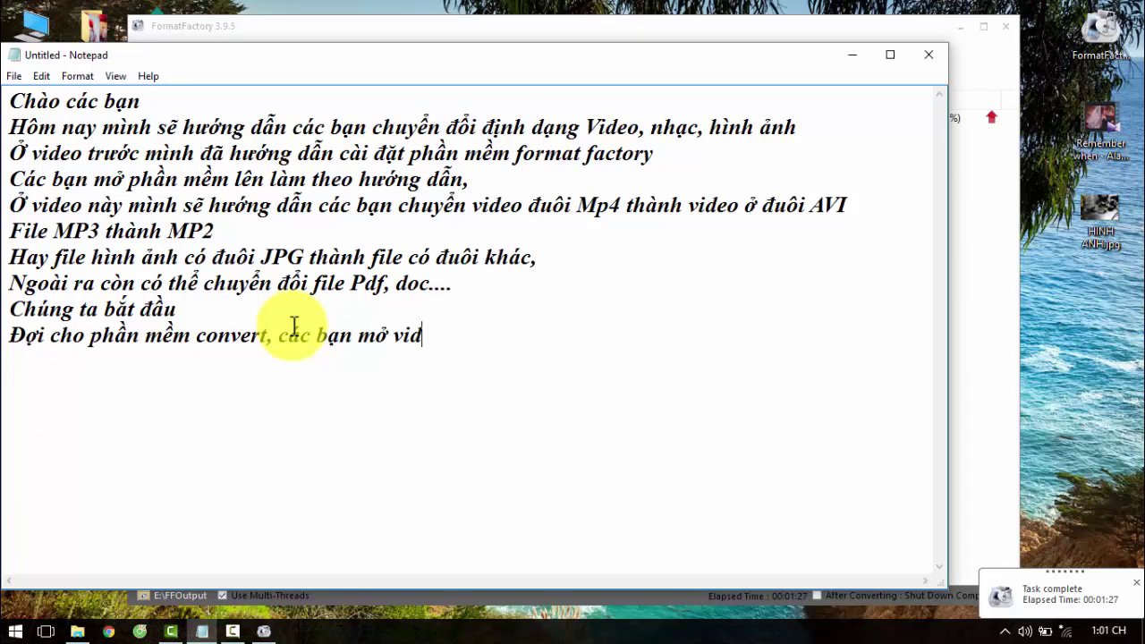
pyautogui.write('eo đã chuyển đổi')
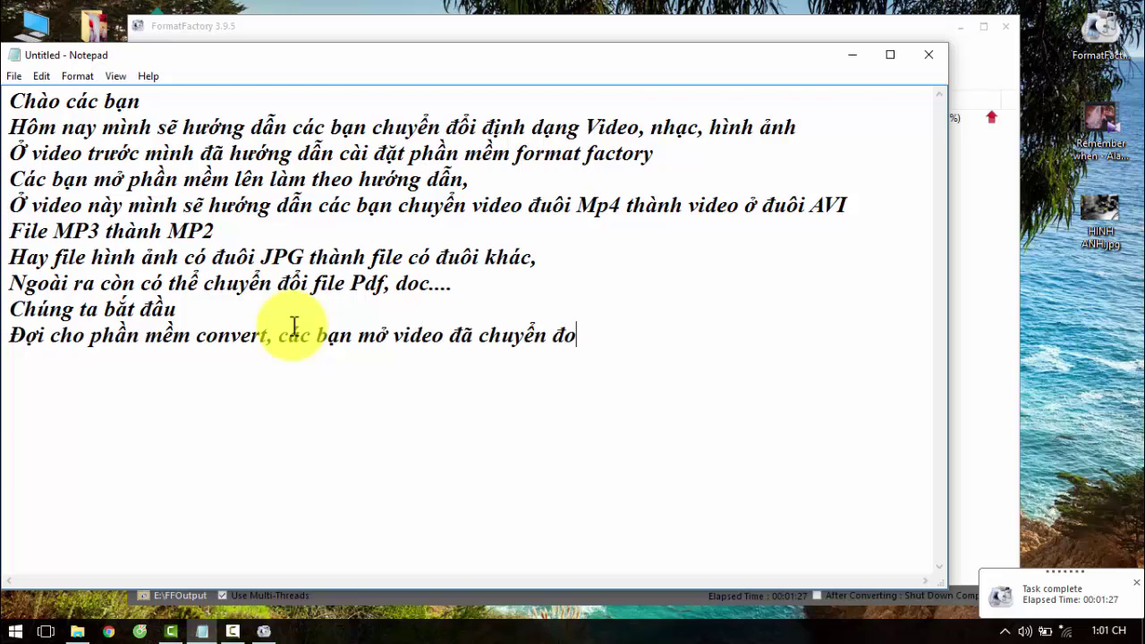
pyautogui.write(' ở đây')
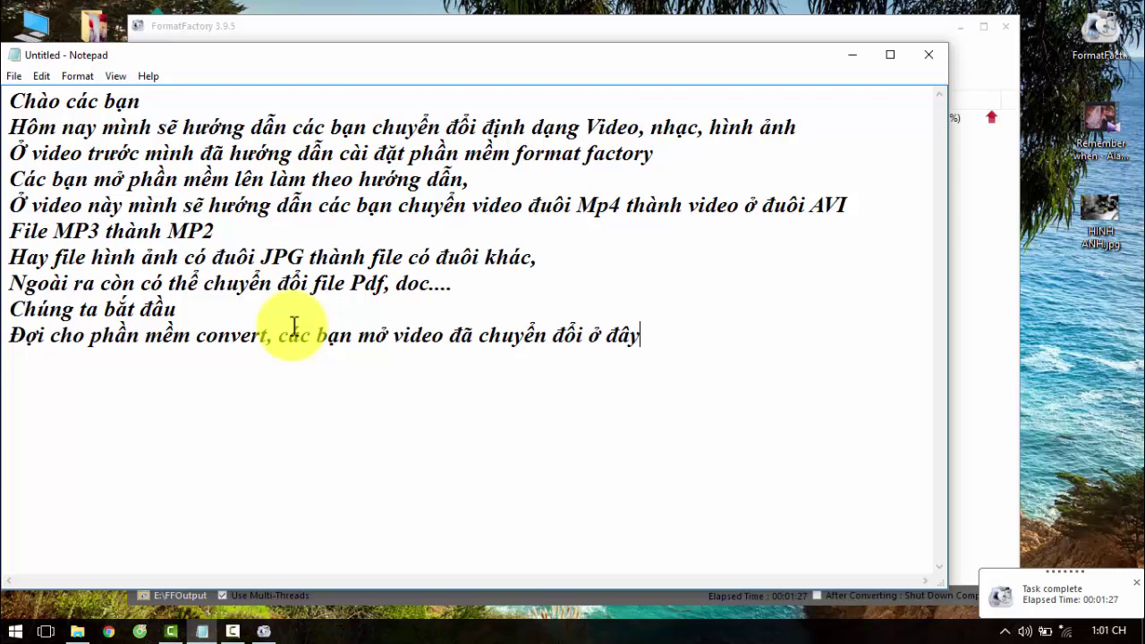
pyautogui.click(264, 631)
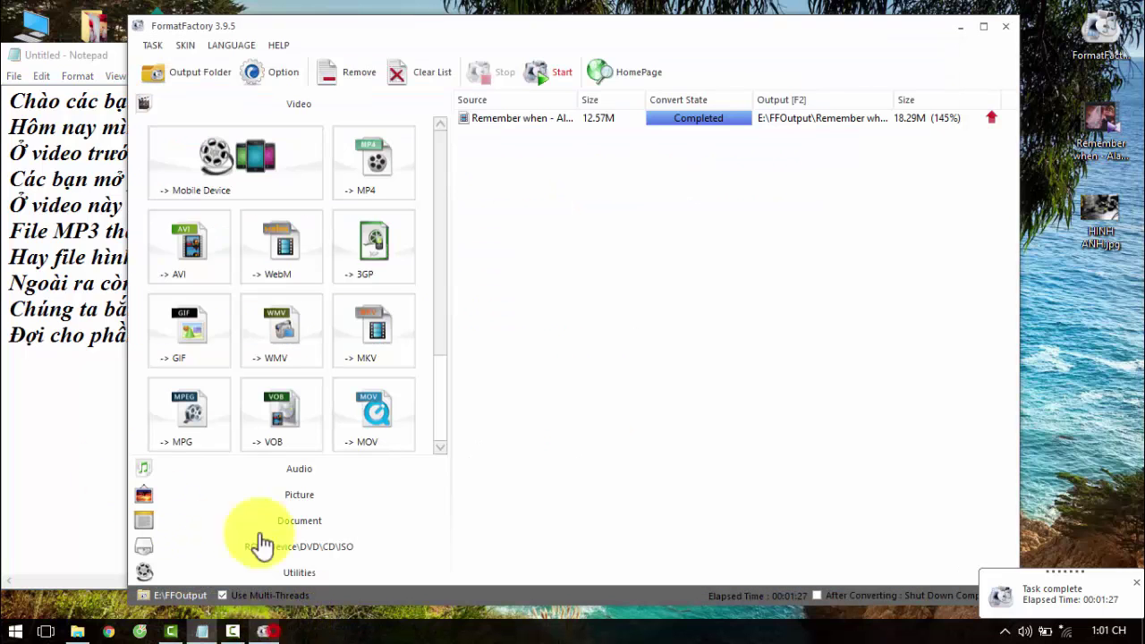
# Open the FormatFactory output folder and select the converted AVI video.
pyautogui.click(209, 71)
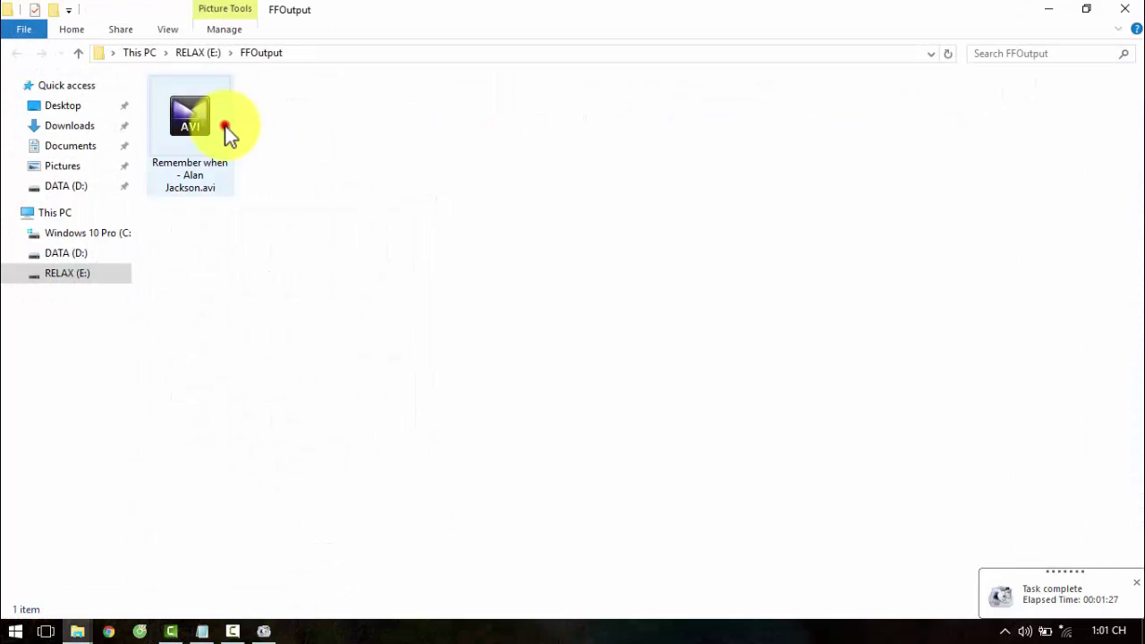
pyautogui.click(224, 126)
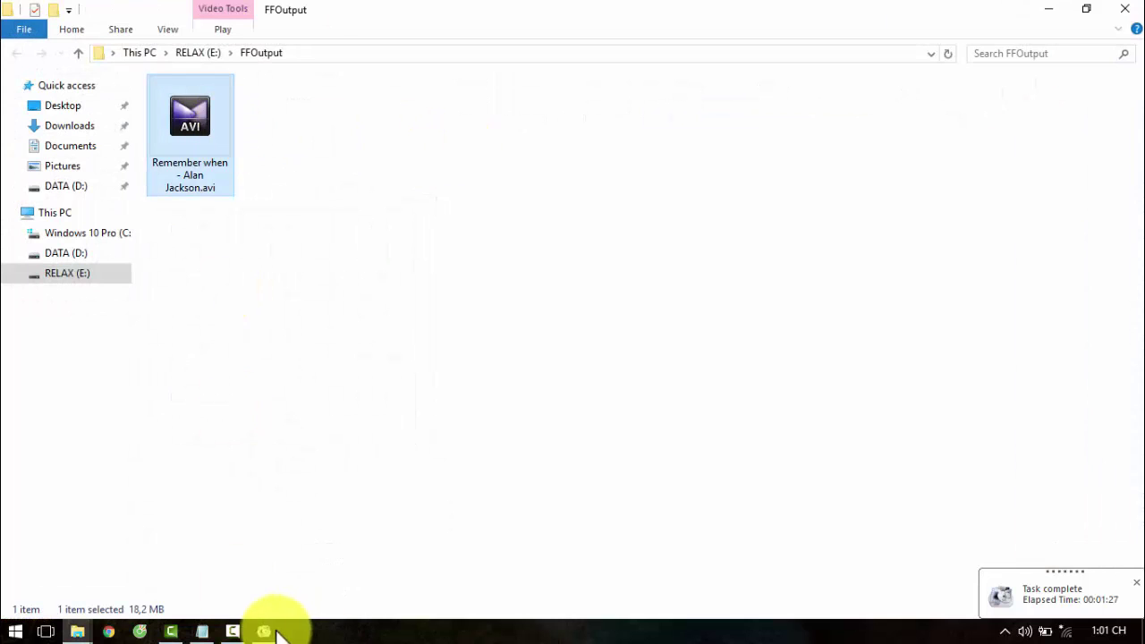
pyautogui.moveTo(266, 632)
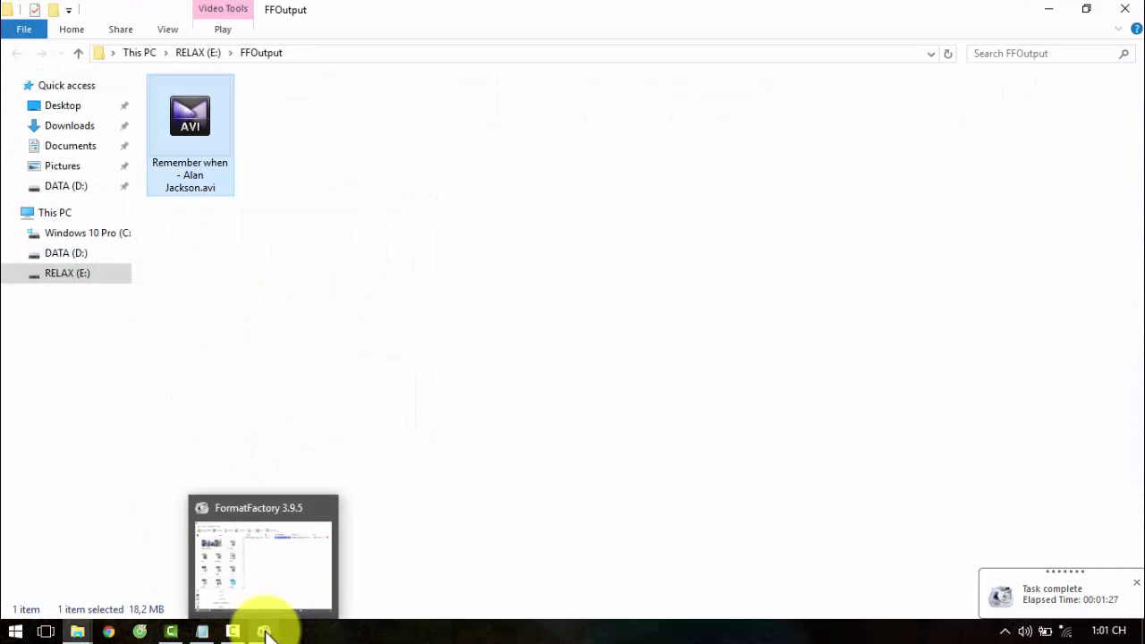
# Switch to Notepad and add an eleventh line reading "Đã chuyển đổi thành đuôi AVI".
pyautogui.click(202, 632)
pyautogui.press('Return')
pyautogui.write('Đã c')
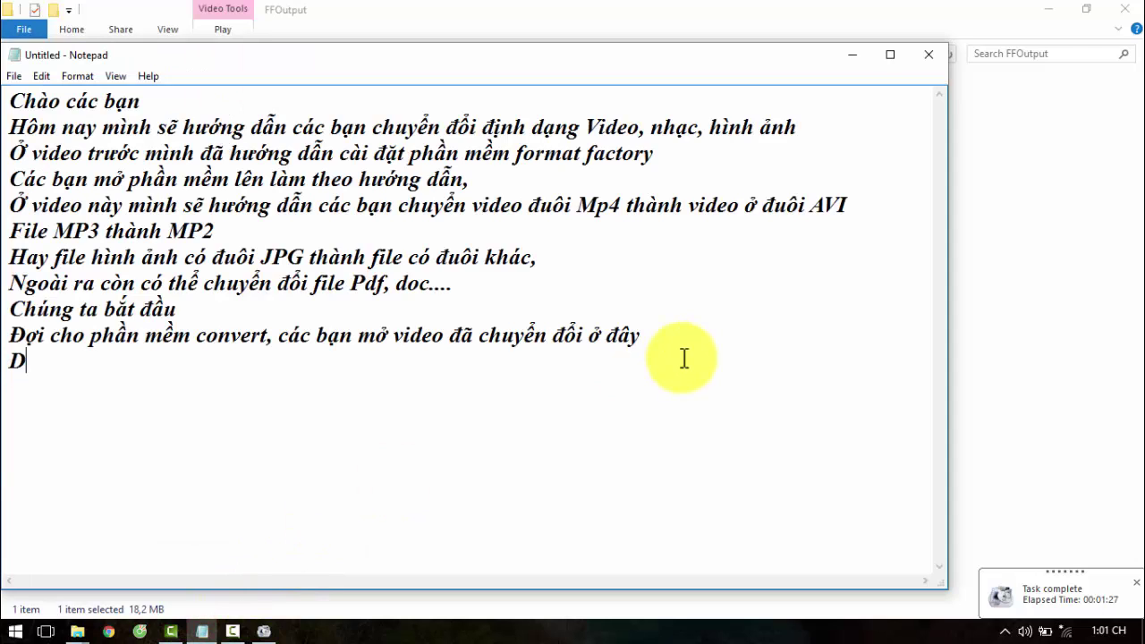
pyautogui.write('huyển')
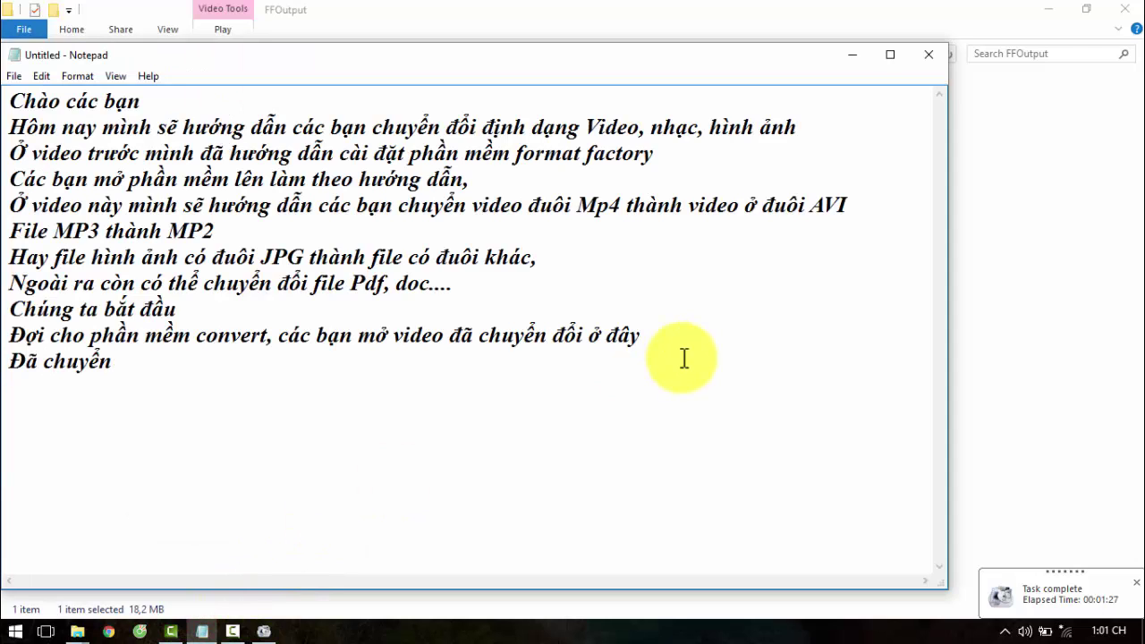
pyautogui.write(' đổi thành ')
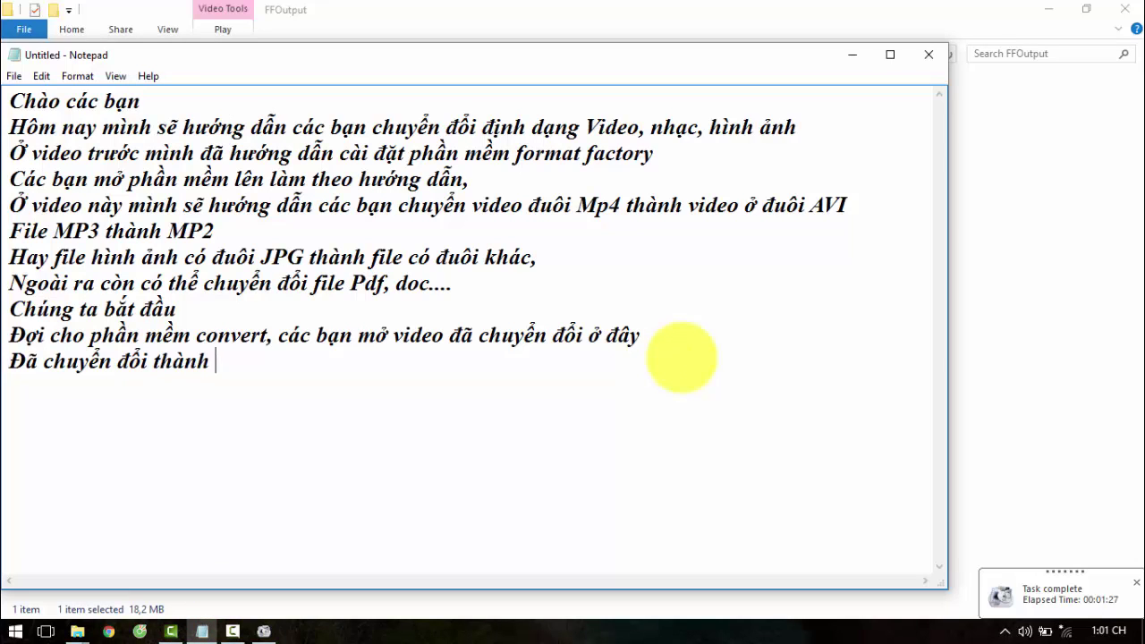
pyautogui.write('đuôi Avi')
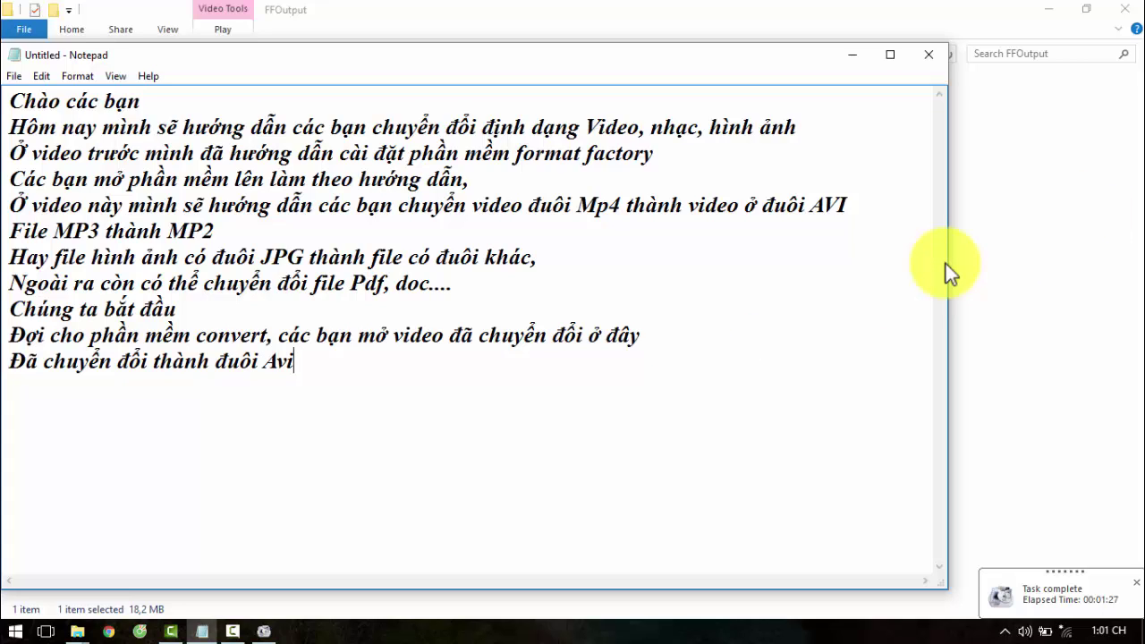
pyautogui.press('BackSpace')
pyautogui.press('BackSpace')
pyautogui.write('VI')
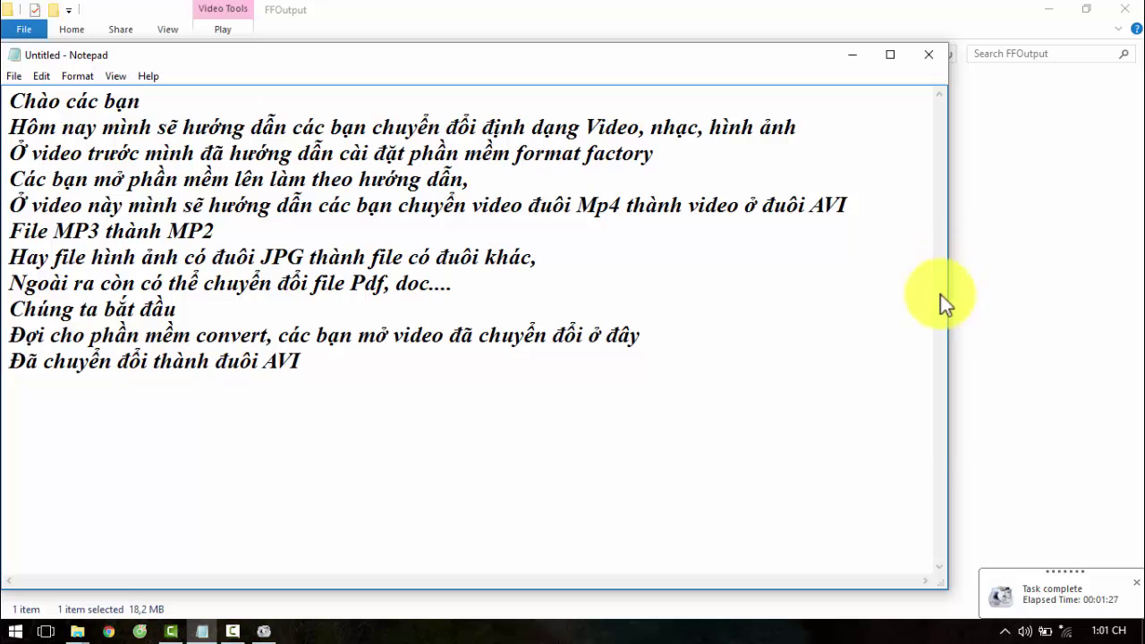
# Switch by way of FormatFactory to the FFOutput folder in File Explorer and point out the converted AVI file again.
pyautogui.click(264, 632)
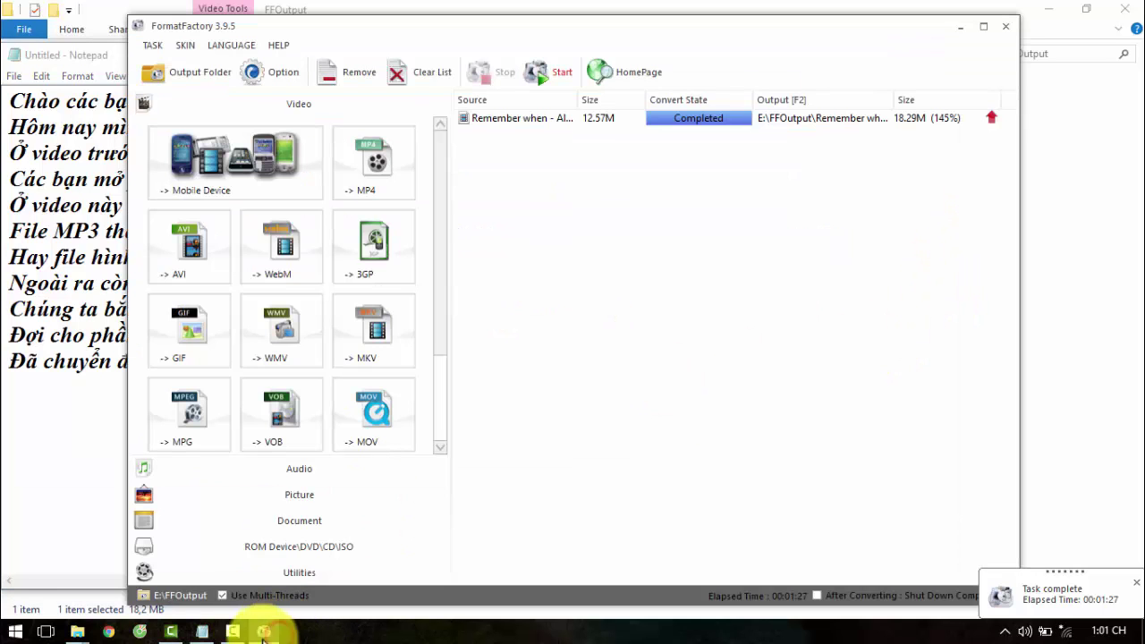
pyautogui.click(78, 632)
pyautogui.click(268, 544)
pyautogui.click(204, 161)
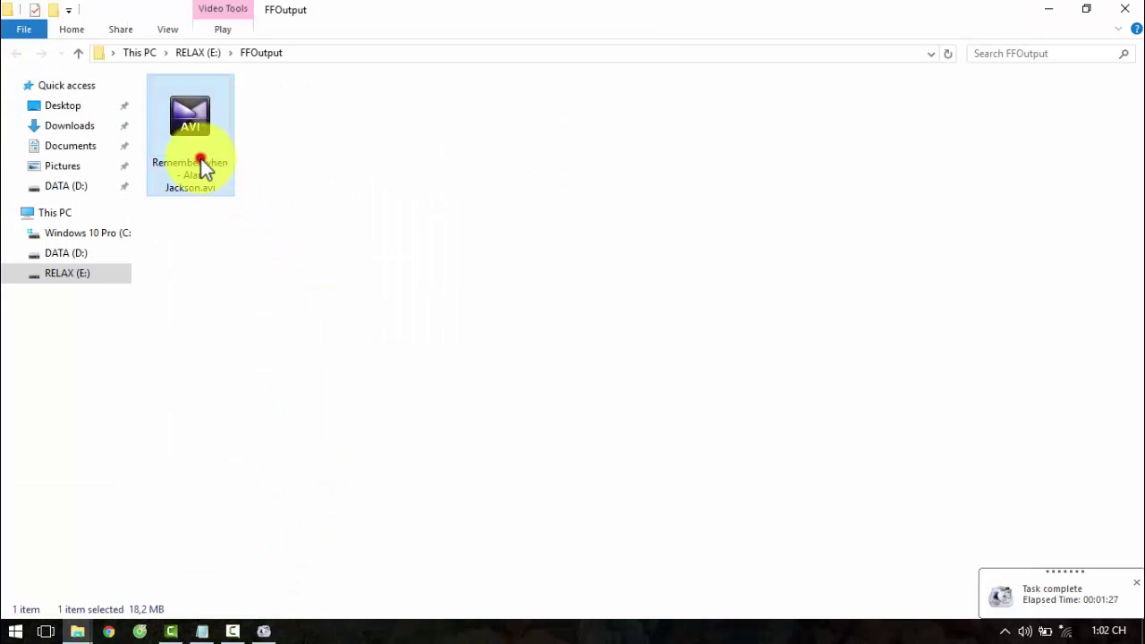
pyautogui.click(271, 224)
pyautogui.click(192, 190)
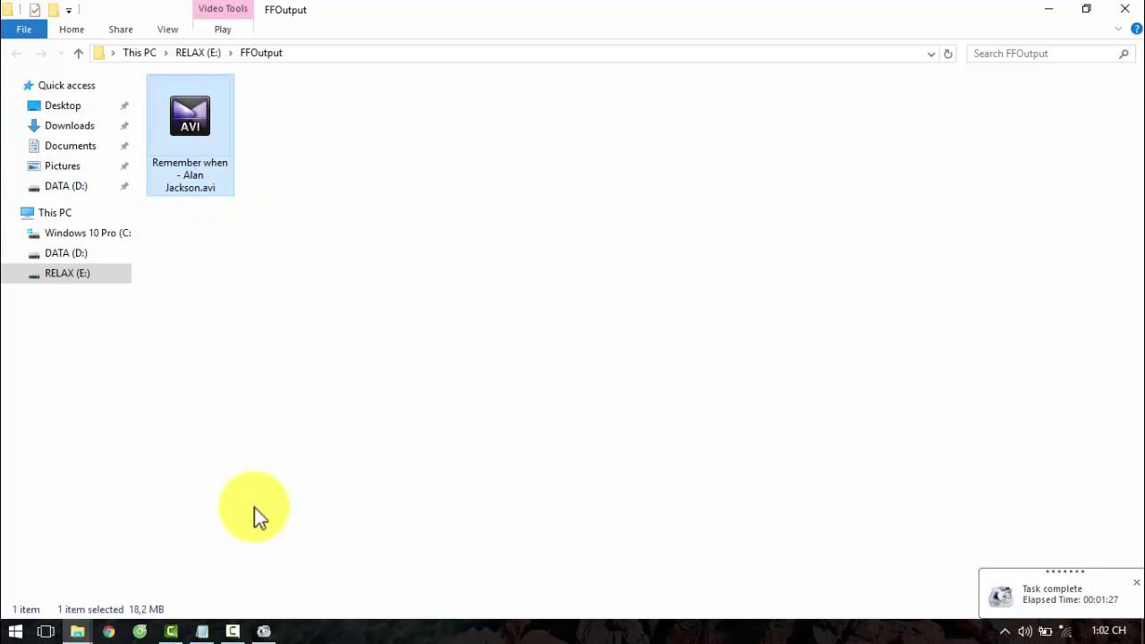
# Switch to Notepad and add a twelfth line reading "Tiếp theo chuyển file đó thành file MP3".
pyautogui.click(202, 632)
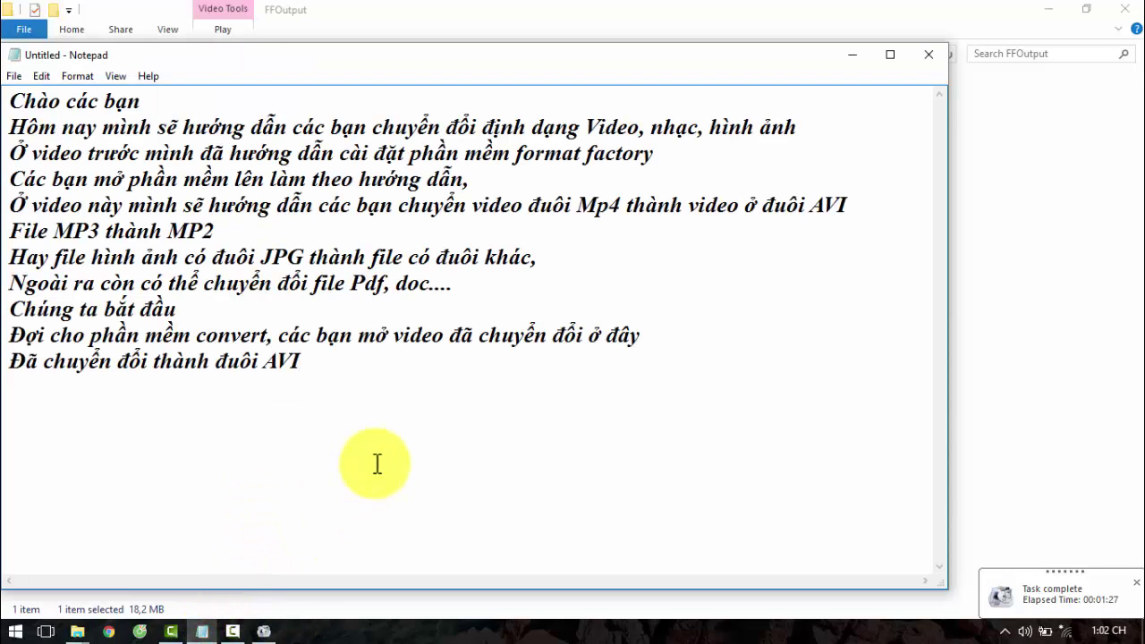
pyautogui.press('Return')
pyautogui.write('Tiếp theo c')
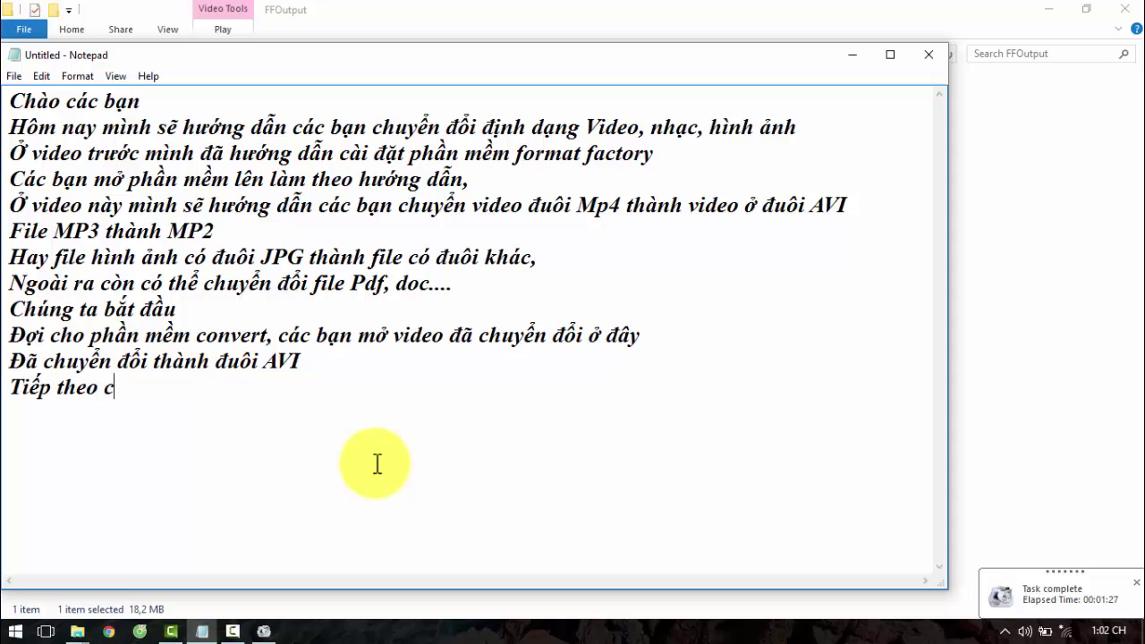
pyautogui.write('huyêển ')
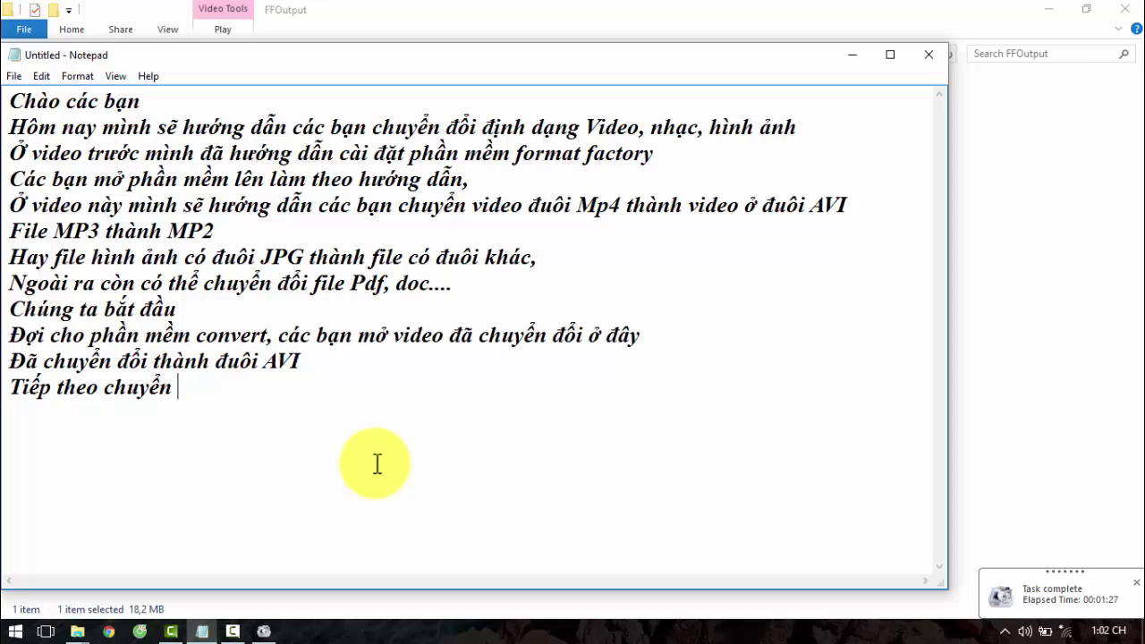
pyautogui.write('file đó thành f')
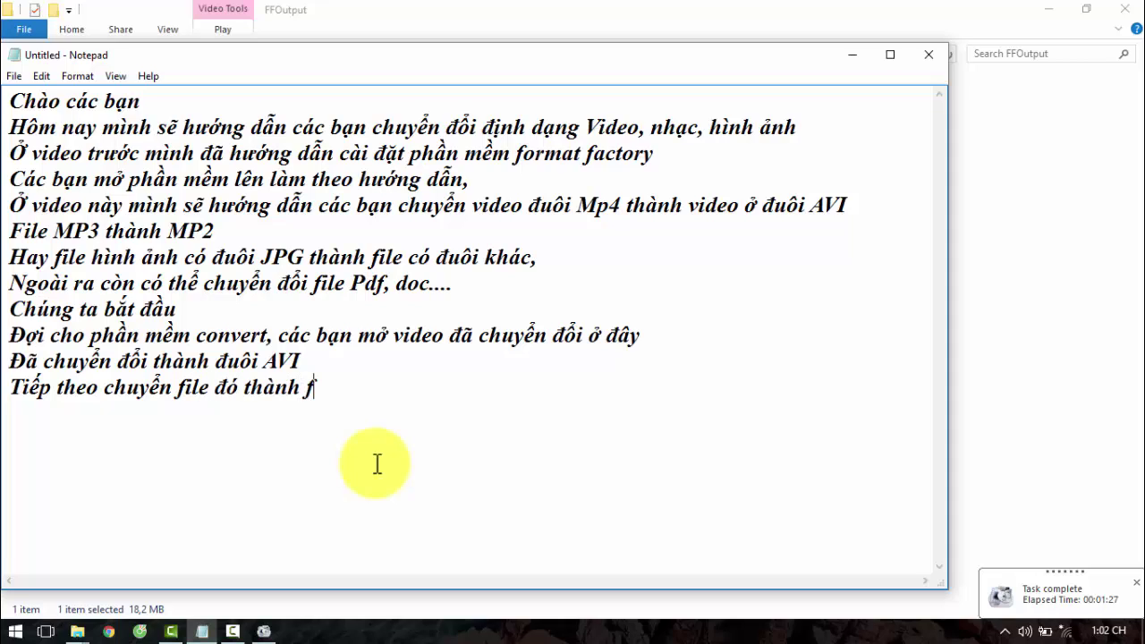
pyautogui.write('ile MP3')
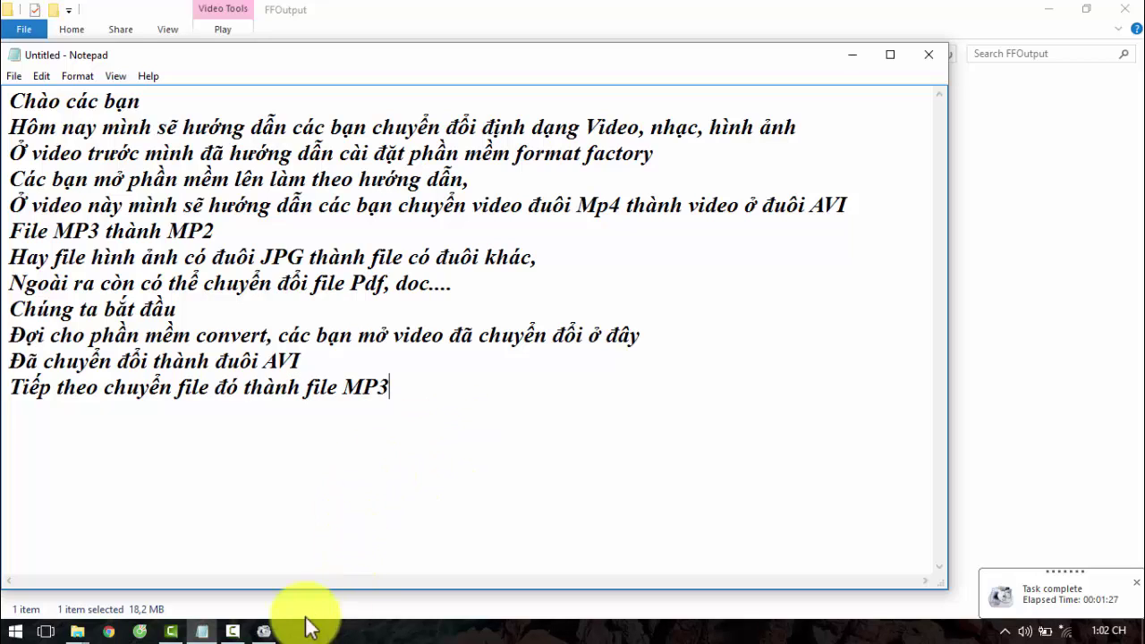
# Switch to FormatFactory, add "Remember when - Alan Jackson.mp4" from the Desktop to an MP3 audio conversion and start it.
pyautogui.click(263, 631)
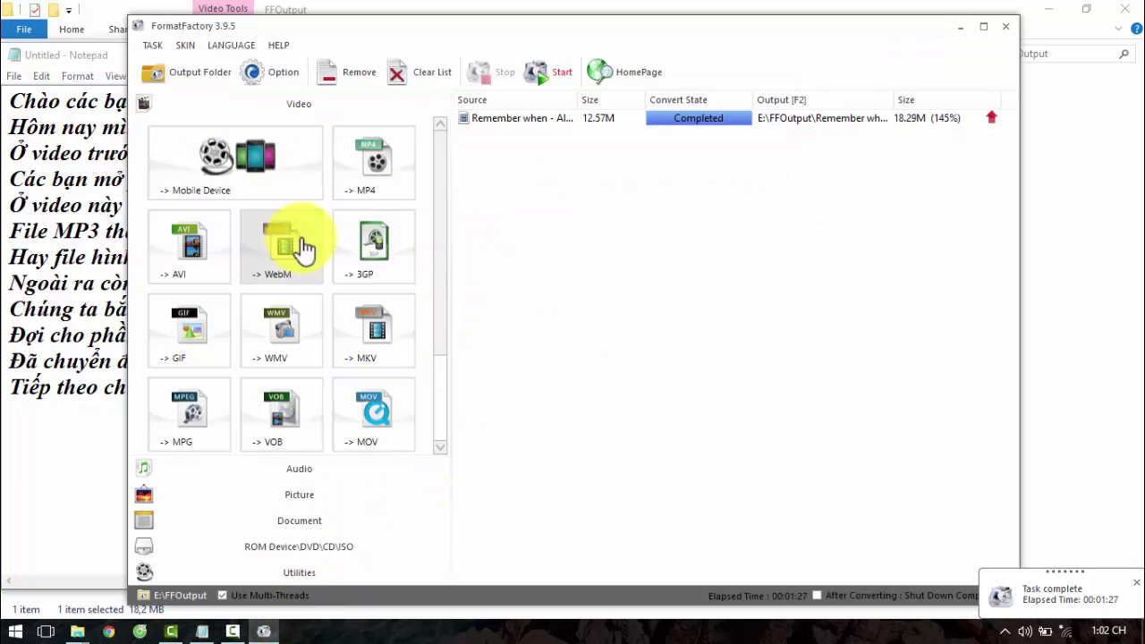
pyautogui.click(303, 479)
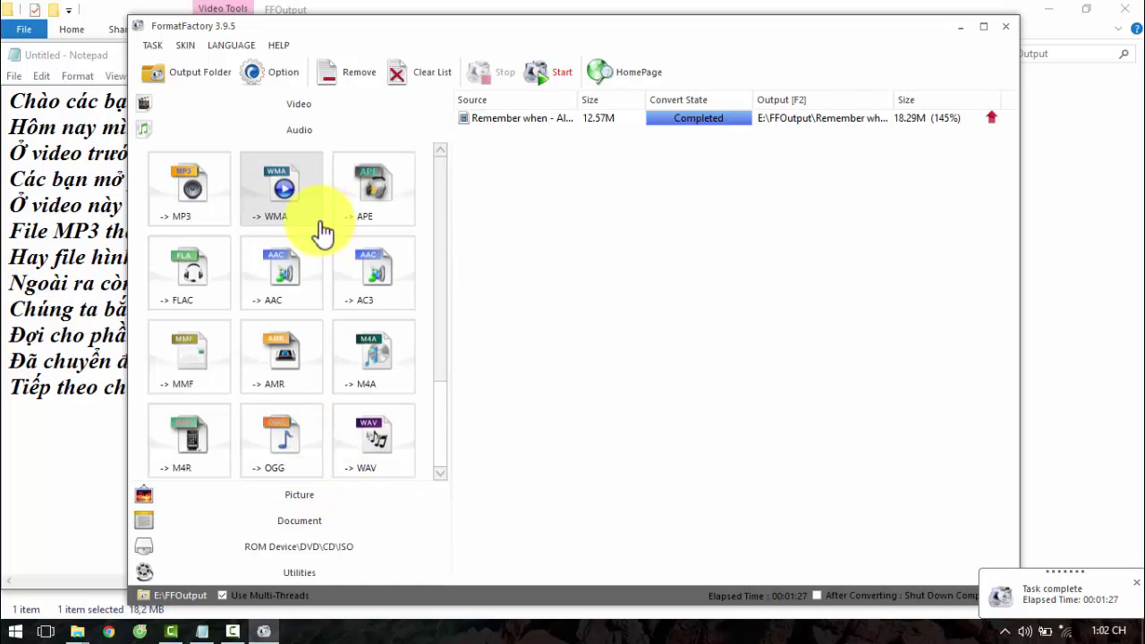
pyautogui.click(179, 223)
pyautogui.click(863, 146)
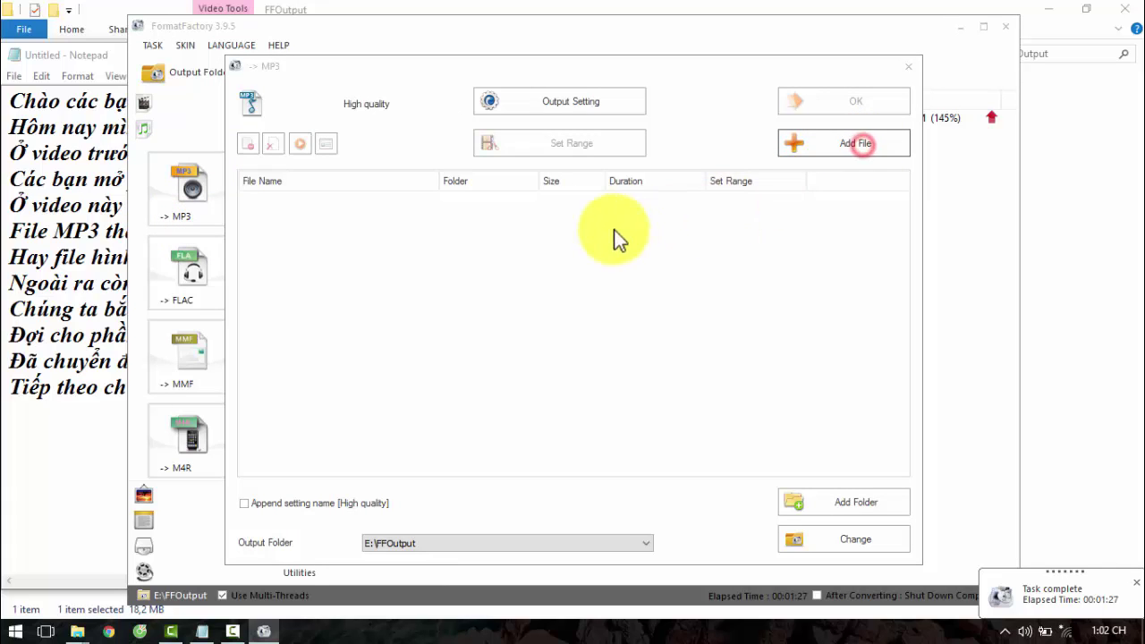
pyautogui.click(678, 265)
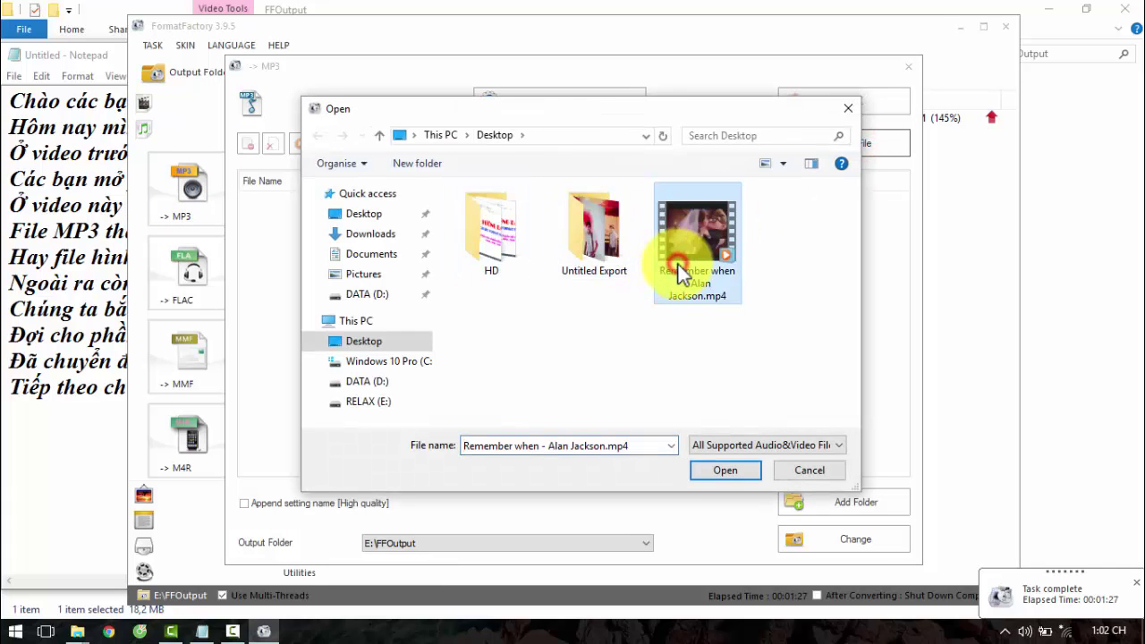
pyautogui.click(715, 479)
pyautogui.click(834, 103)
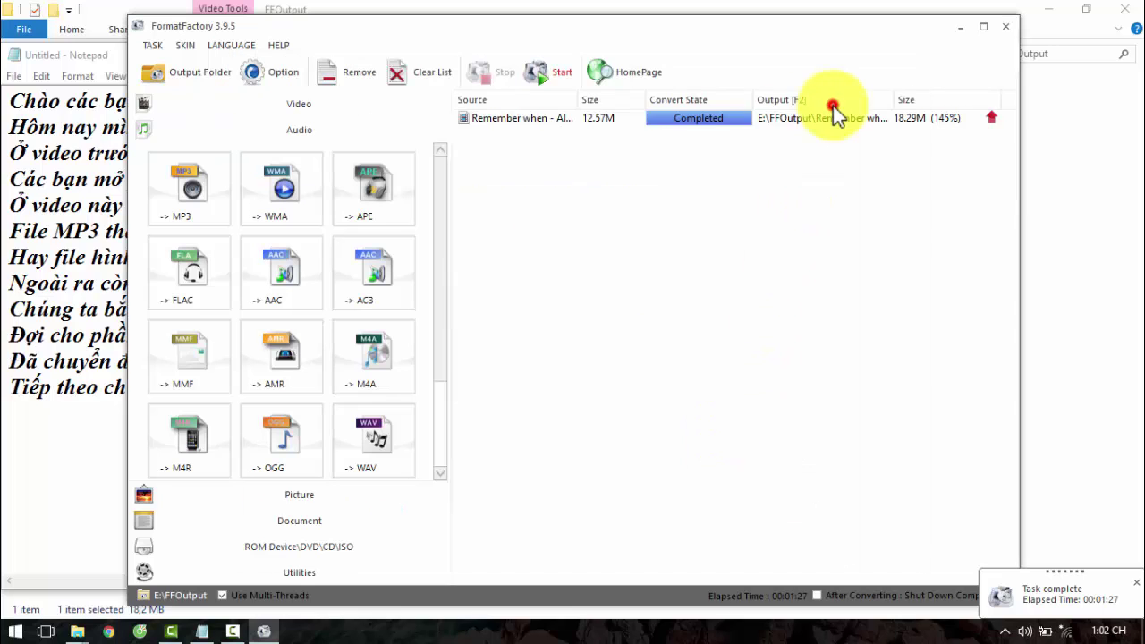
pyautogui.click(553, 134)
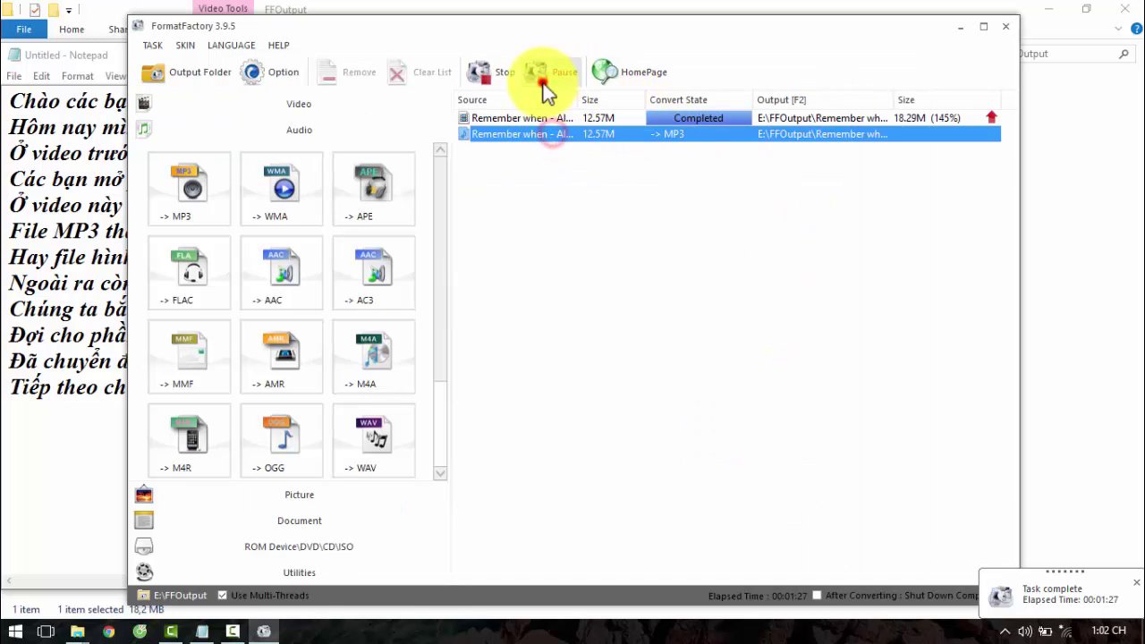
pyautogui.click(542, 75)
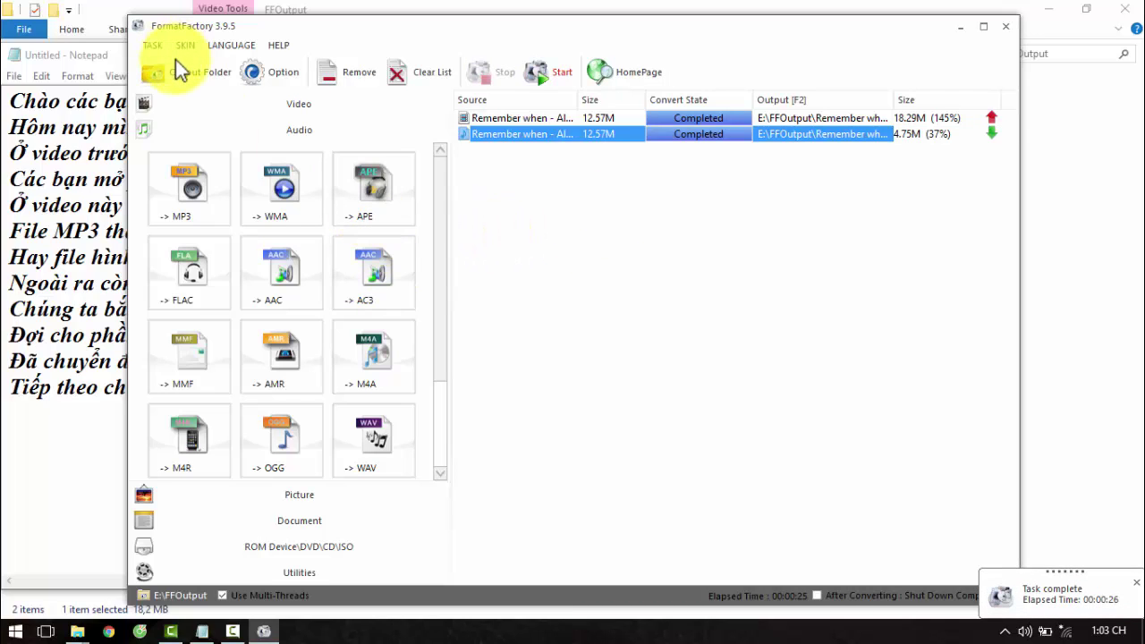
# Switch to Notepad and extend the twelfth line with ", hoàn thành".
pyautogui.click(77, 429)
pyautogui.click(409, 389)
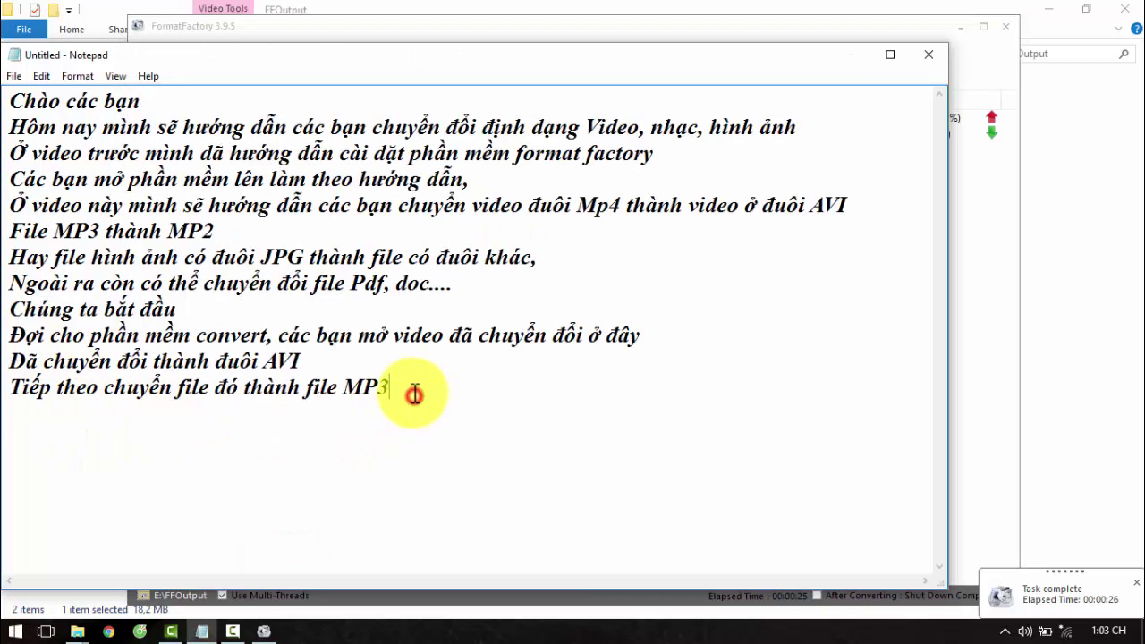
pyautogui.write('hoàn thành')
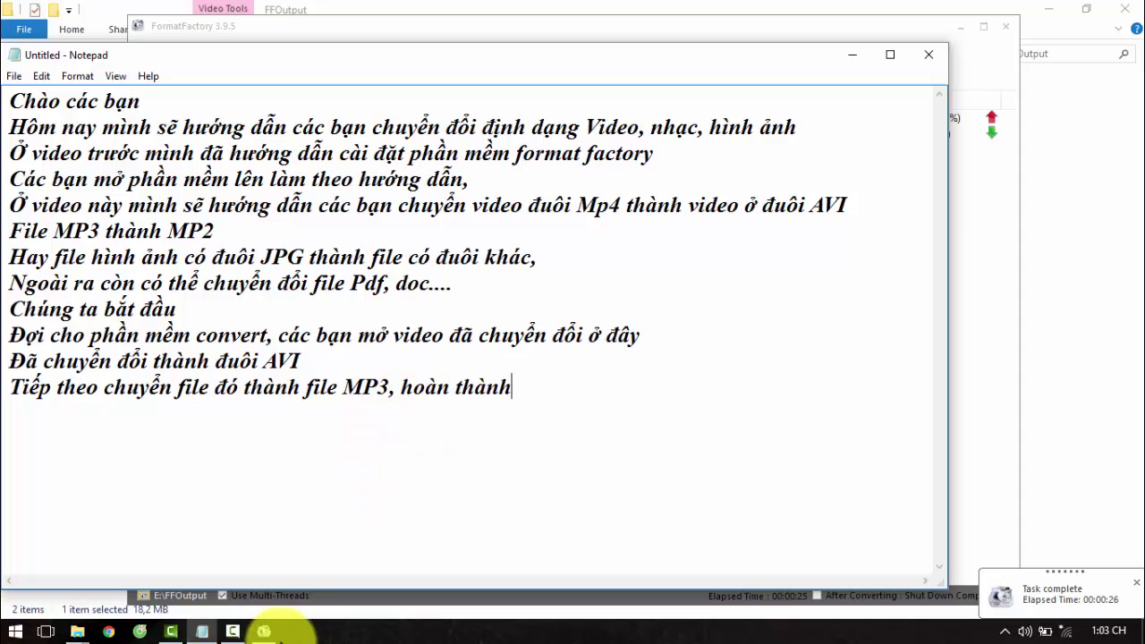
# Switch to FormatFactory, open its output folder, select the converted MP3 file, and close the folder window.
pyautogui.click(264, 631)
pyautogui.click(185, 71)
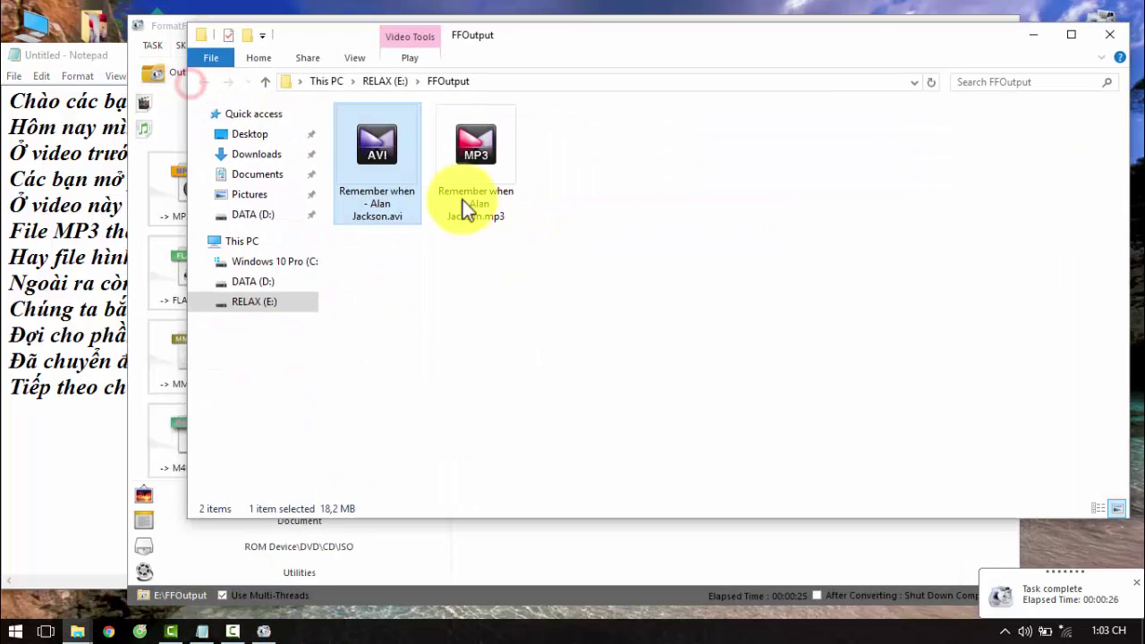
pyautogui.click(493, 217)
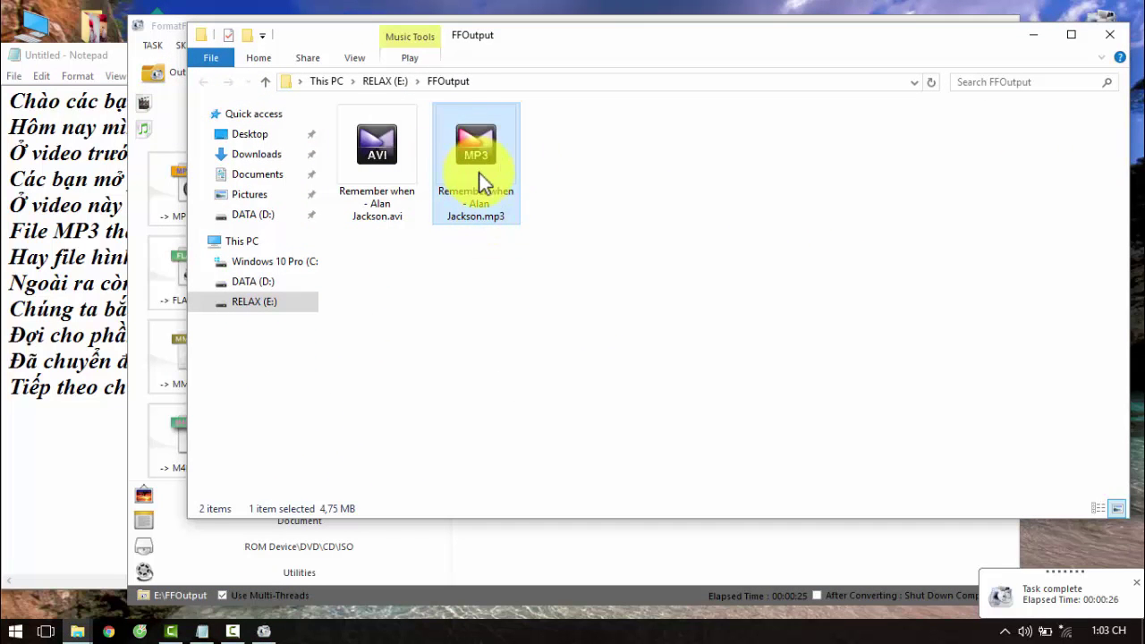
pyautogui.click(520, 355)
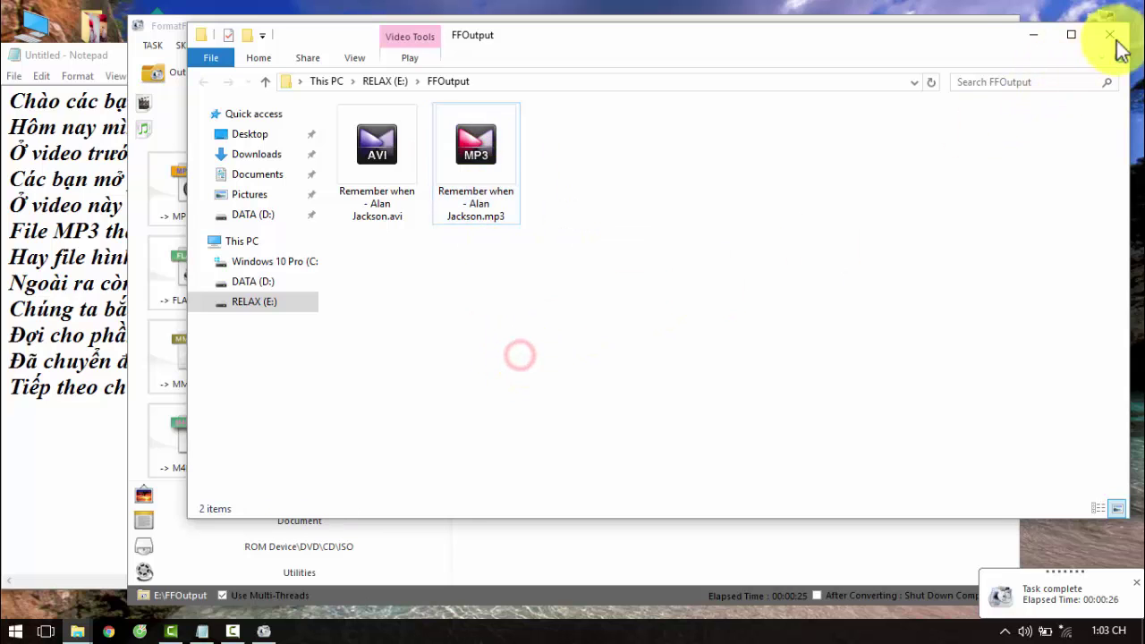
pyautogui.click(1116, 42)
# Switch to Notepad and add a thirteenth line beginning "Tiếp chuyển đổi đuôi của file" to introduce the image conversion.
pyautogui.click(59, 453)
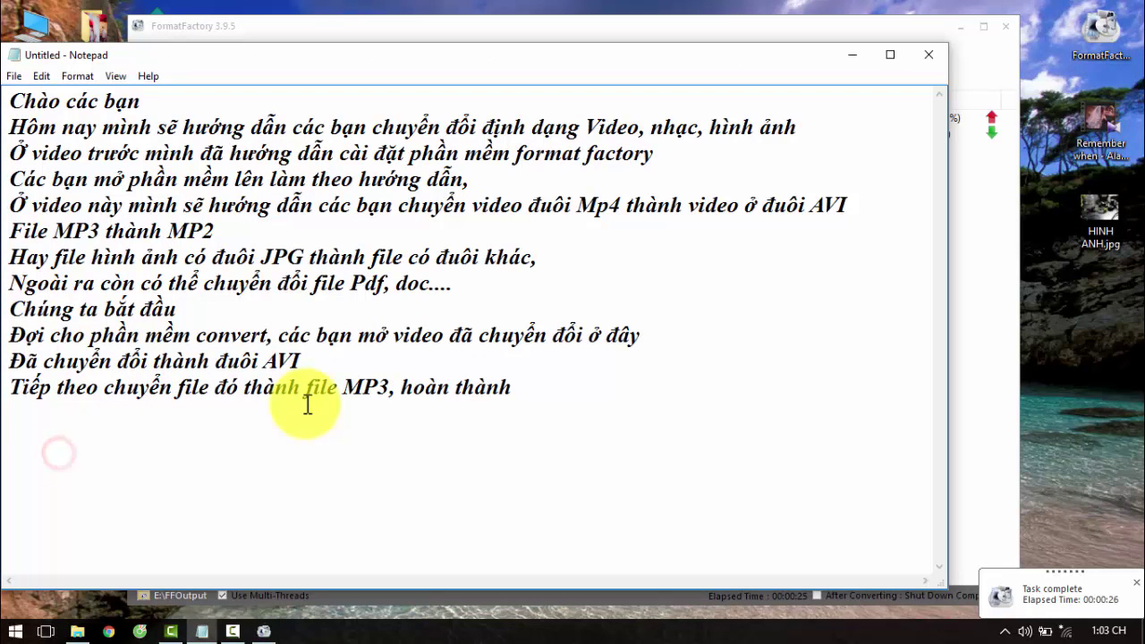
pyautogui.write('Tiep chuyenr ')
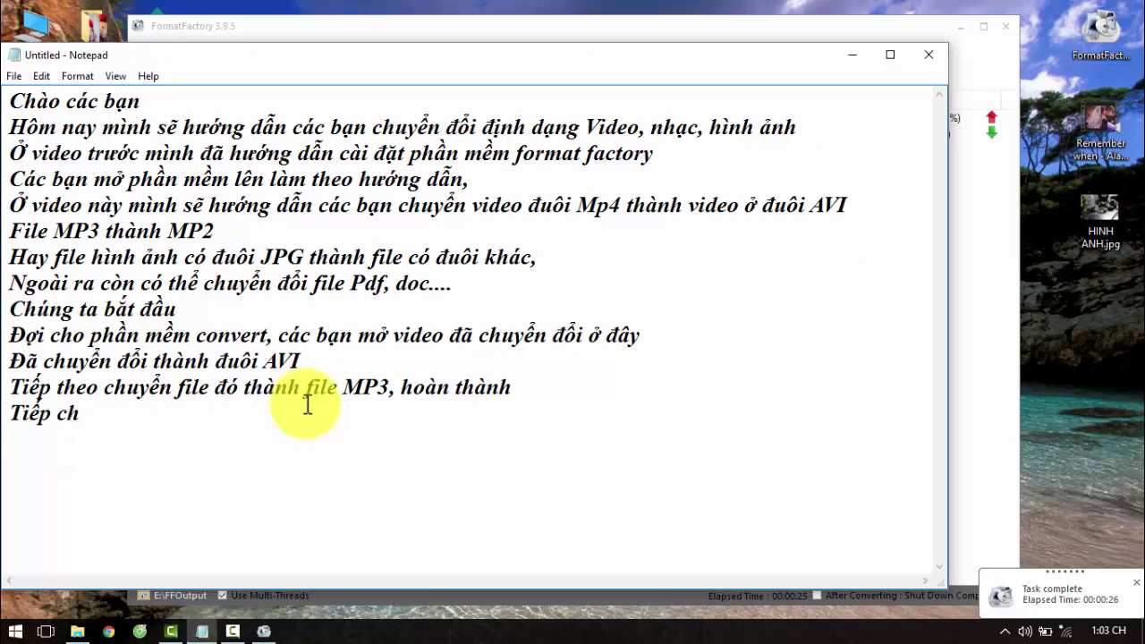
pyautogui.write('e')
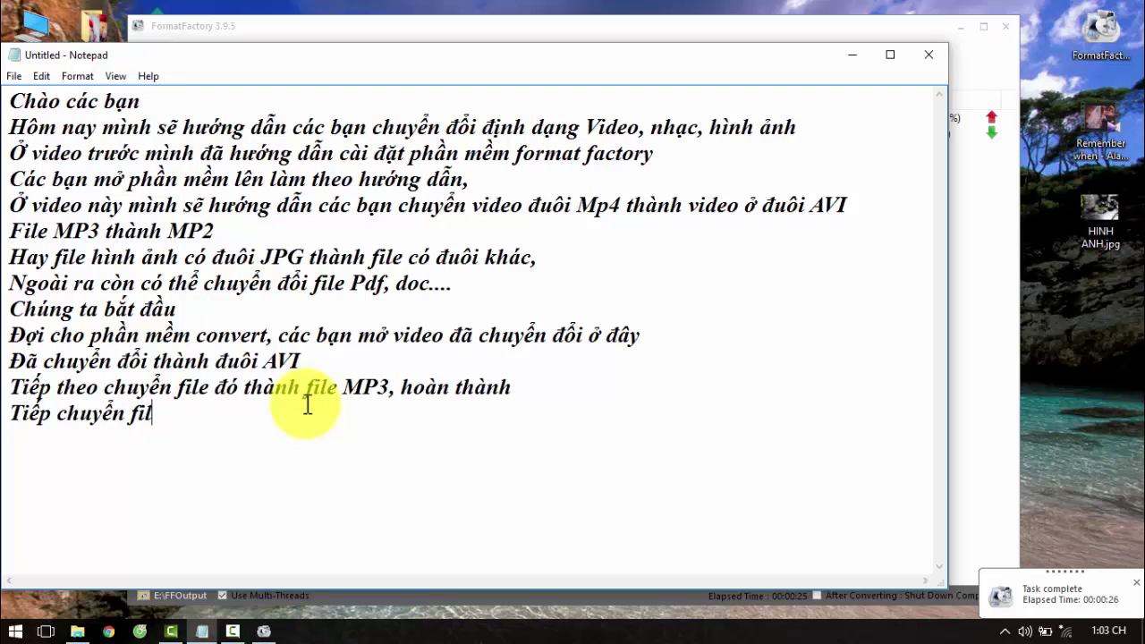
pyautogui.press('BackSpace')
pyautogui.press('BackSpace')
pyautogui.write('cu')
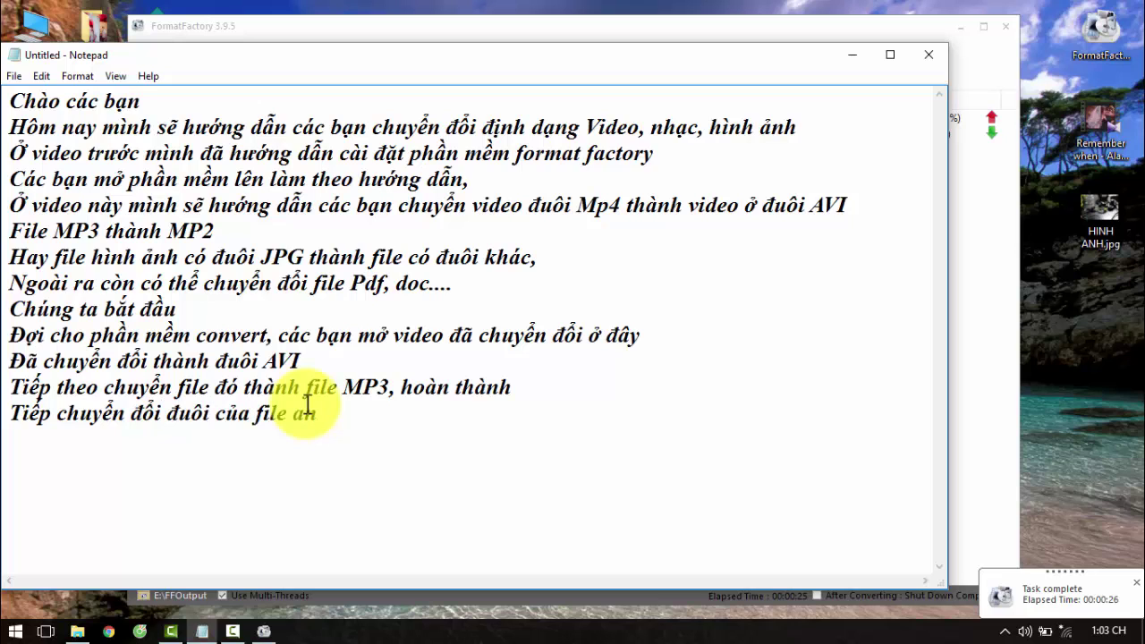
# Switch to FormatFactory, add HINH ANH.jpg from the Desktop to a GIF picture conversion and try to run it.
pyautogui.click(263, 631)
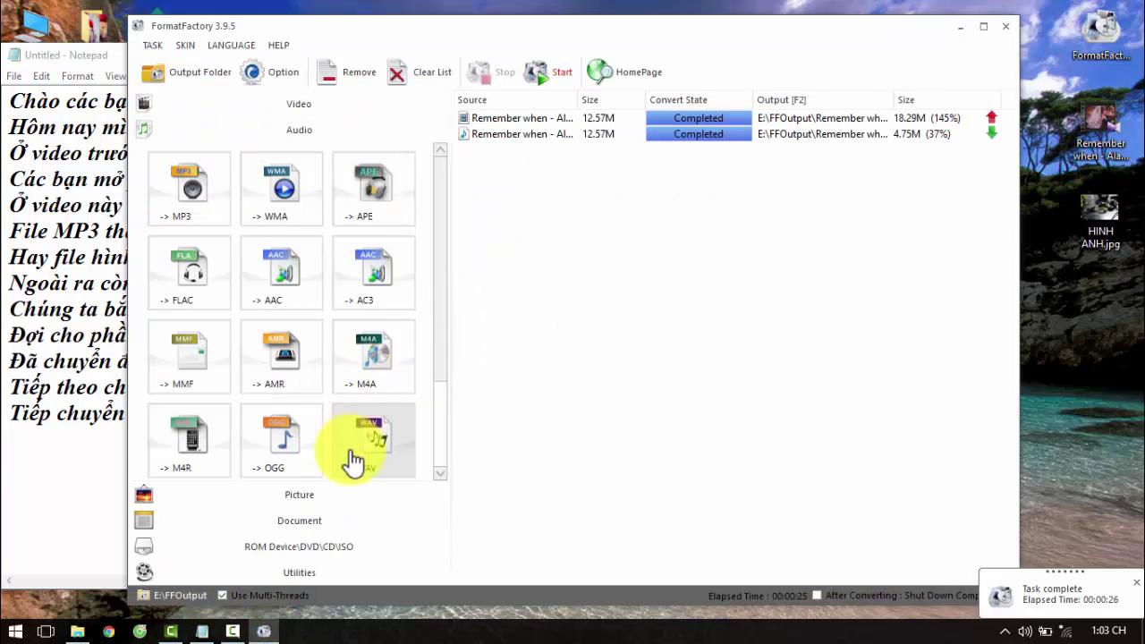
pyautogui.click(313, 502)
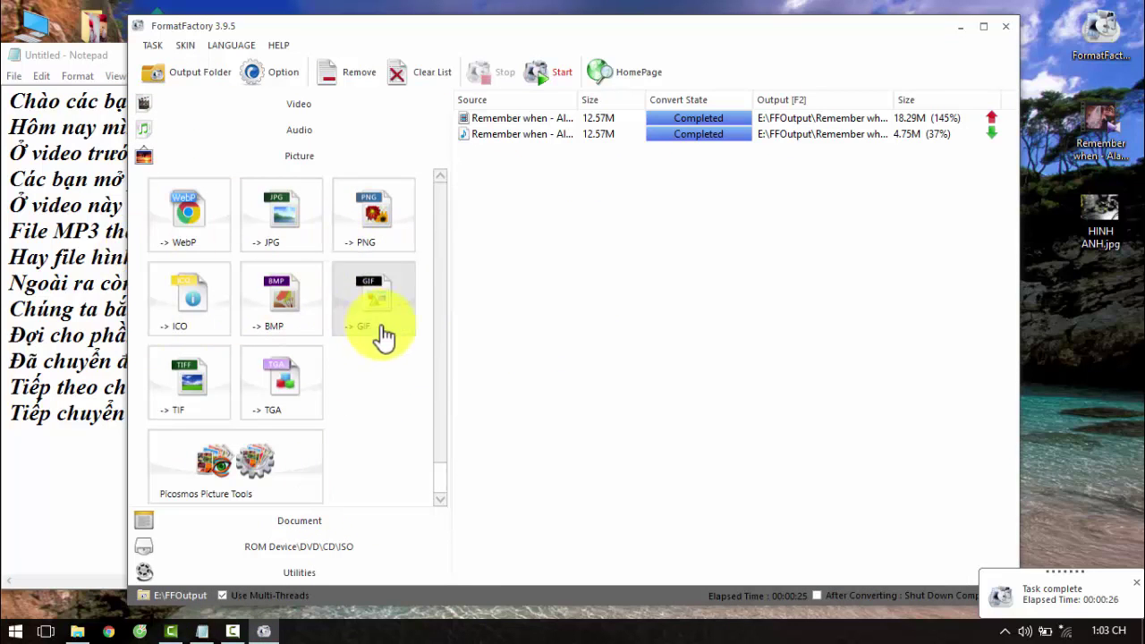
pyautogui.click(351, 302)
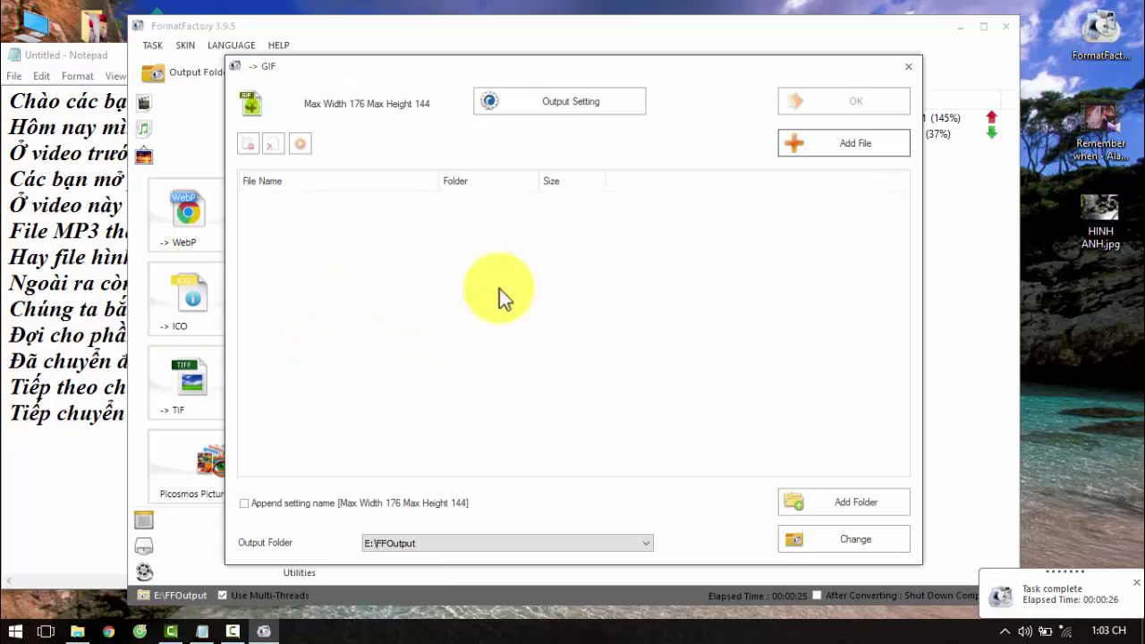
pyautogui.click(819, 145)
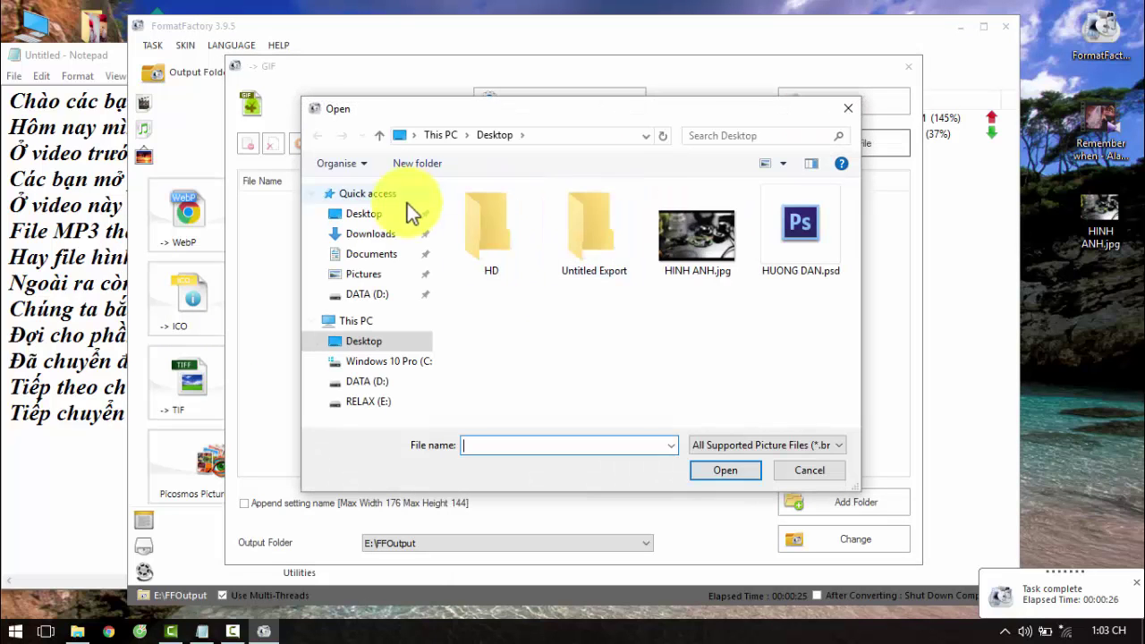
pyautogui.click(700, 229)
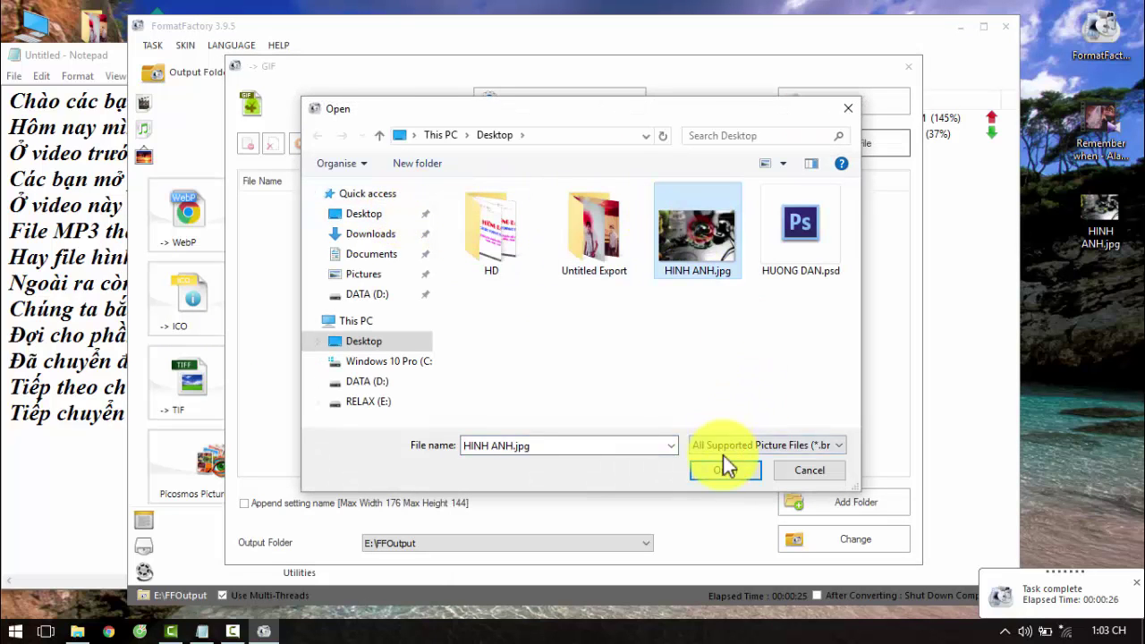
pyautogui.click(723, 467)
pyautogui.click(796, 101)
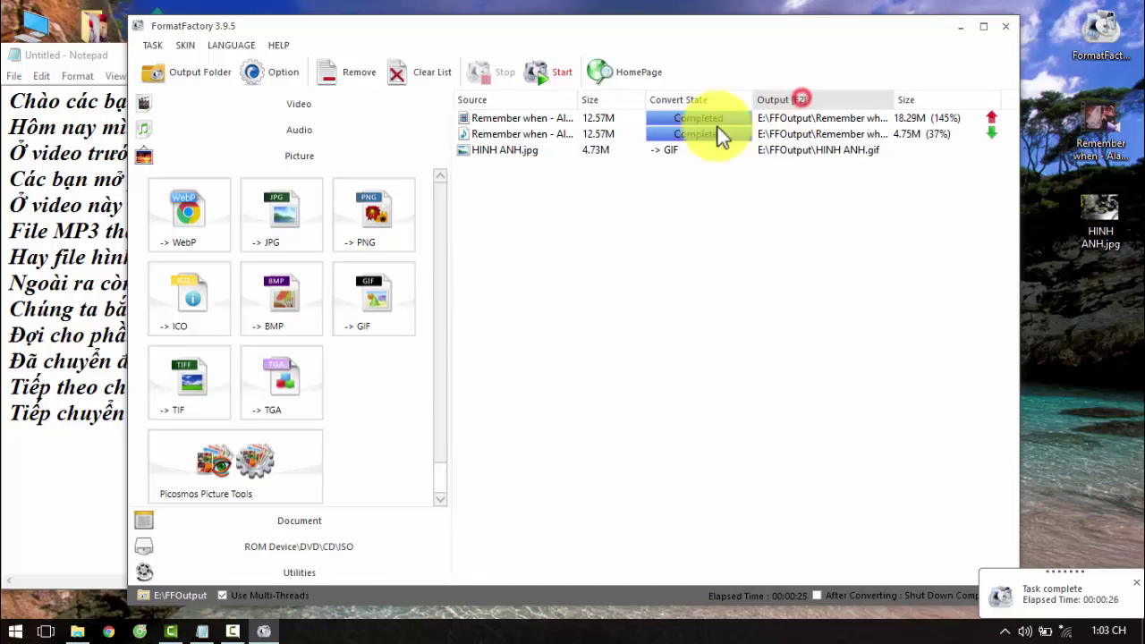
pyautogui.click(536, 151)
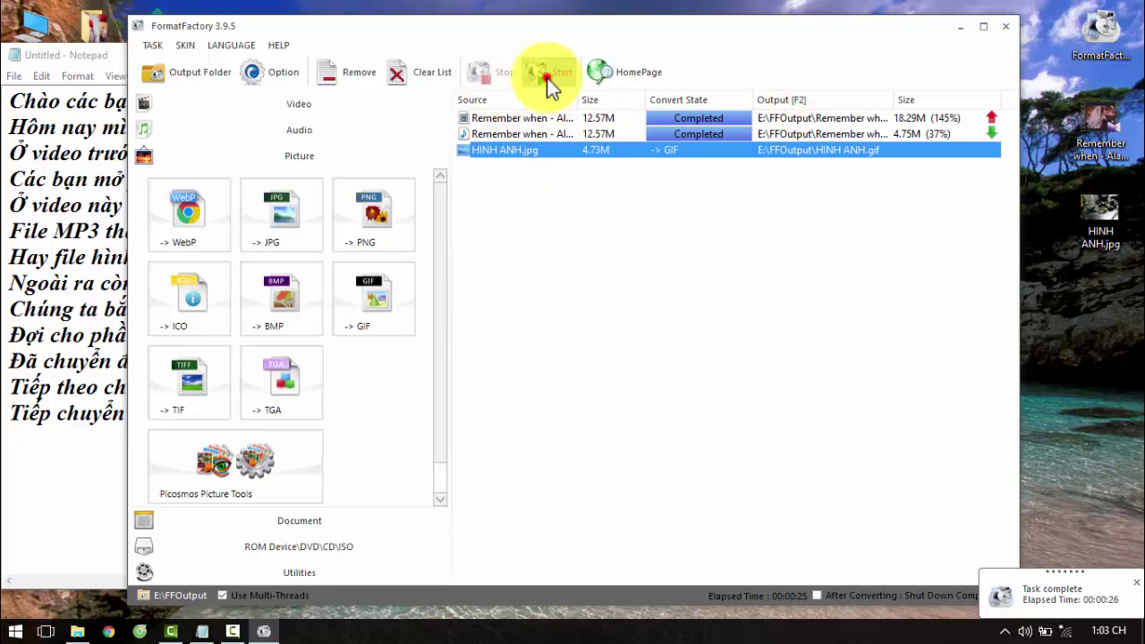
pyautogui.click(548, 76)
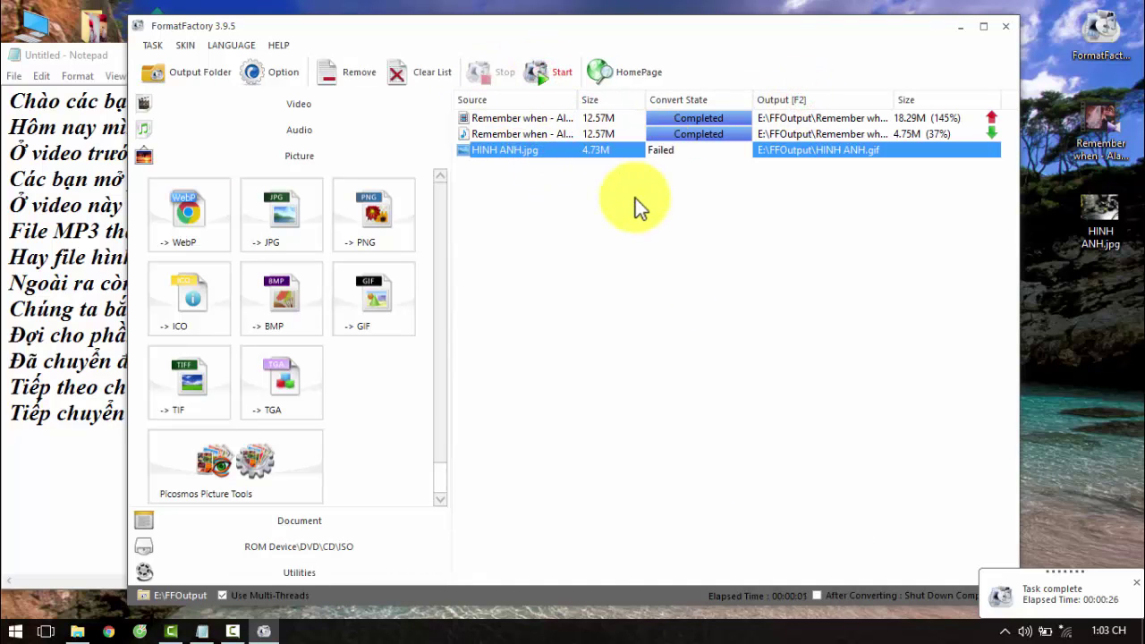
pyautogui.click(614, 161)
pyautogui.click(644, 150)
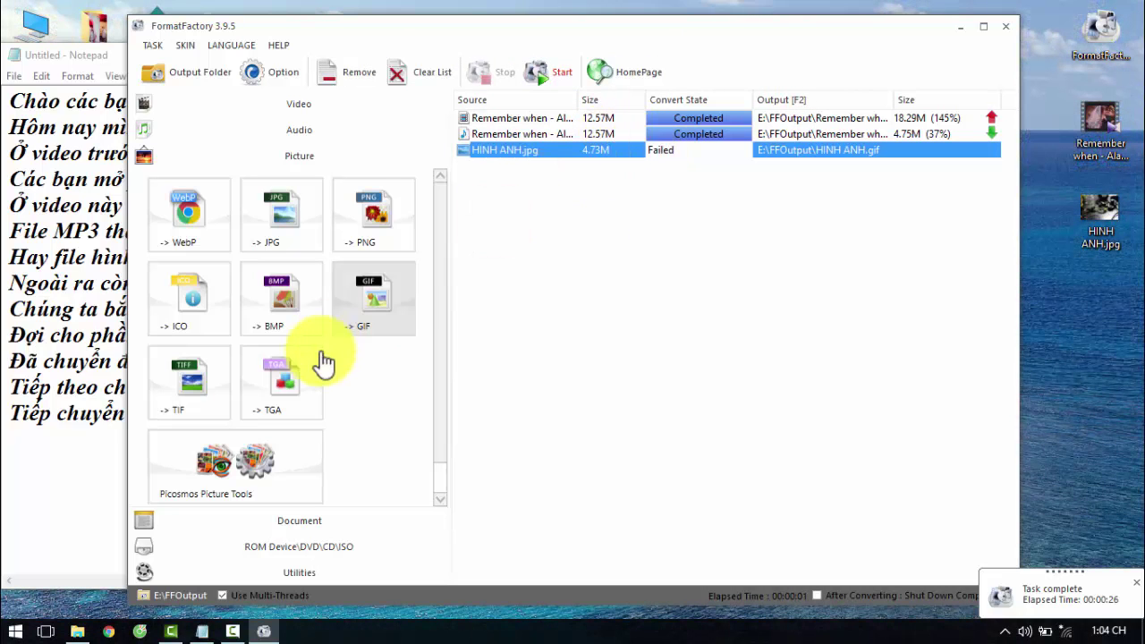
# Add HINH ANH.jpg from the Desktop to a PNG picture conversion and start it, skipping the failed GIF task.
pyautogui.click(369, 250)
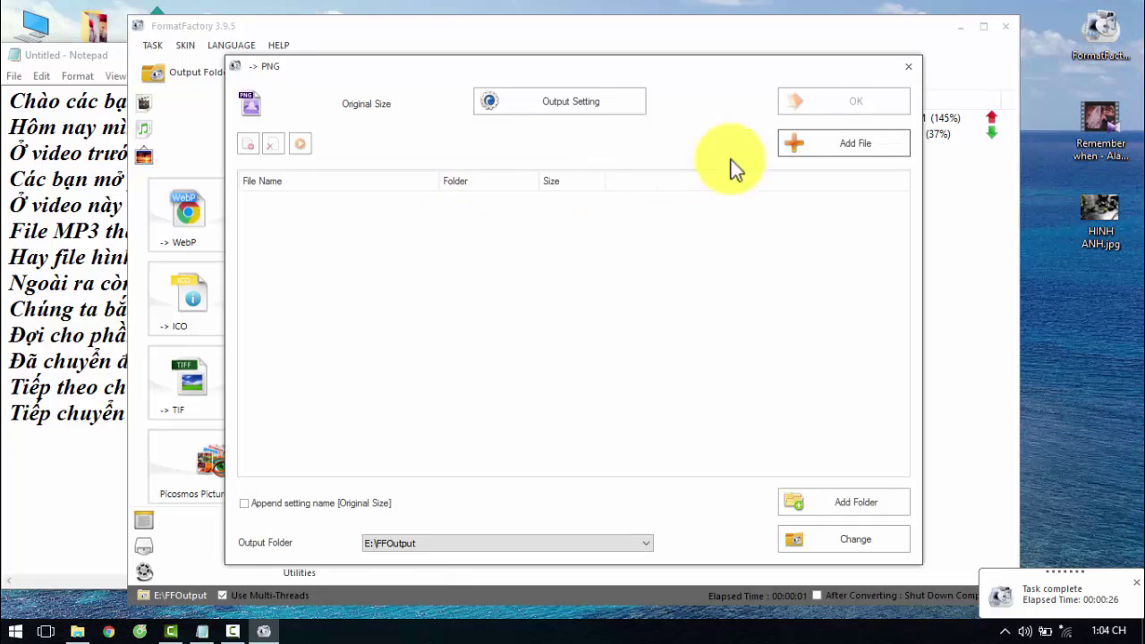
pyautogui.click(811, 141)
pyautogui.click(691, 255)
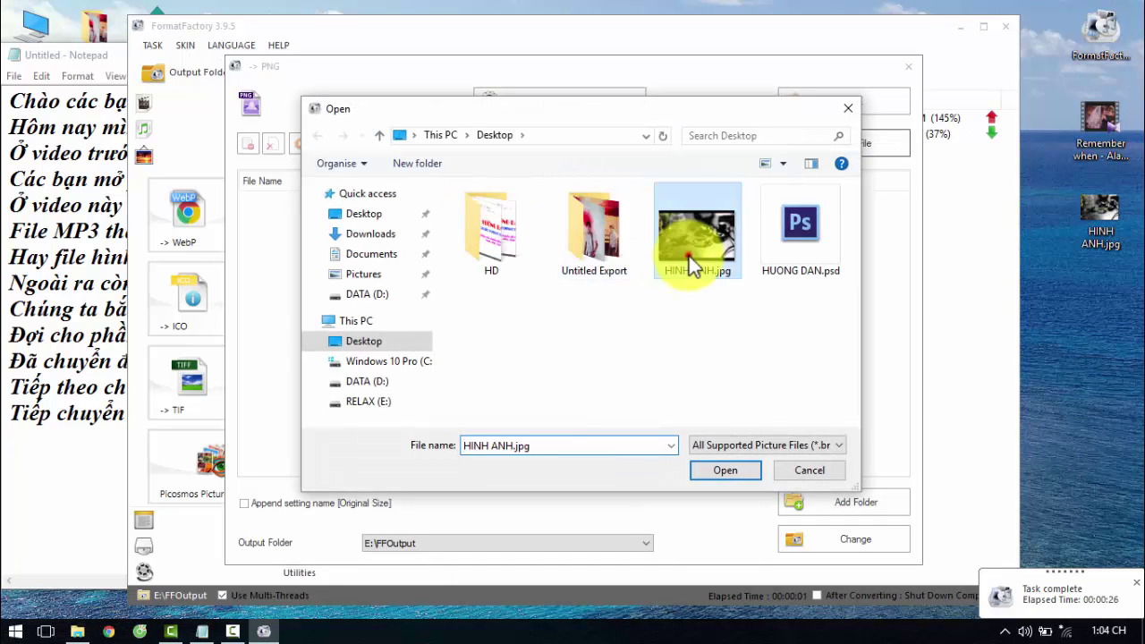
pyautogui.click(729, 482)
pyautogui.click(825, 95)
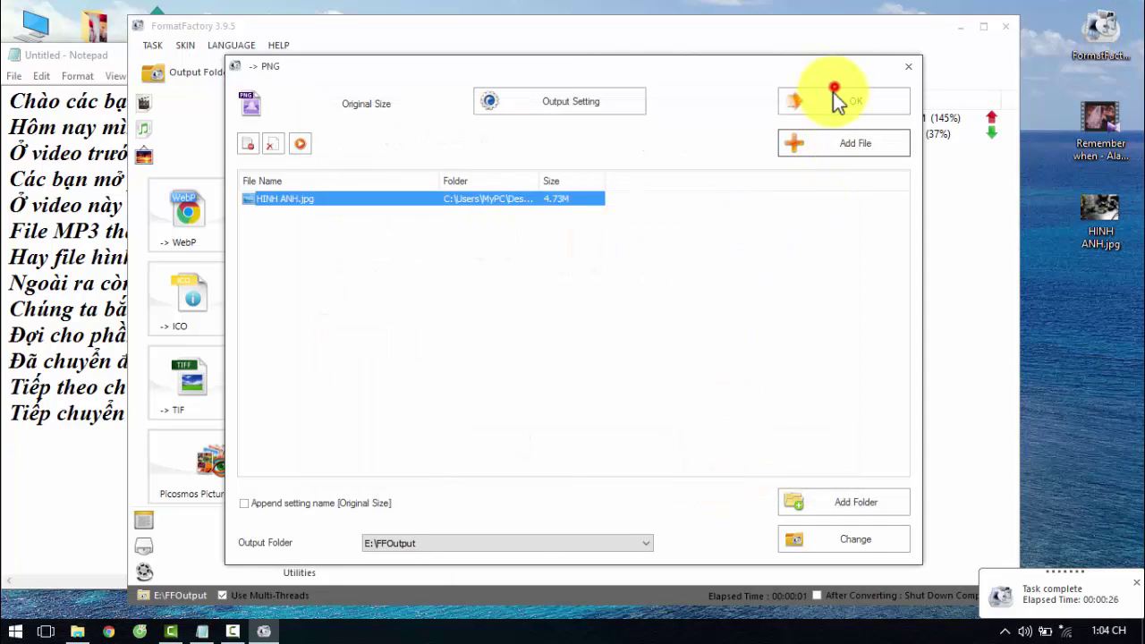
pyautogui.click(667, 167)
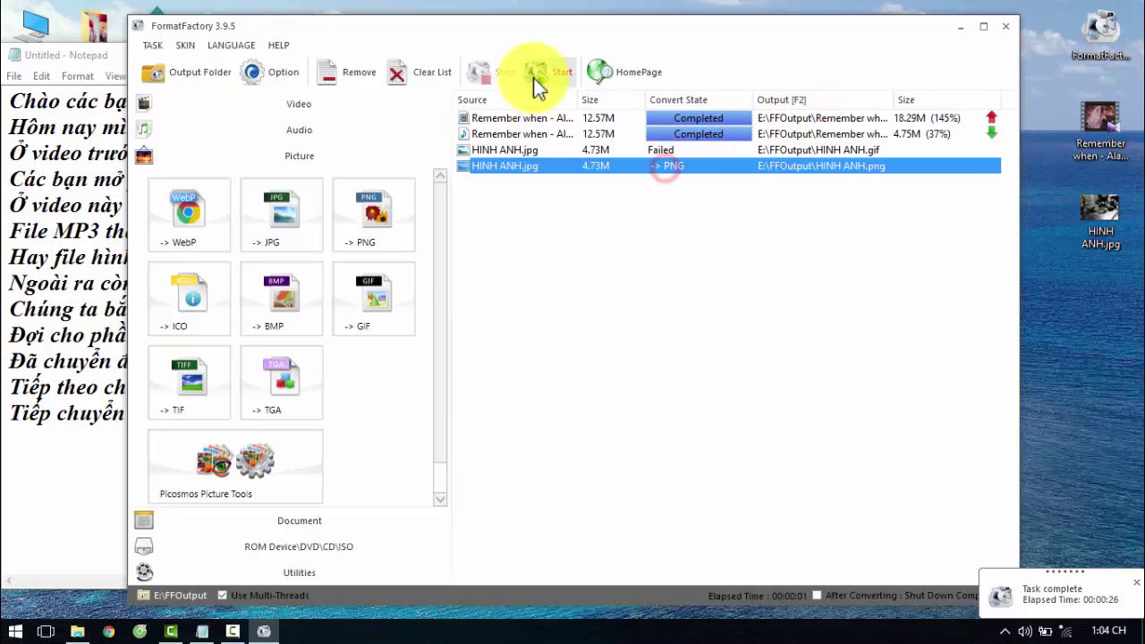
pyautogui.click(537, 75)
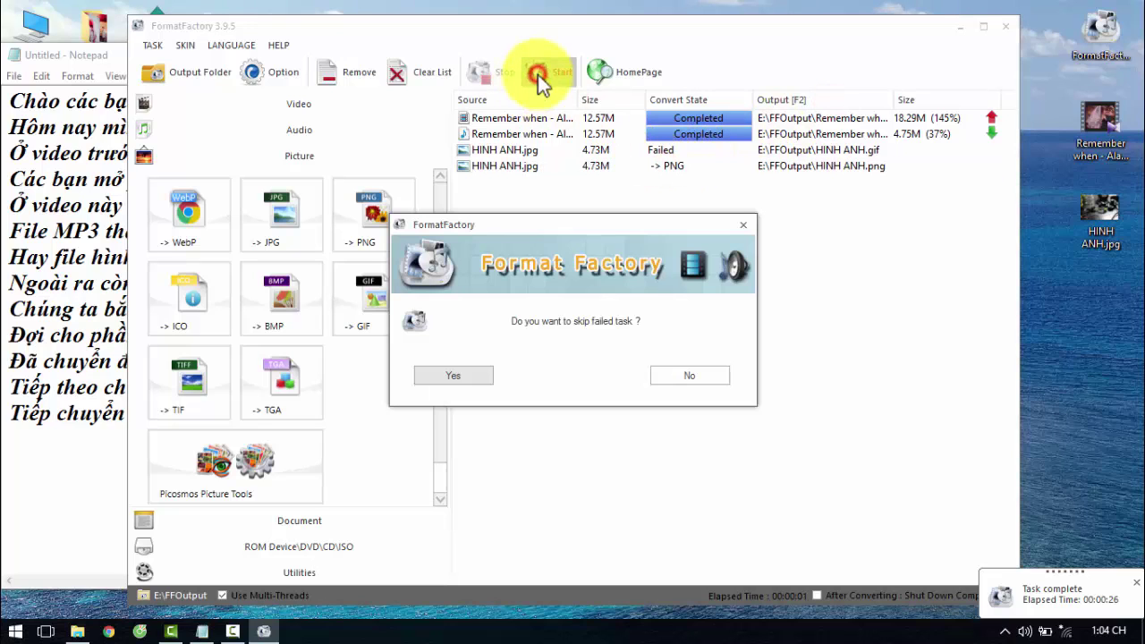
pyautogui.click(484, 379)
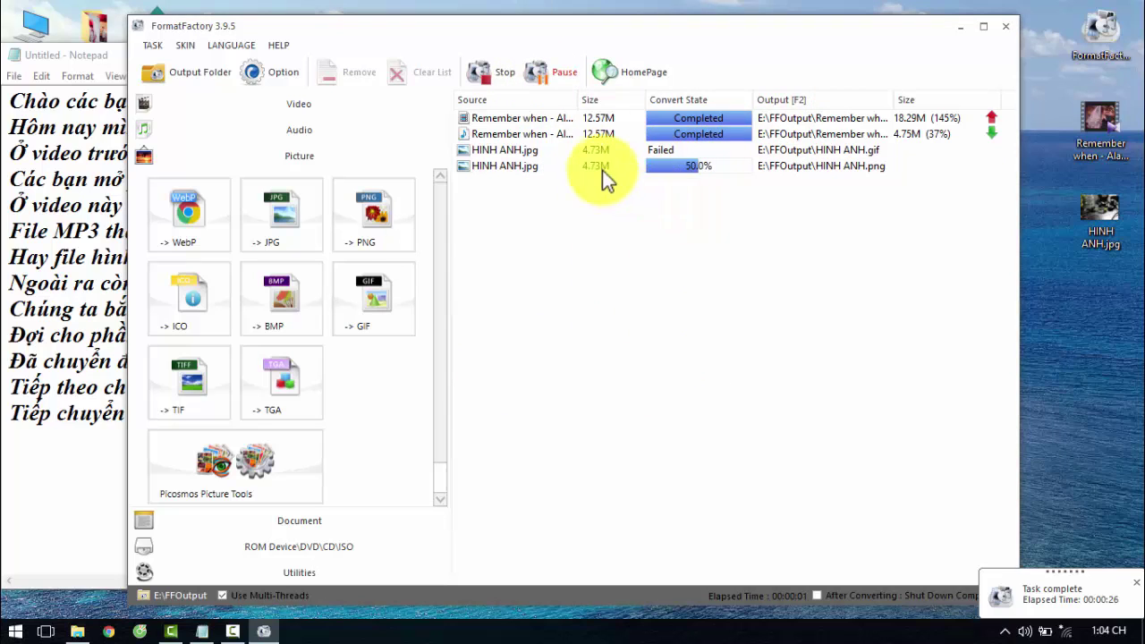
pyautogui.click(586, 150)
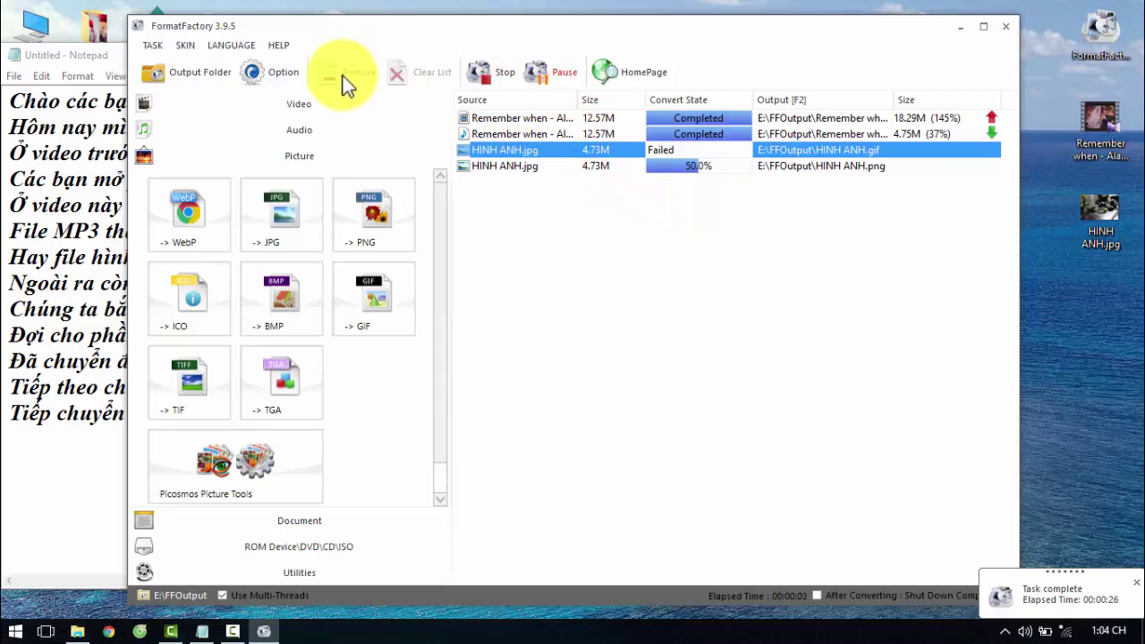
pyautogui.click(525, 170)
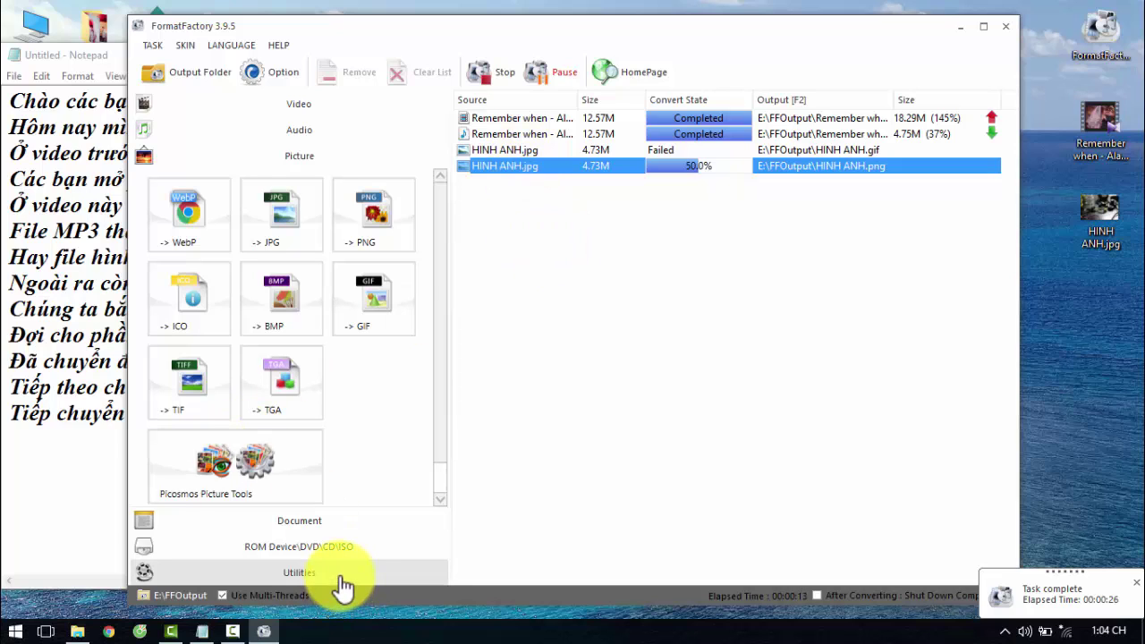
# Switch to Notepad and extend the thirteenth line with ", đợi cho phần mềm chạy".
pyautogui.click(104, 456)
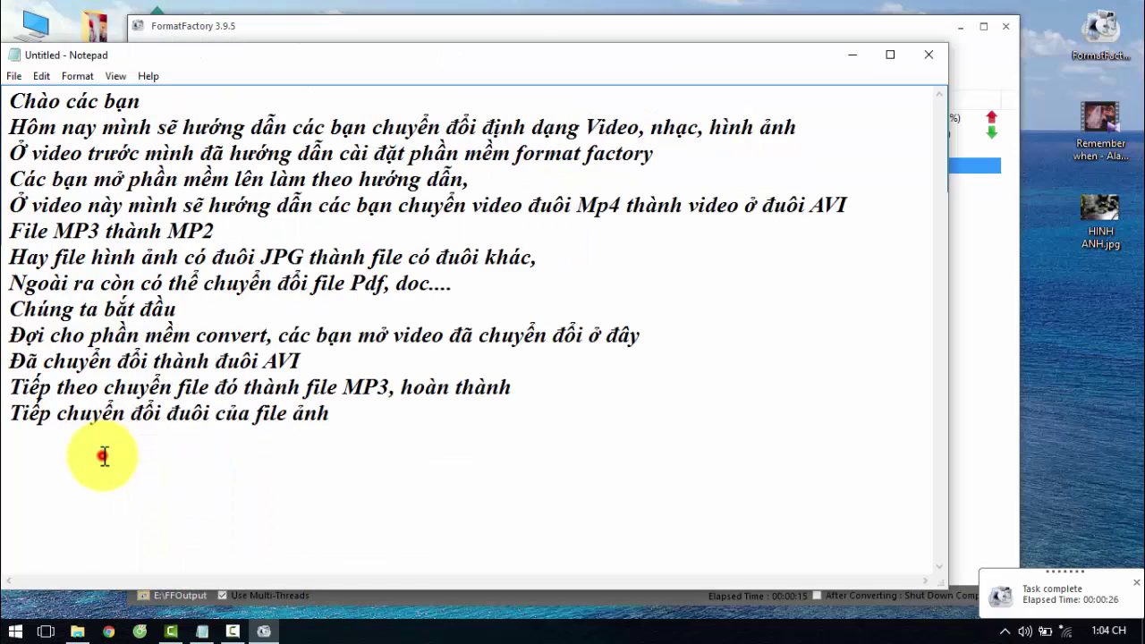
pyautogui.click(368, 429)
pyautogui.write(',')
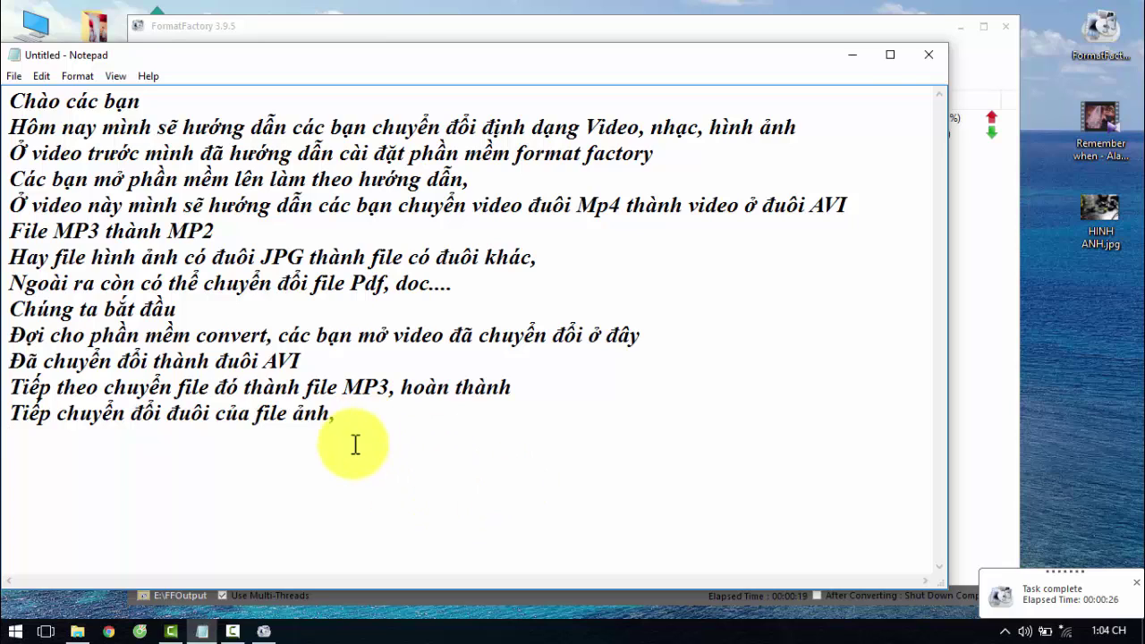
pyautogui.click(353, 429)
pyautogui.click(379, 405)
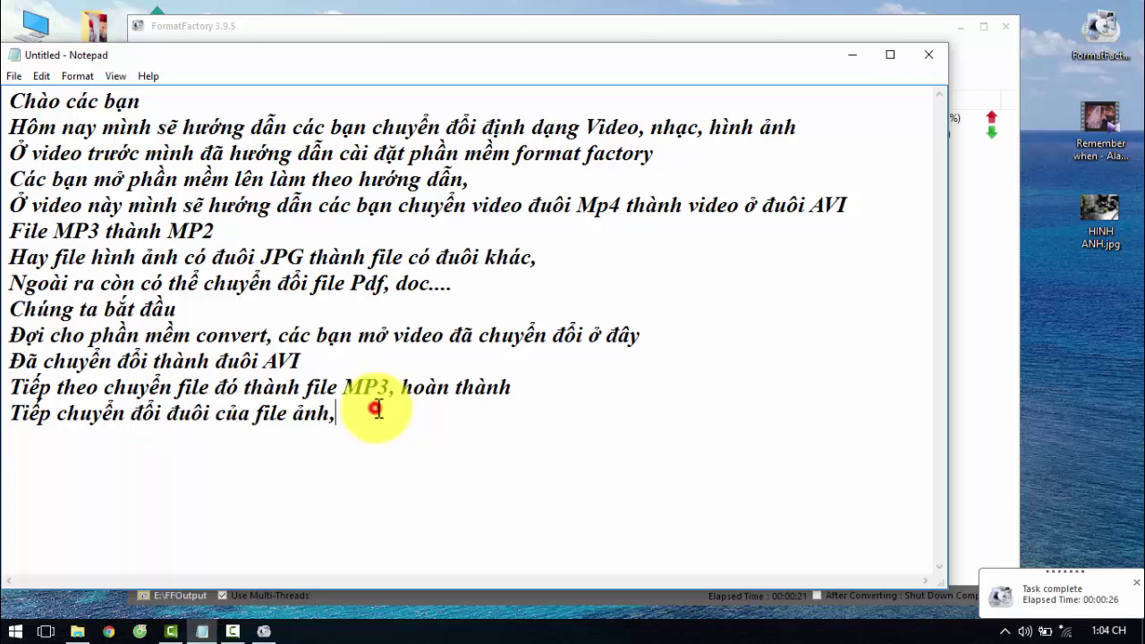
pyautogui.write('đợi cho')
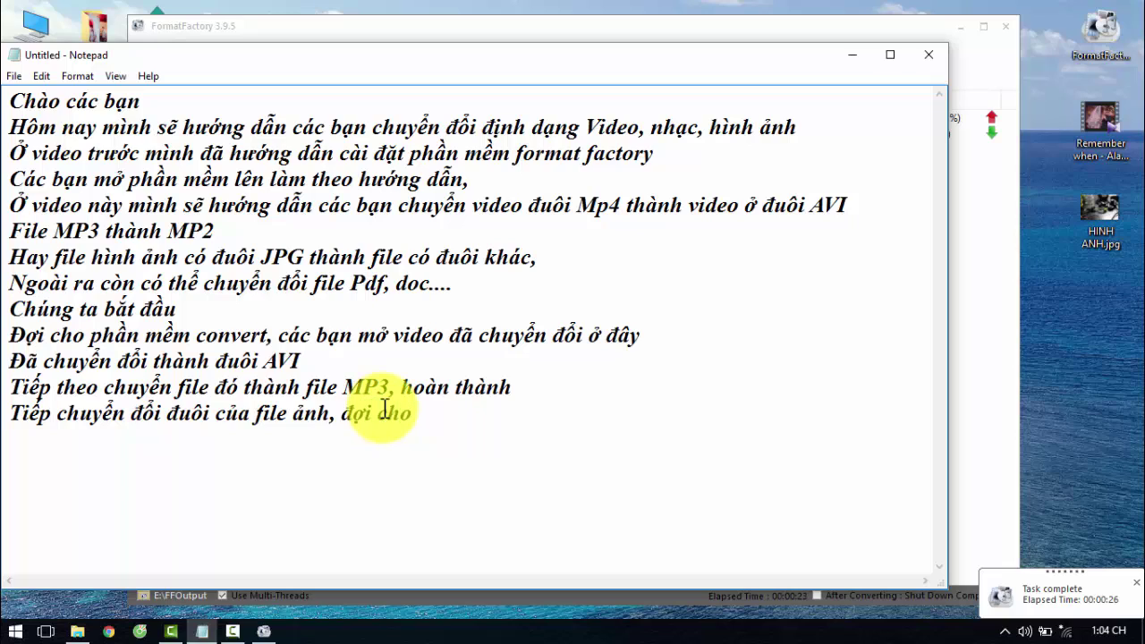
pyautogui.write(' phần mềm chạy')
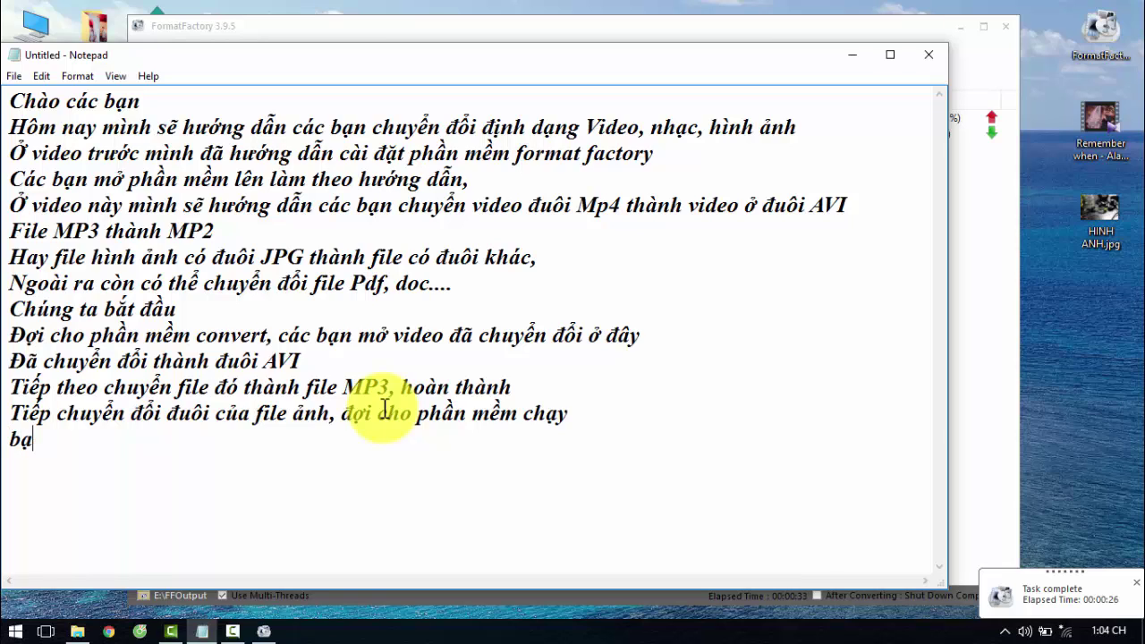
# Write "Các bạn có thể tự khám phá thêm" as the fourteenth line of the note.
pyautogui.press('BackSpace')
pyautogui.press('BackSpace')
pyautogui.write('Các b')
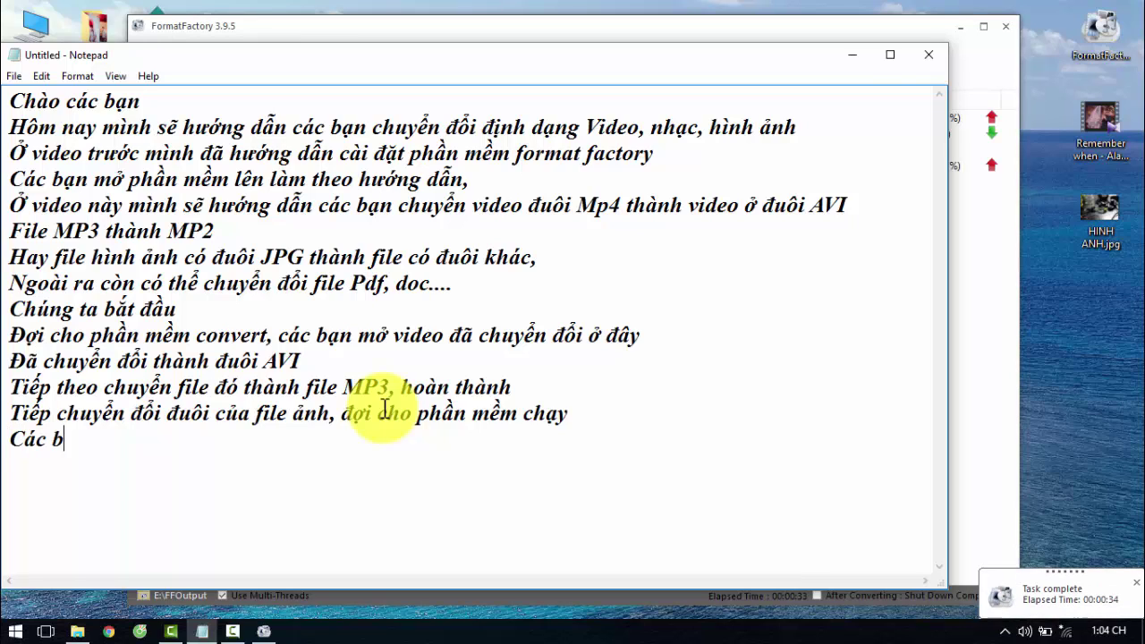
pyautogui.write('ạn có thể')
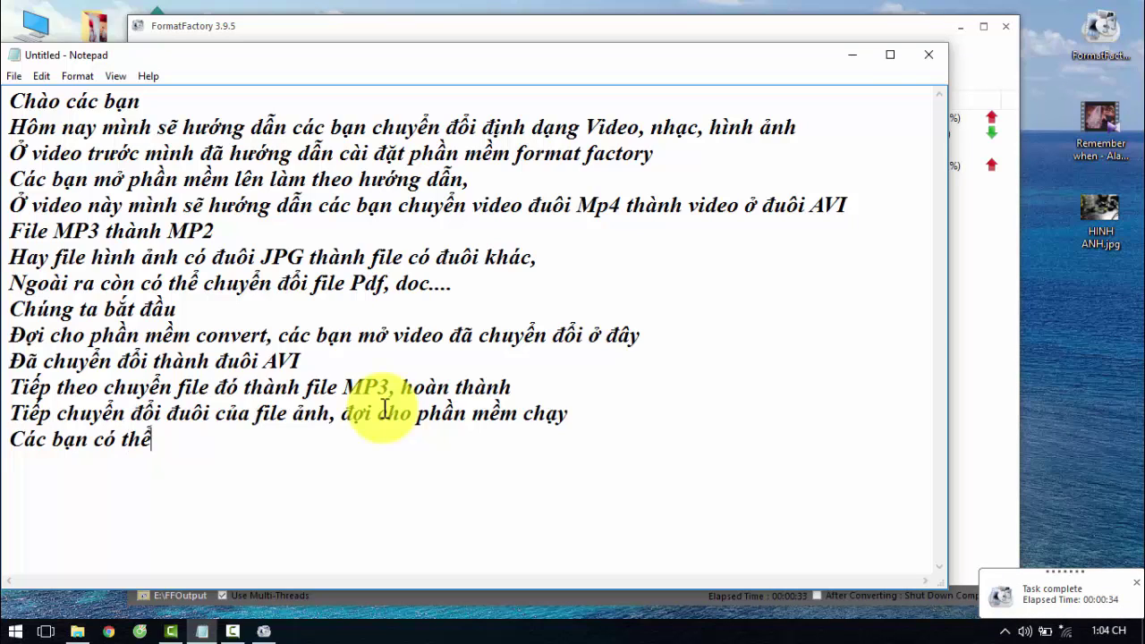
pyautogui.write(' tự khám phá')
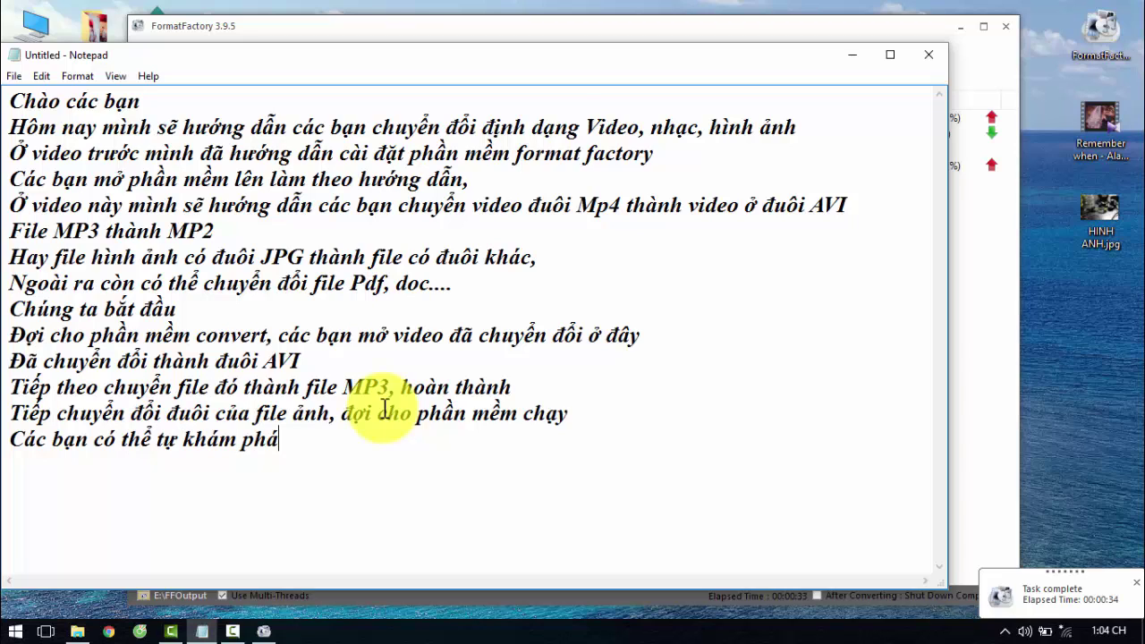
pyautogui.write(' thể')
# Add the closing line "Chúc các bạn thành công." to the note and switch to FormatFactory.
pyautogui.write('úc cac')
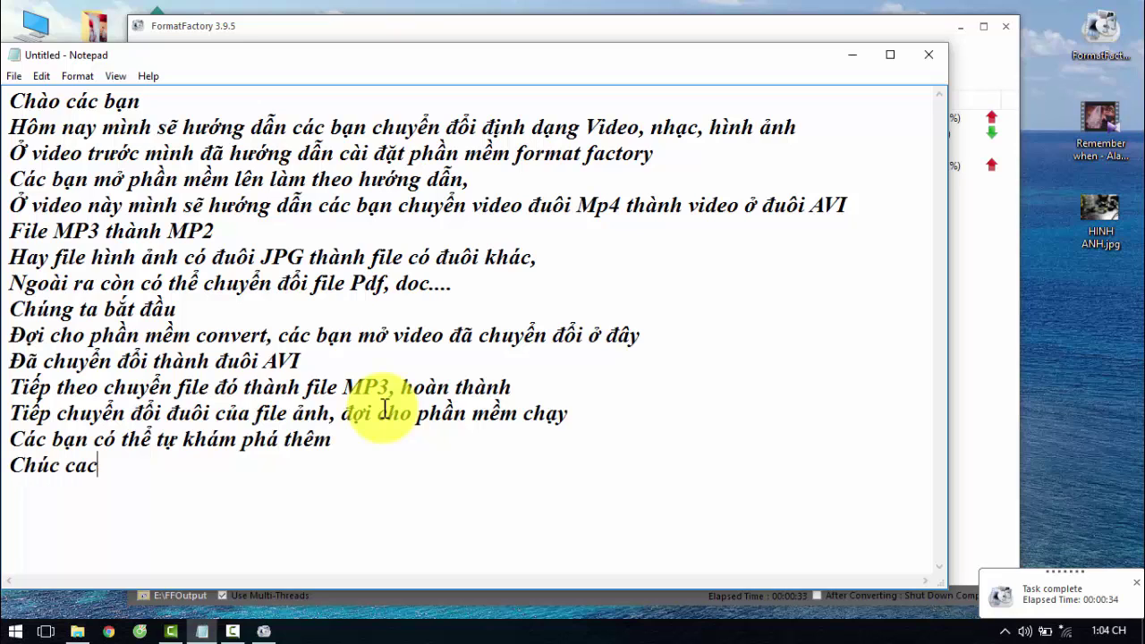
pyautogui.write(' ban thành công')
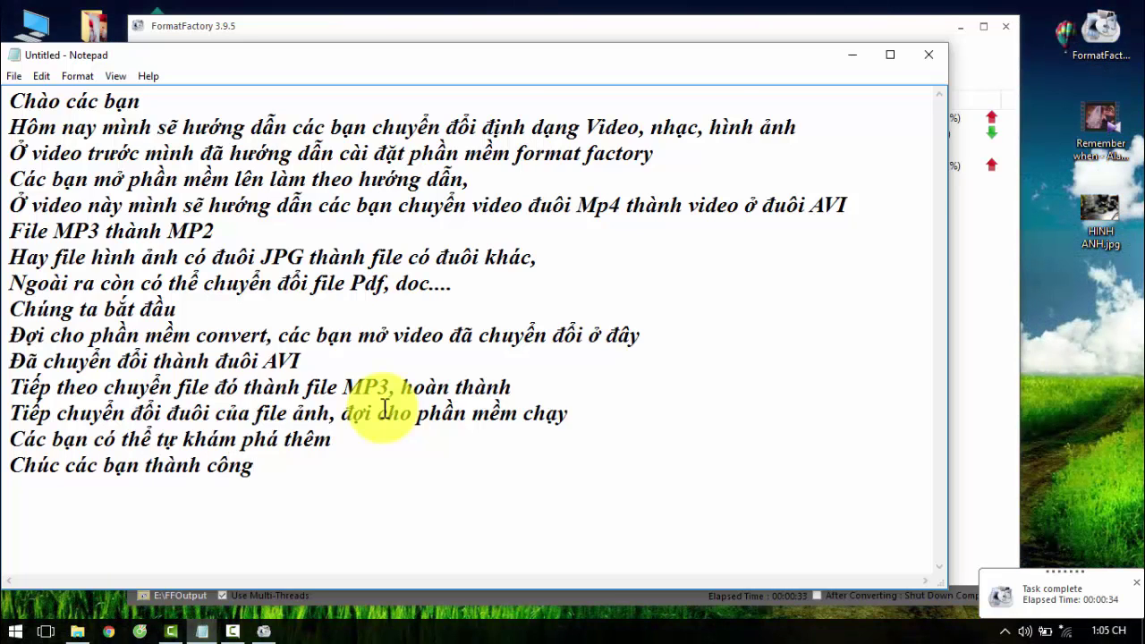
pyautogui.write('.')
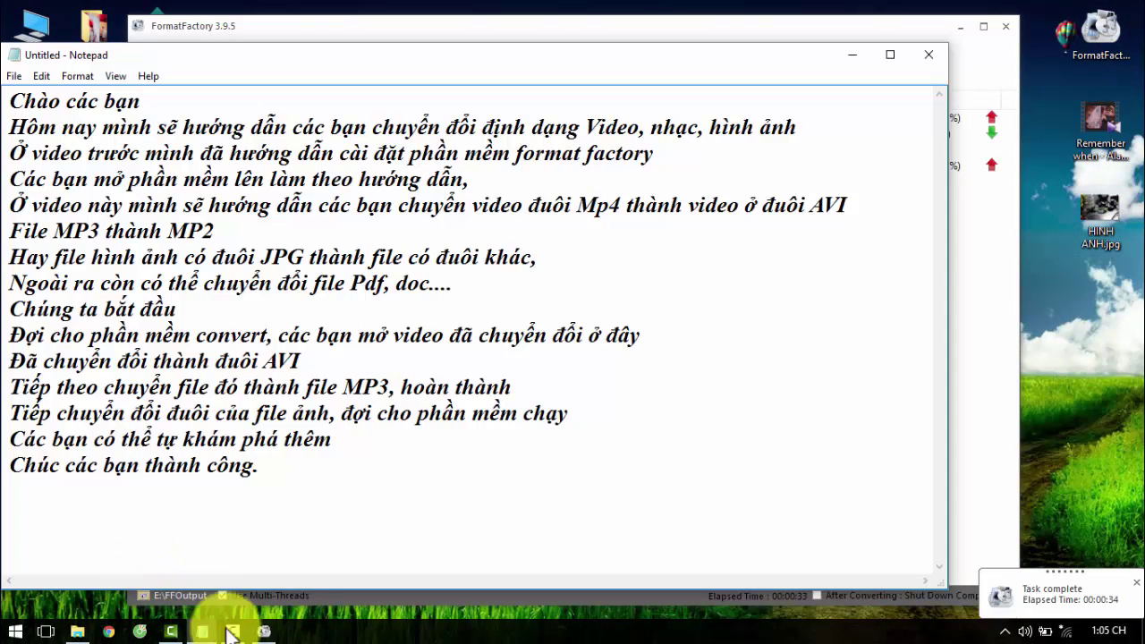
pyautogui.click(263, 631)
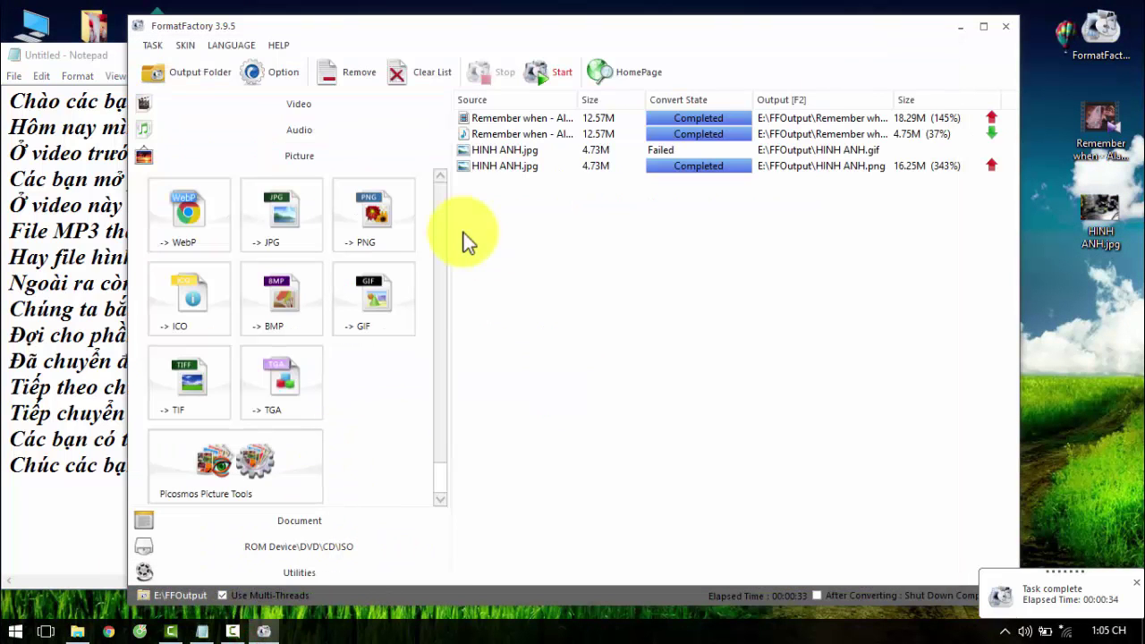